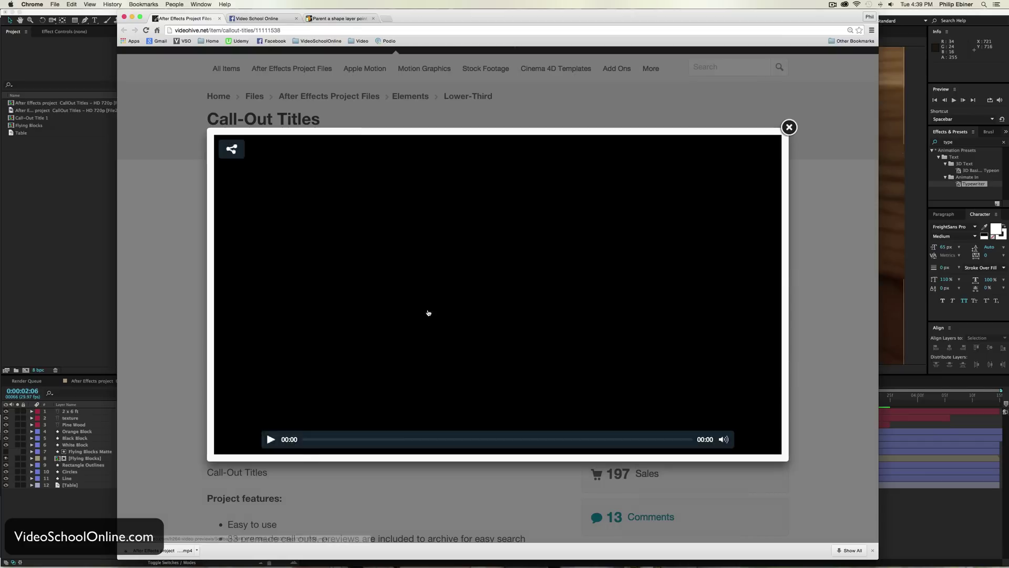
Step: Play the Call-Out Titles preview video, and switch to After Effects to scrub through the finished Call-Out Title 1 animation
click(348, 439)
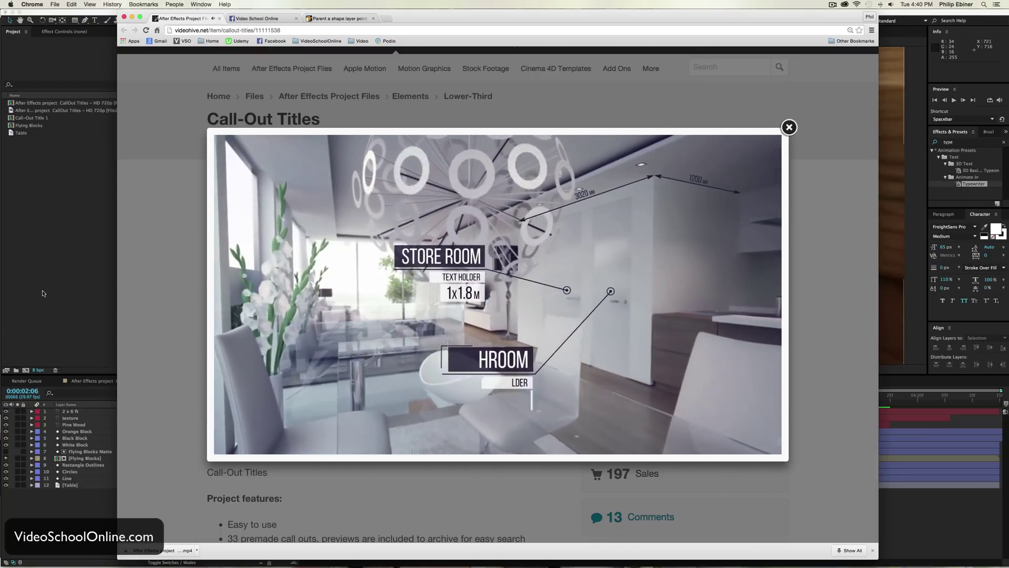
click(80, 248)
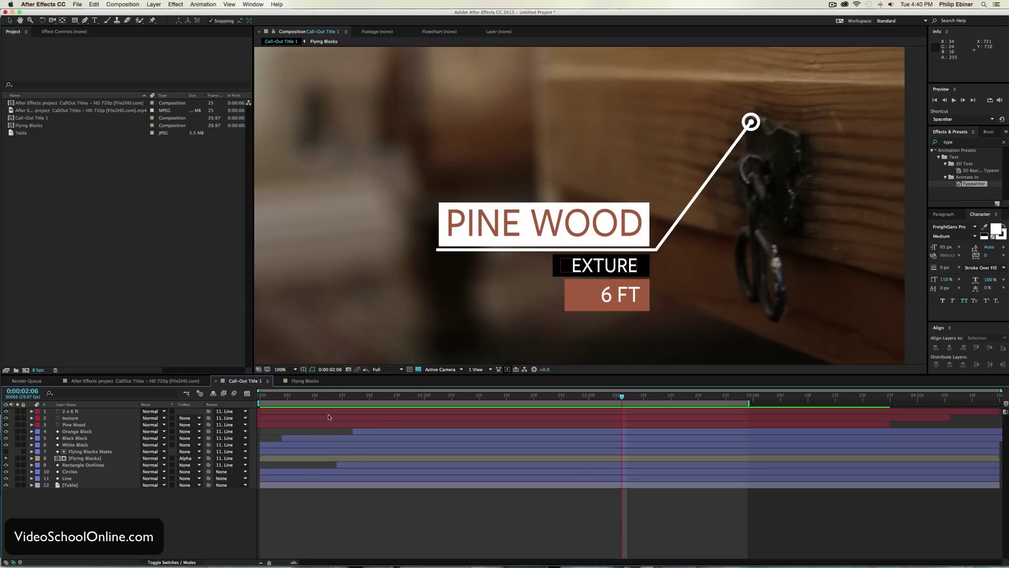
drag(312, 398, 440, 421)
Step: Start a new HDTV 1080 29.97 composition and name it Call Out 2
click(92, 279)
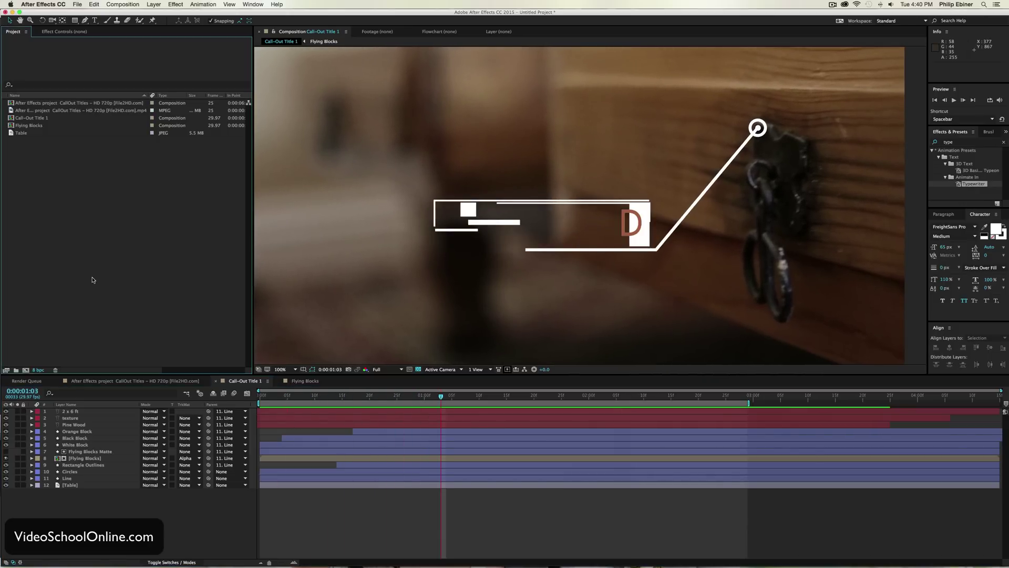
click(25, 370)
drag(110, 49, 343, 117)
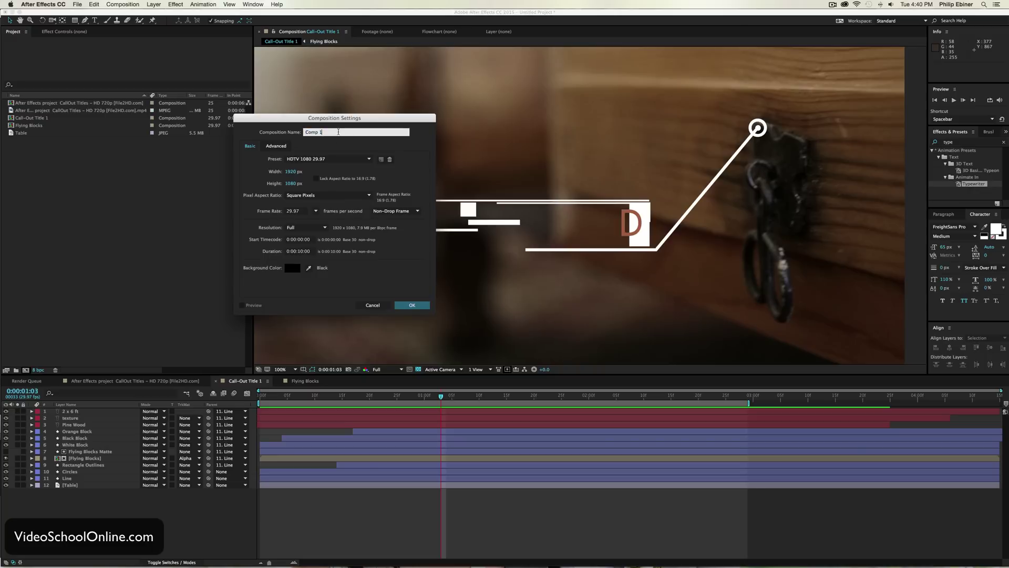
key(super+a)
text(Call Out )
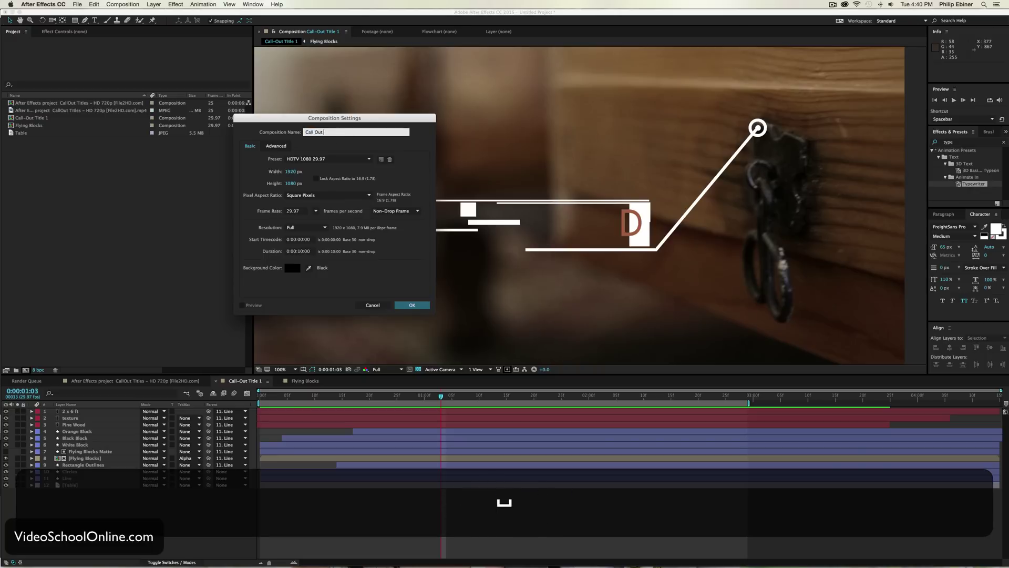
text(2)
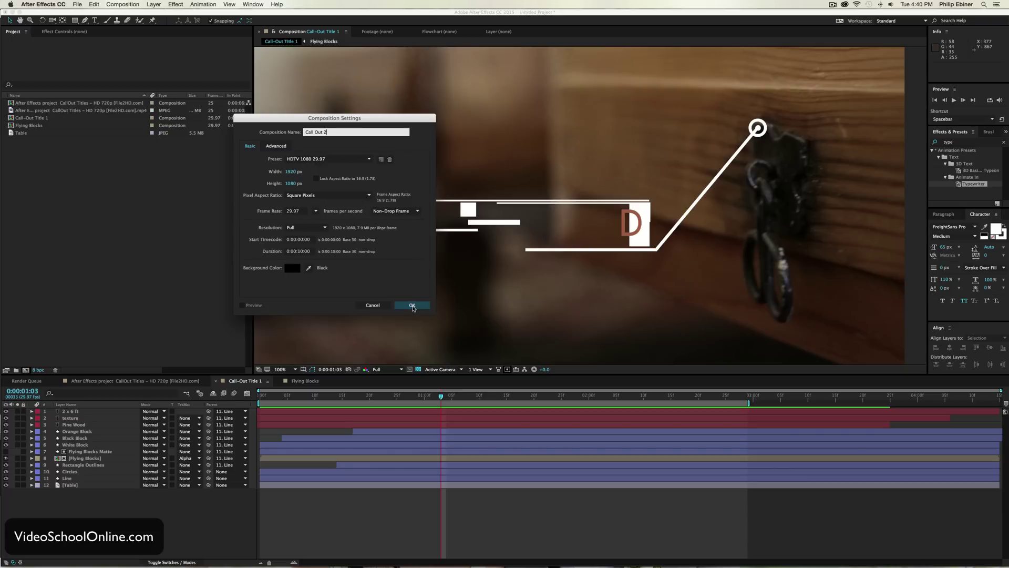
Step: Set the new composition's duration to 5 seconds and create it
click(300, 252)
key(Left)
key(Right)
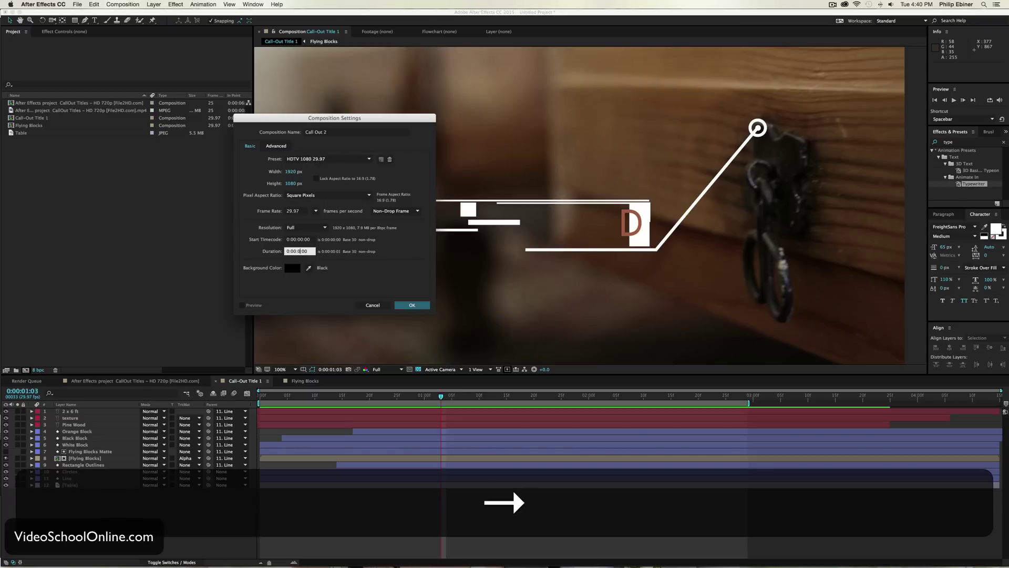
text(5)
key(Return)
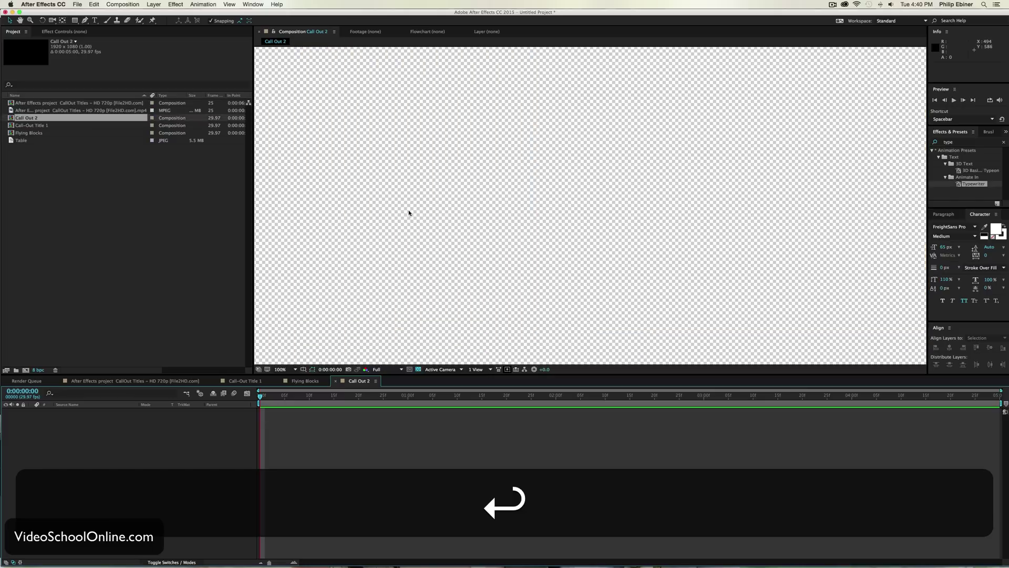
Step: Place the Table image centred in the Call Out 2 composition and scale it down to 36%
click(283, 369)
click(300, 382)
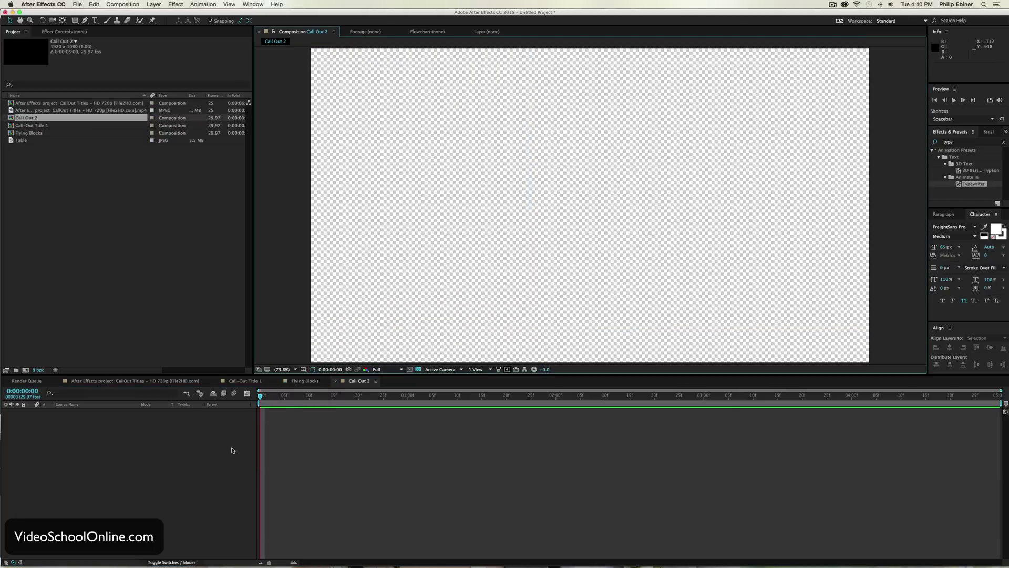
click(72, 235)
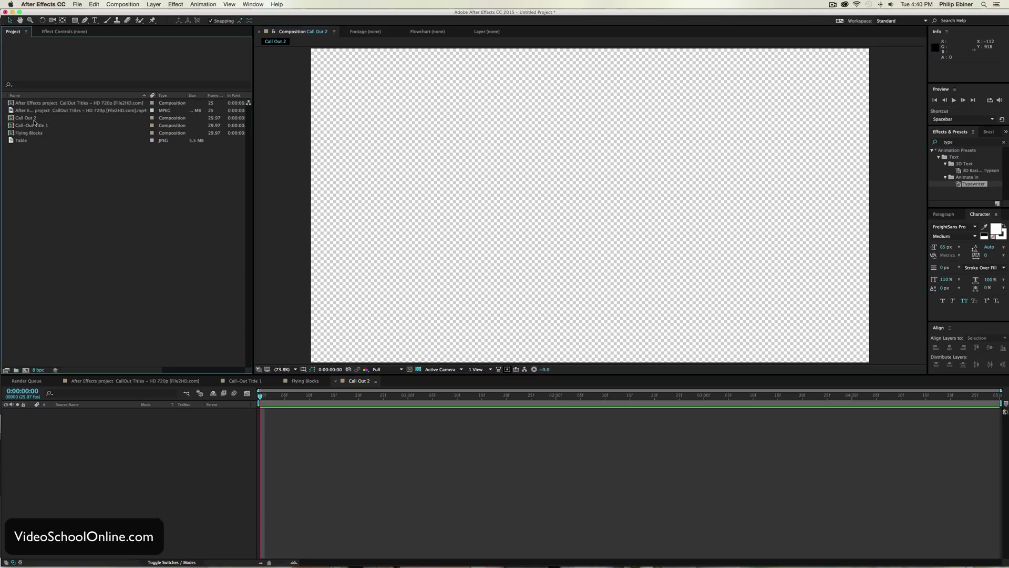
drag(24, 142, 554, 214)
key(s)
mouse_move(172, 419)
mouse_down()
mouse_move(141, 419)
mouse_move(155, 419)
mouse_up()
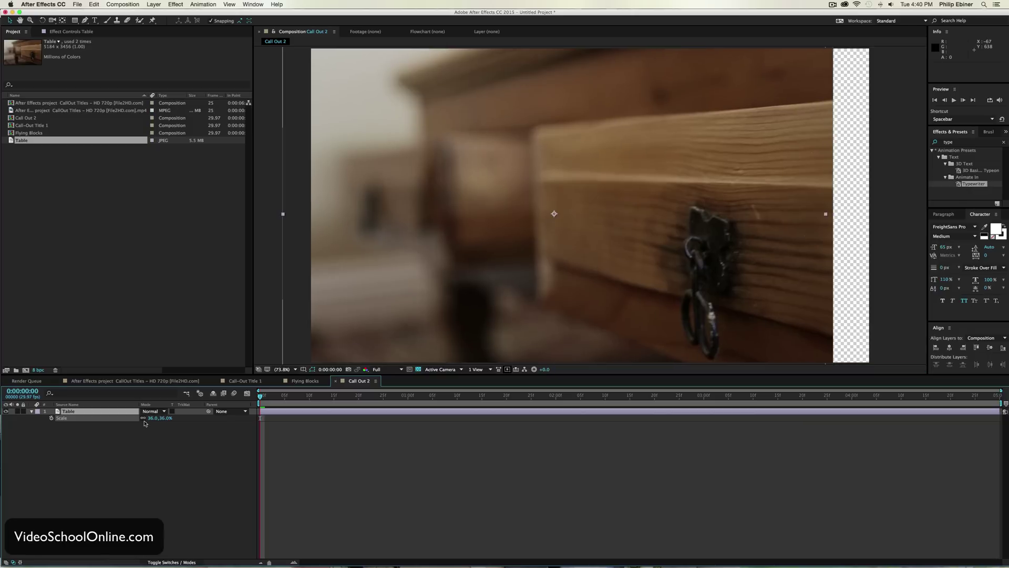
Step: Scale the Table image to 42% and reposition it to fill the frame with the metal pull in view
key(v)
drag(448, 277, 488, 273)
key(s)
drag(155, 419, 158, 419)
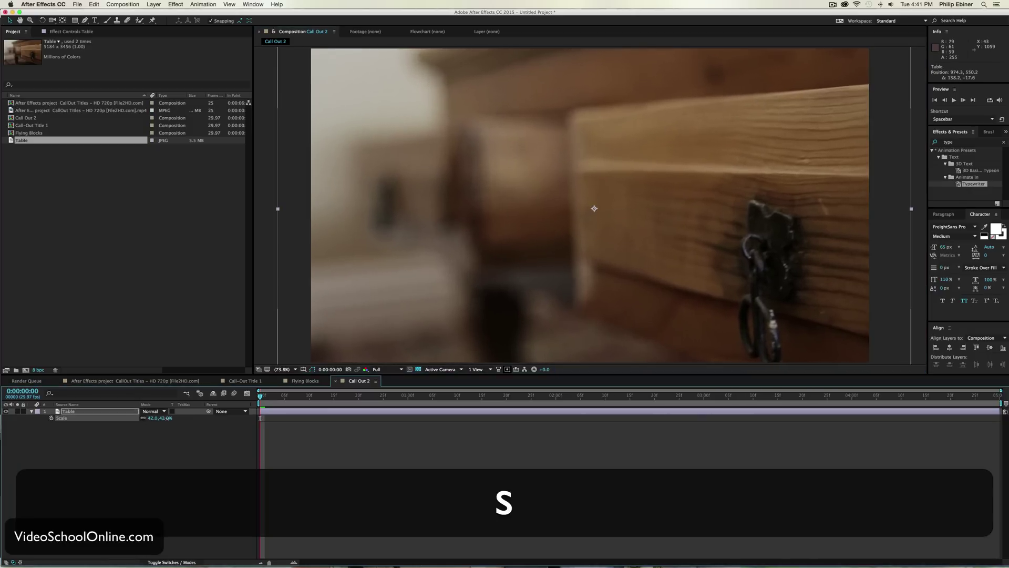
drag(631, 203, 602, 156)
click(592, 453)
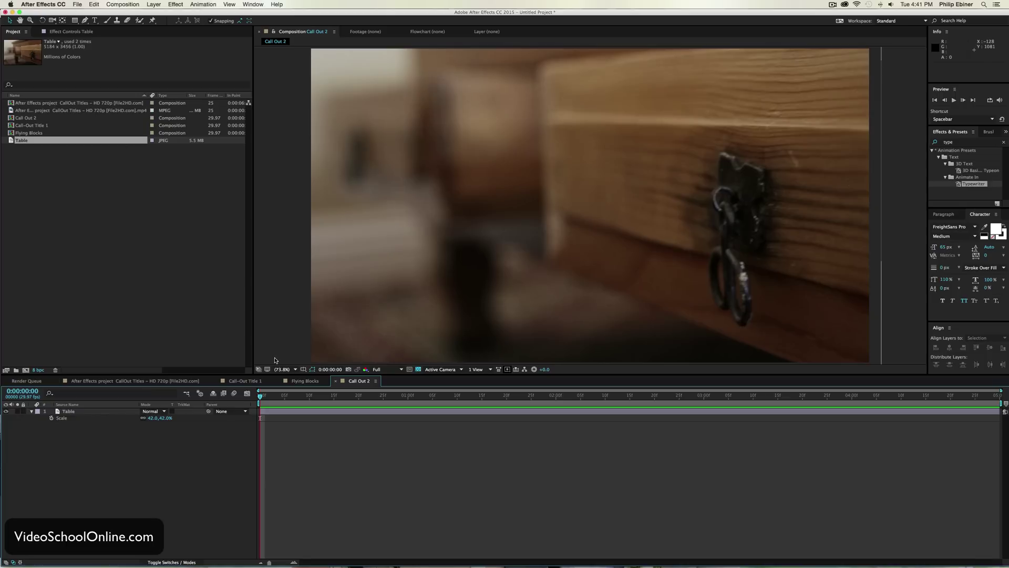
Step: Draw a small circle above and left of the frame's centre with the Ellipse Tool, using no fill and a 10 px white stroke
click(76, 21)
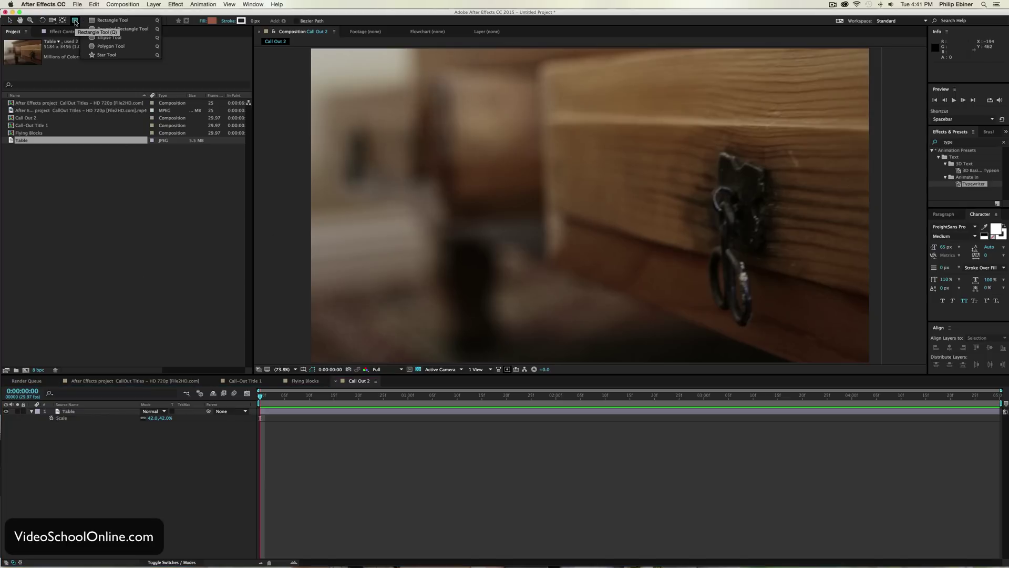
click(109, 38)
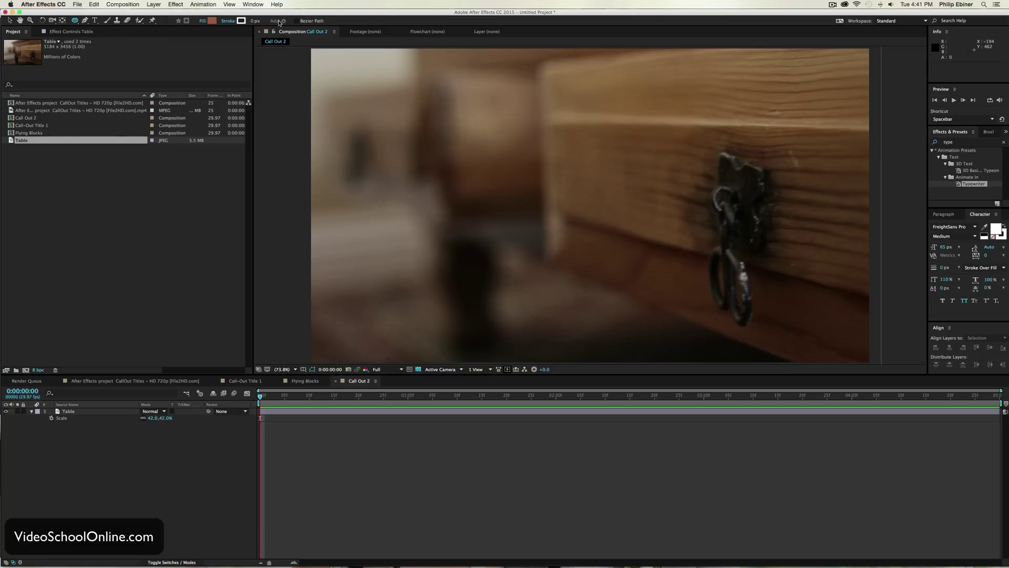
click(205, 21)
click(13, 63)
click(75, 109)
click(254, 21)
text(10)
key(Return)
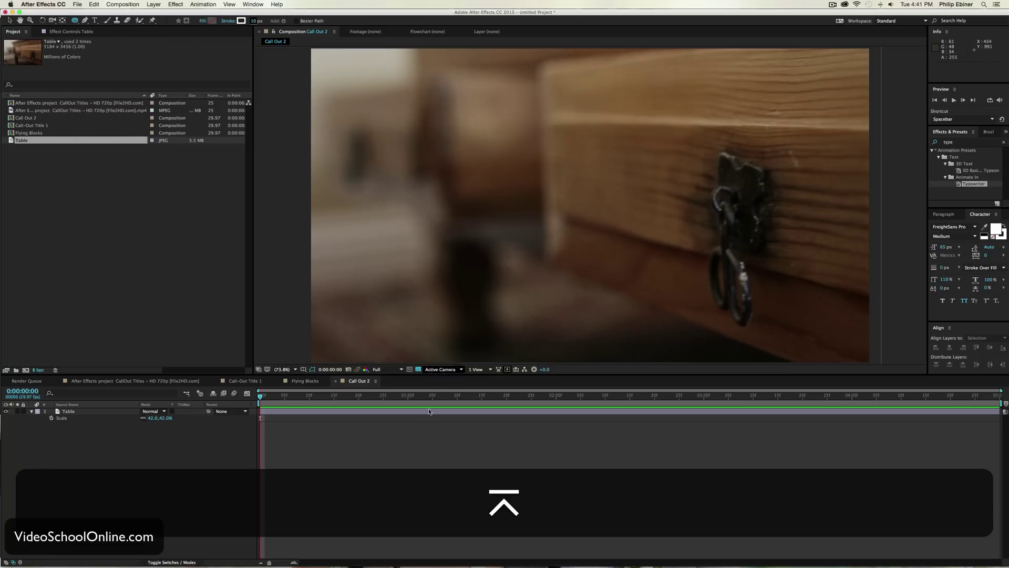
click(429, 439)
drag(521, 164, 541, 185)
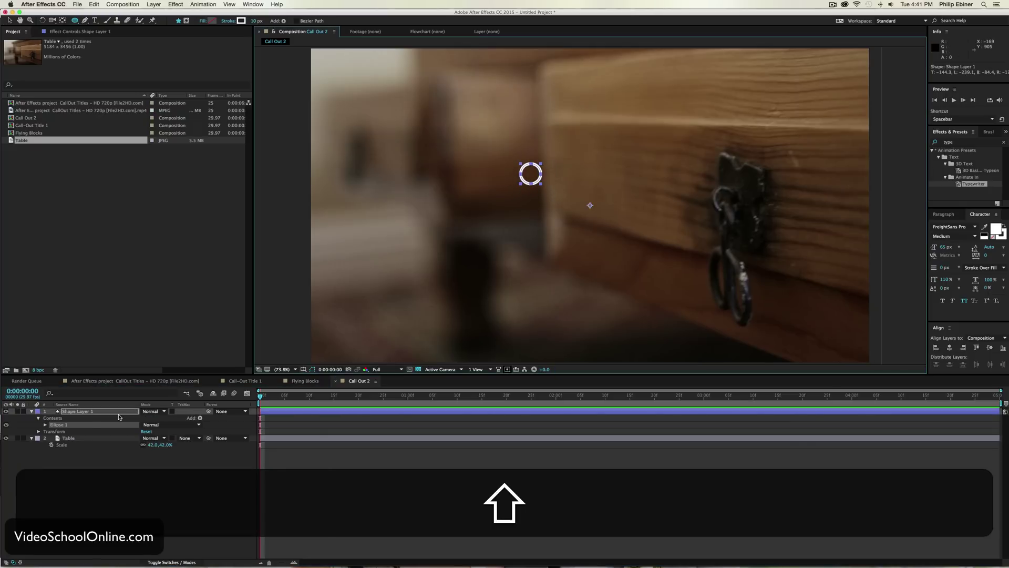
Step: Keyframe the Scale in Ellipse 1's own transform from 0% at frame 0 to 100% at frame 6
click(45, 425)
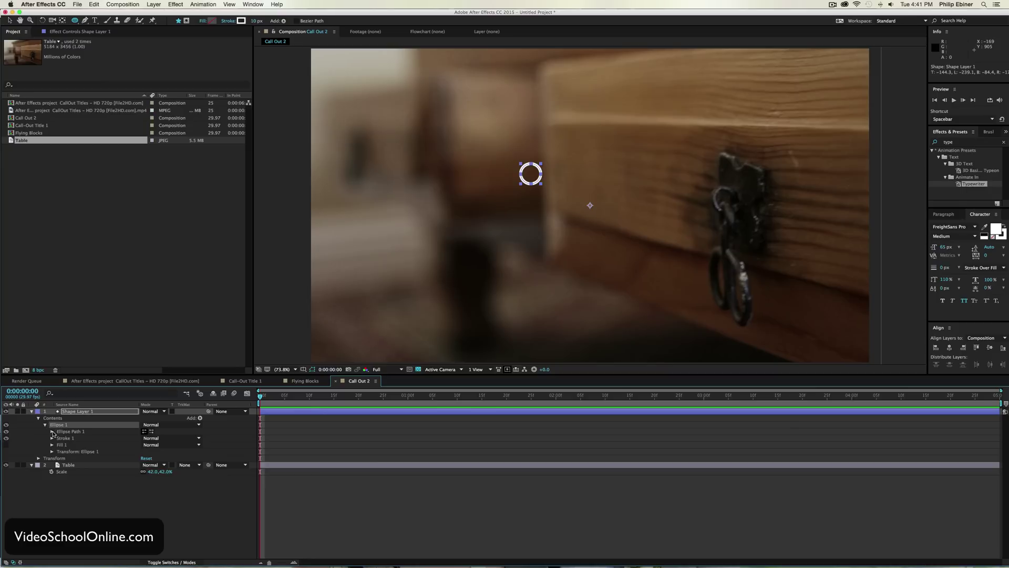
click(52, 451)
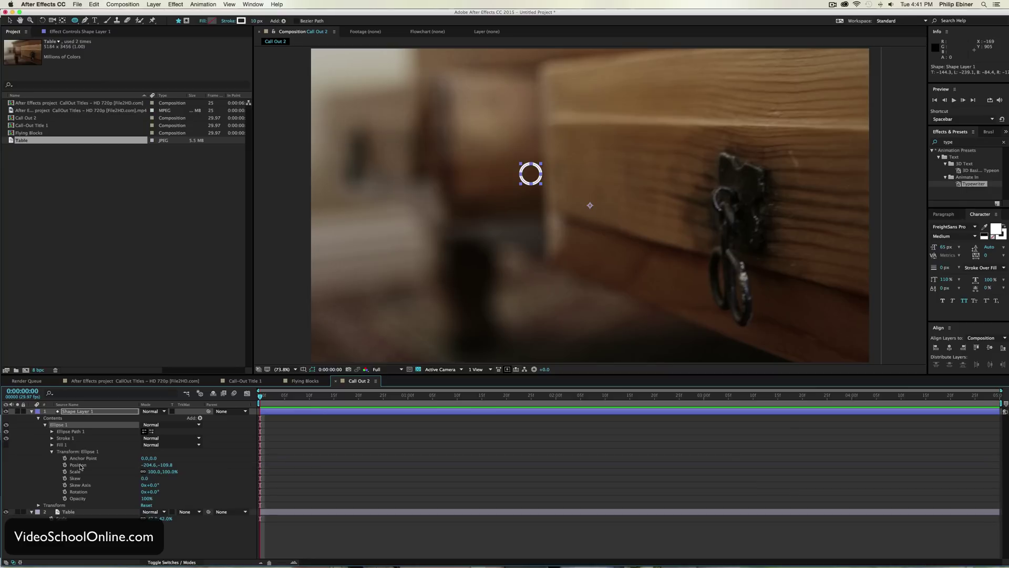
click(66, 471)
drag(261, 473, 289, 472)
click(168, 472)
text(0)
key(Return)
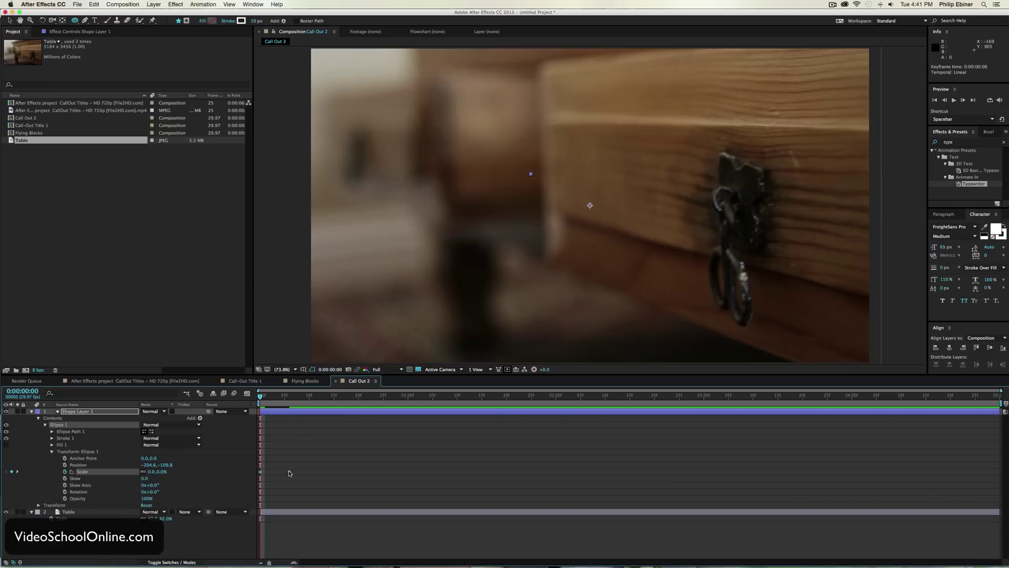
Step: Move the circle's 100% Scale keyframe to frame 14 and preview the scale-up animation
drag(289, 471, 330, 472)
drag(260, 398, 363, 398)
key(0)
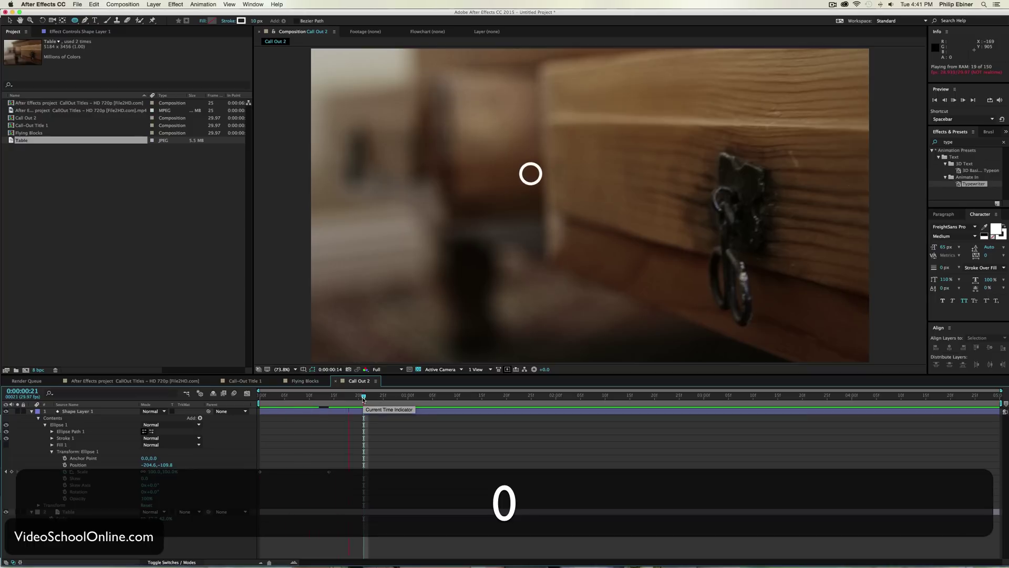
key(space)
click(260, 397)
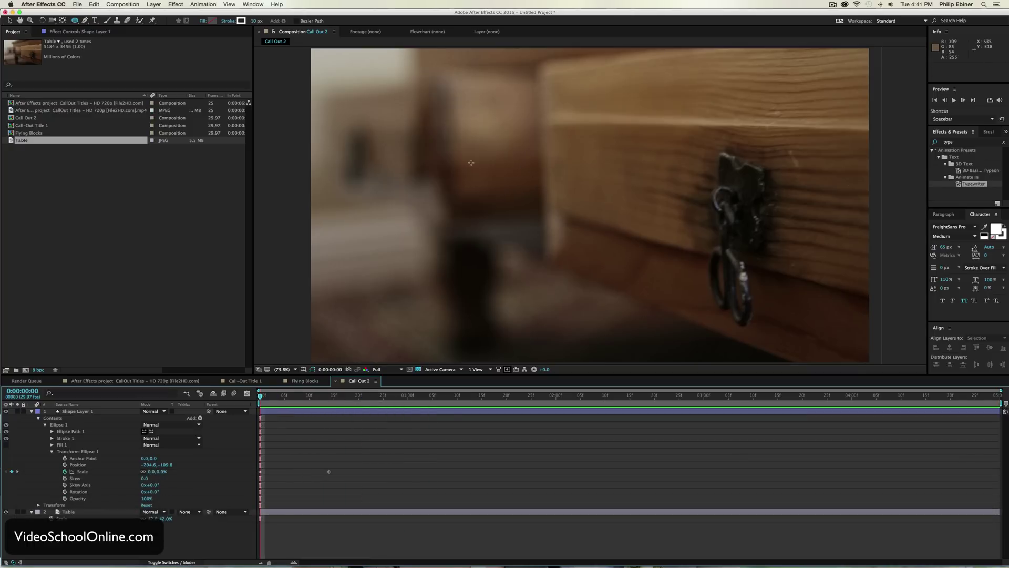
drag(267, 397, 300, 397)
Step: Duplicate Ellipse 1 inside the shape layer and rename the copy Dot
click(52, 425)
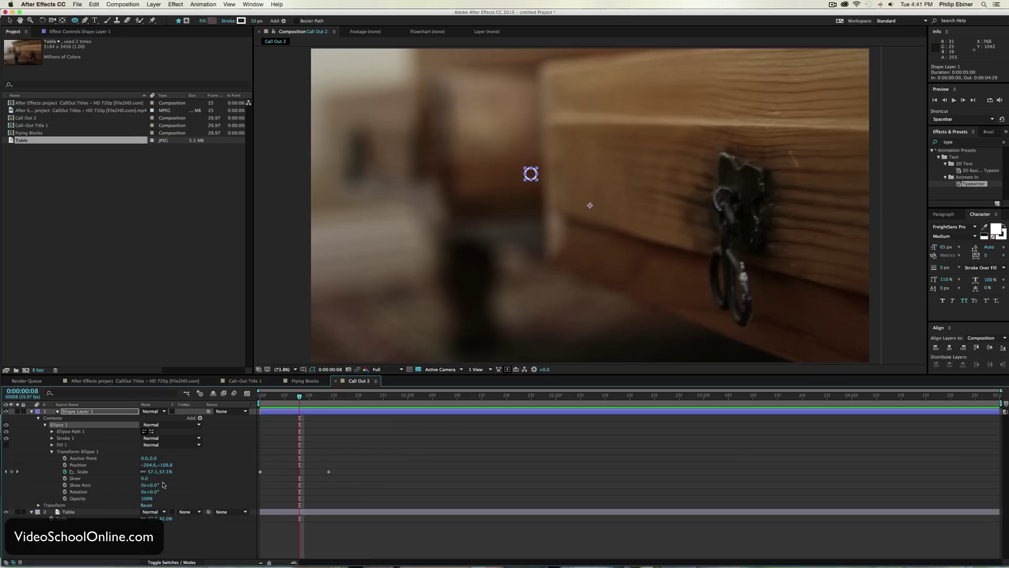
key(super+d)
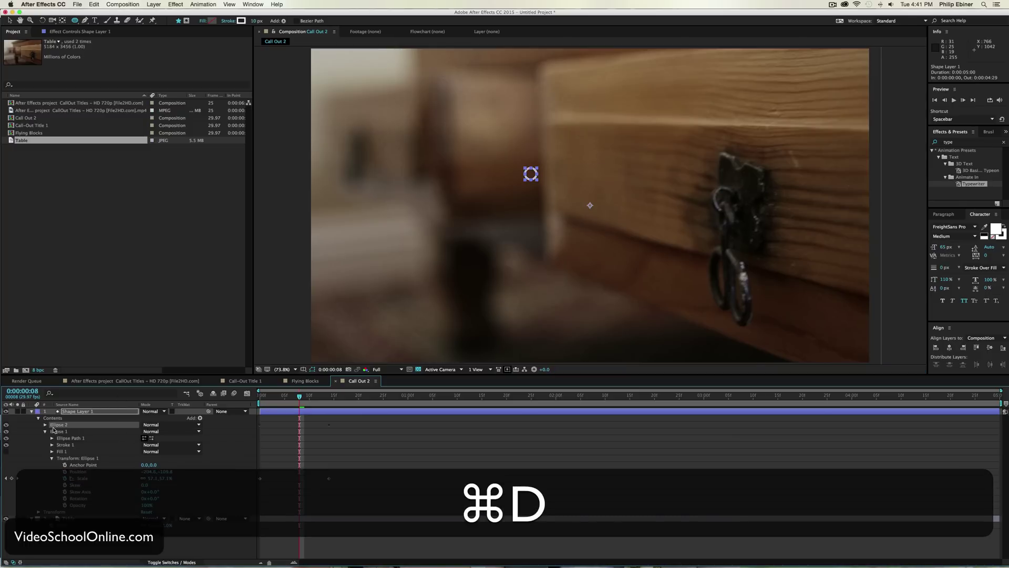
key(Return)
text(Dot)
key(Return)
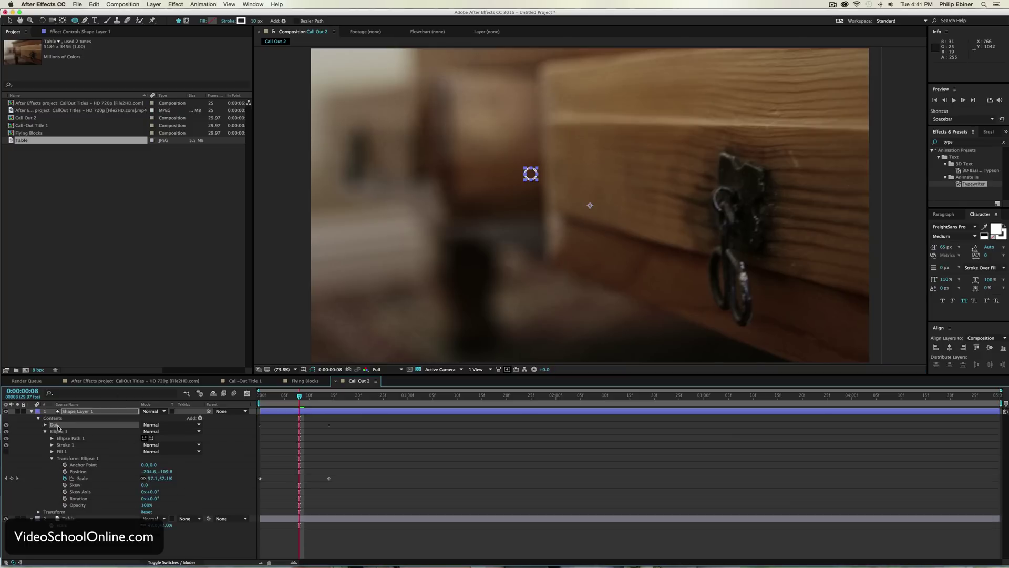
Step: Reveal the shape layer's keyframes and set the Dot's Scale to 32% at frame 14
key(u)
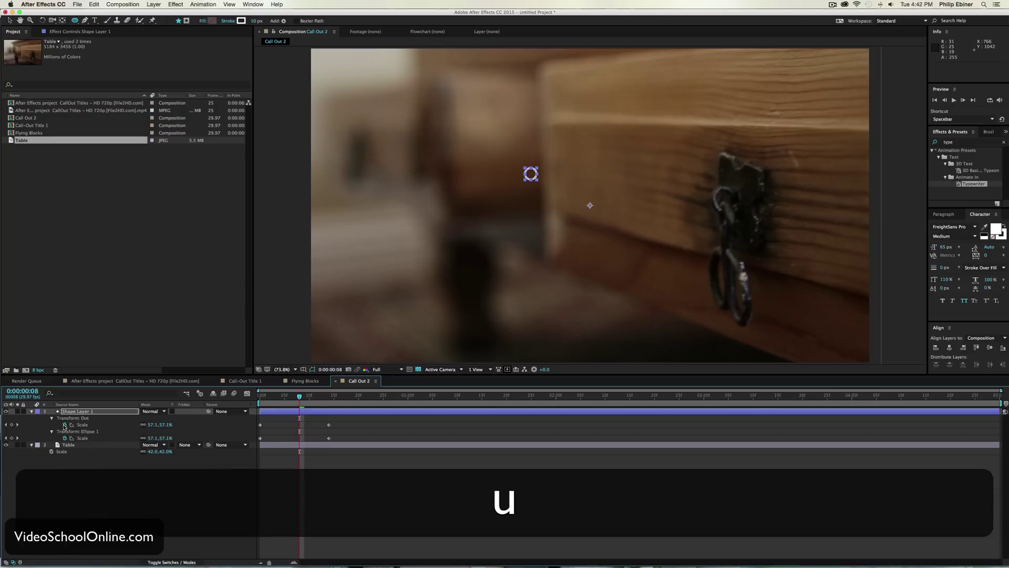
click(324, 421)
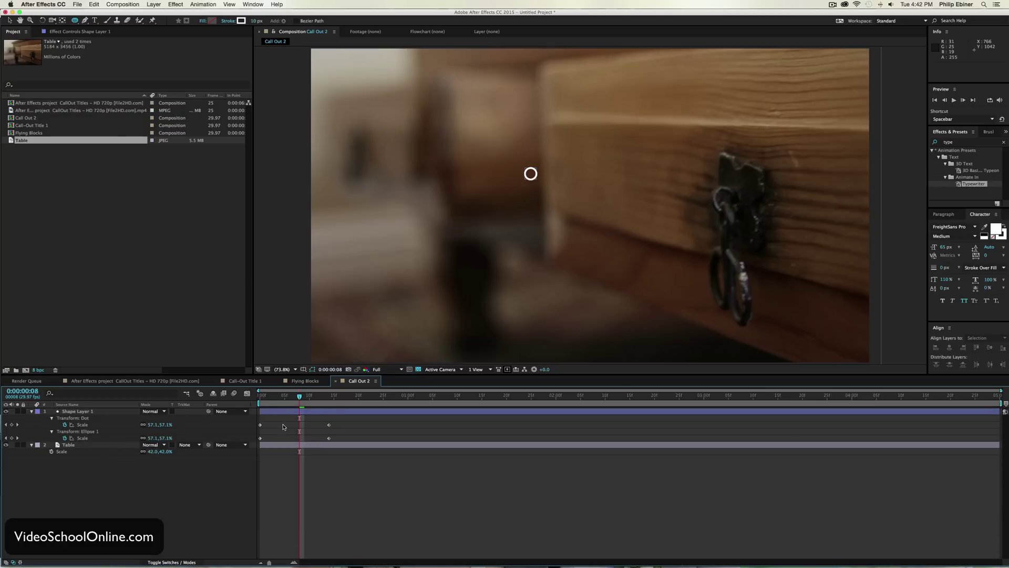
click(329, 398)
drag(167, 425, 144, 425)
click(269, 432)
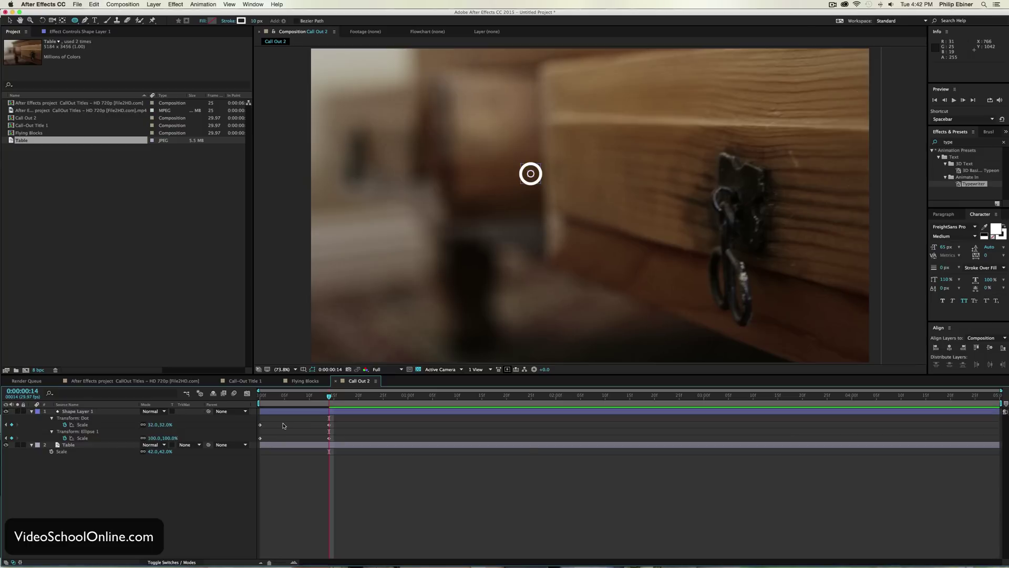
Step: Select the Dot's Fill 1 in the shape layer's contents and change its fill type to Solid Color
click(52, 418)
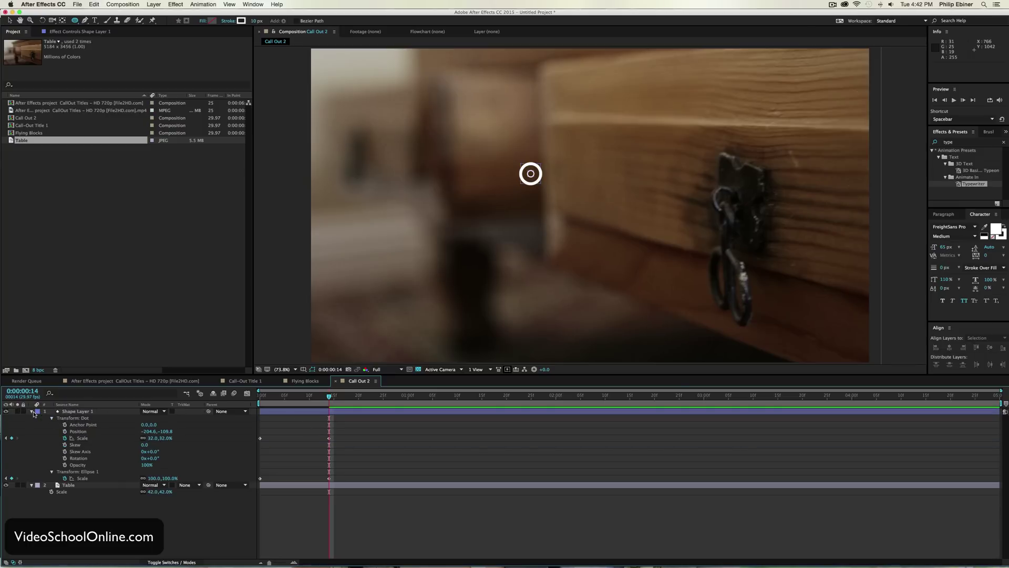
click(31, 411)
click(31, 412)
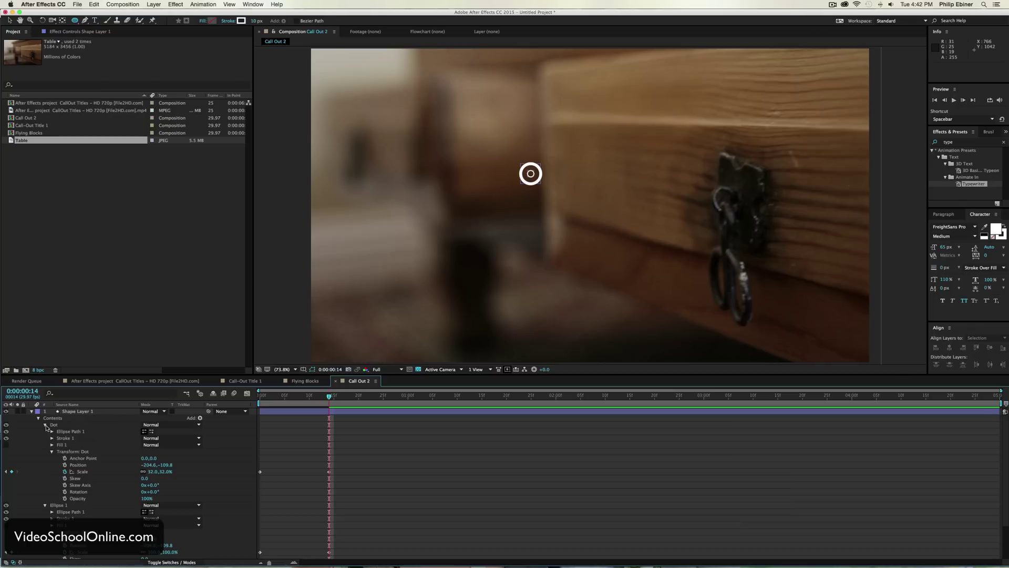
click(55, 424)
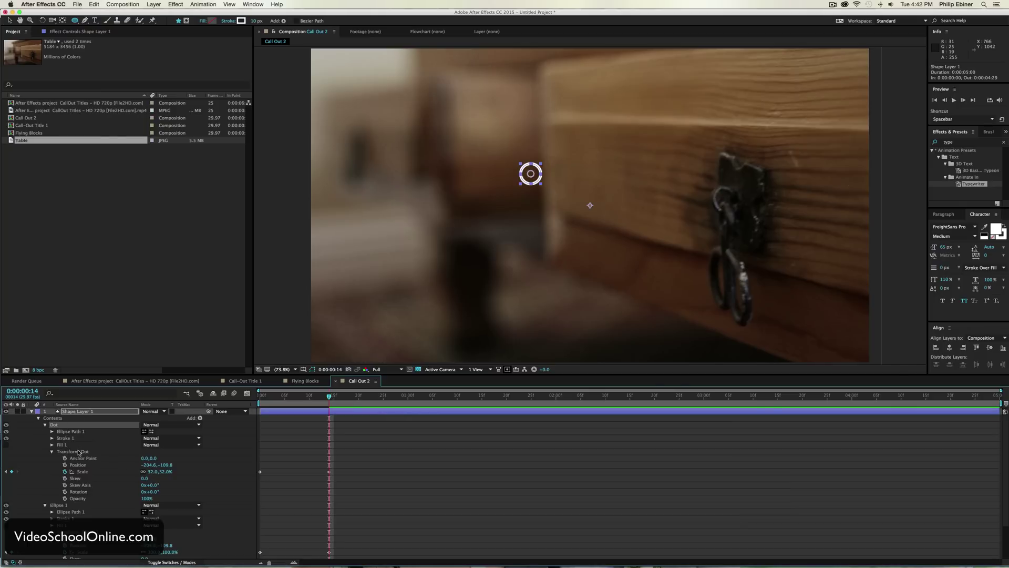
click(63, 445)
click(203, 22)
click(20, 63)
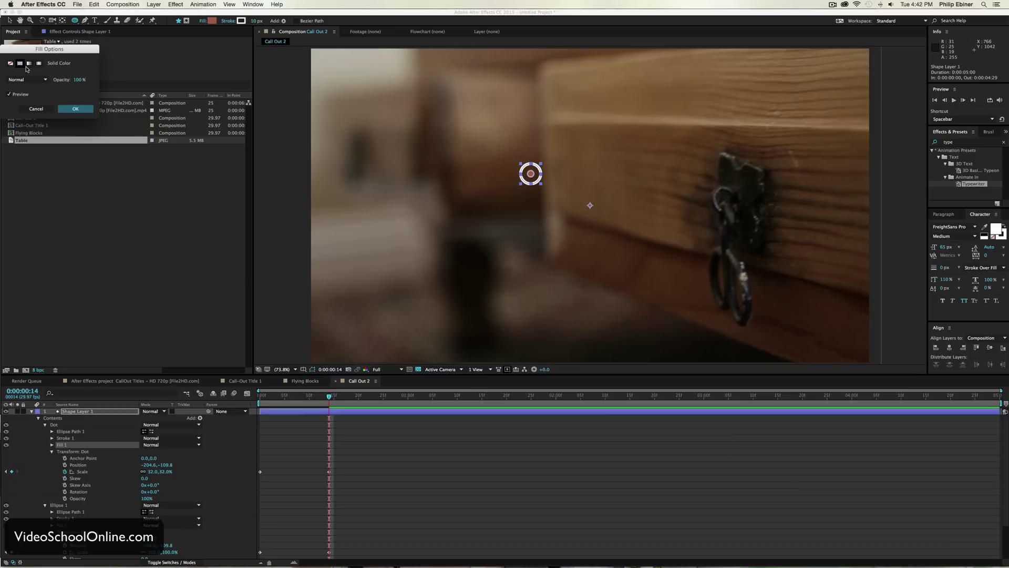
click(79, 109)
Step: Make the Dot's fill white and set its stroke width to 0 px
click(211, 24)
drag(53, 108, 7, 60)
click(186, 65)
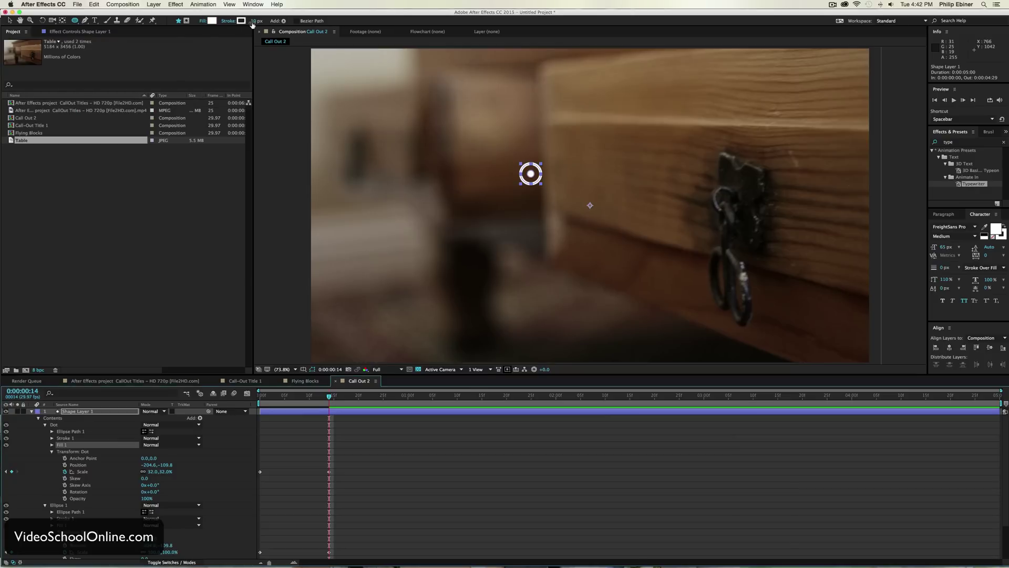
drag(255, 22, 222, 23)
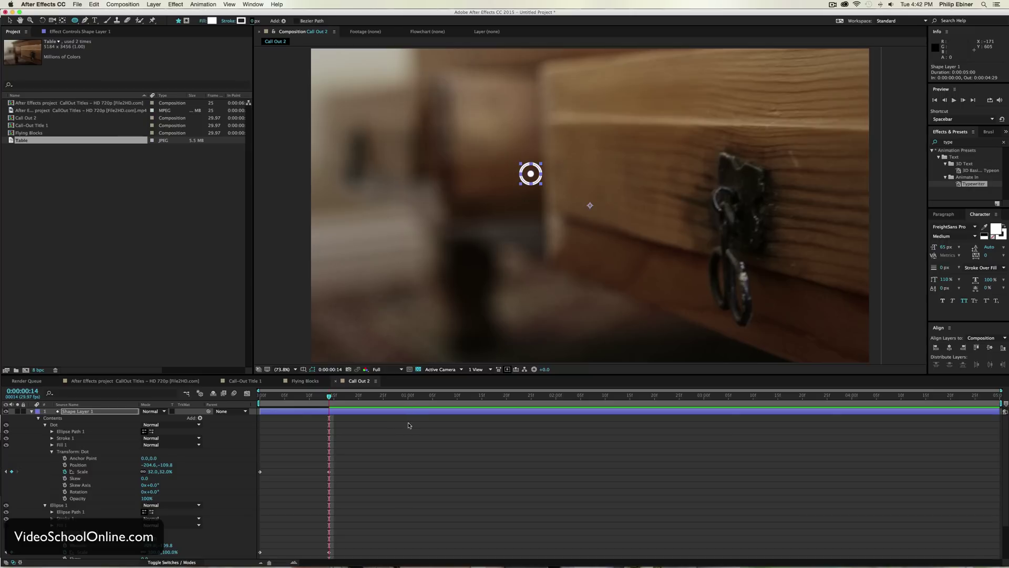
Step: Offset both of the Dot's Scale keyframes by 7 frames, to frames 7 and 21
click(300, 417)
drag(287, 393, 258, 402)
mouse_move(356, 465)
mouse_down()
mouse_move(309, 476)
mouse_move(363, 473)
mouse_up()
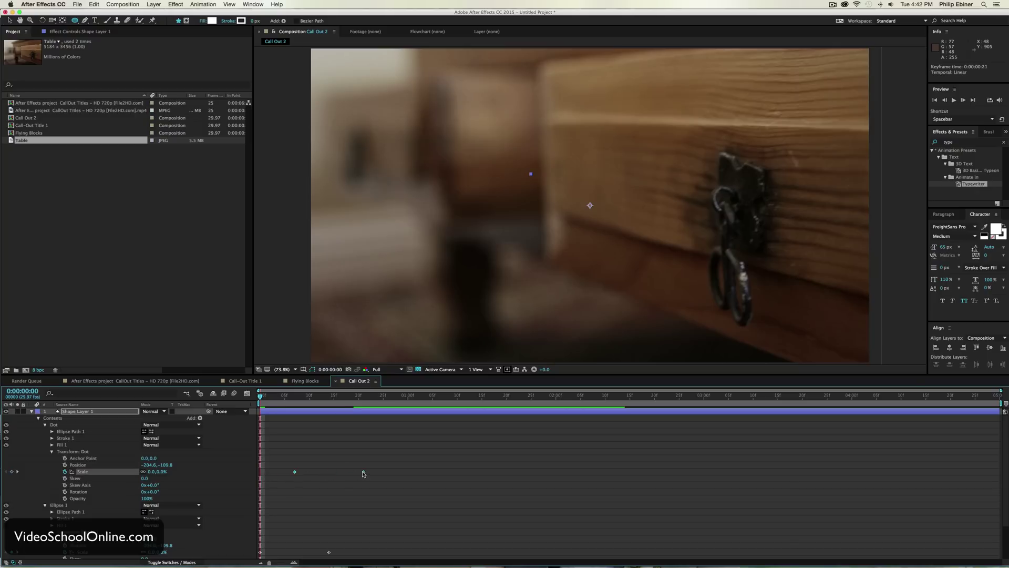
Step: Move the ring and dot shape layer onto the upper edge of the drawer's metal handle plate, at about position 1620, 496
click(315, 431)
drag(267, 396, 387, 403)
click(367, 411)
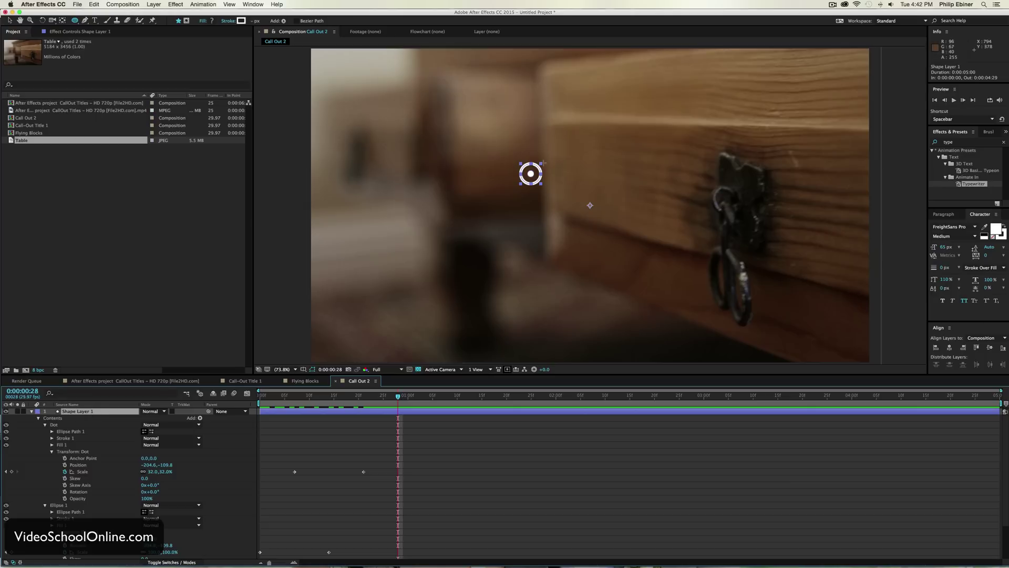
key(v)
drag(541, 171, 727, 160)
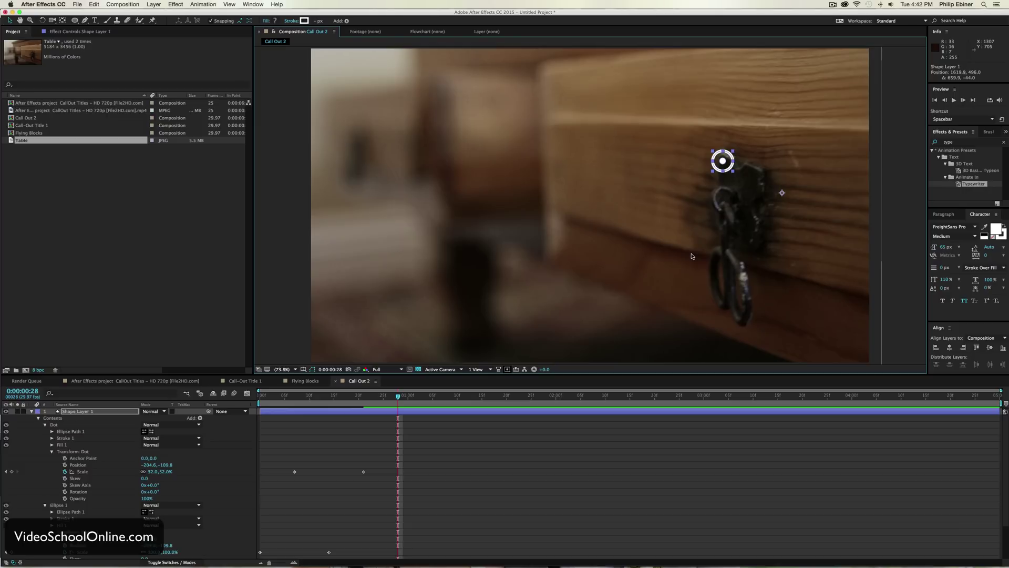
Step: Rename the ring and dot shape layer as Dots and collapse its properties
key(Return)
text(Dots)
key(Return)
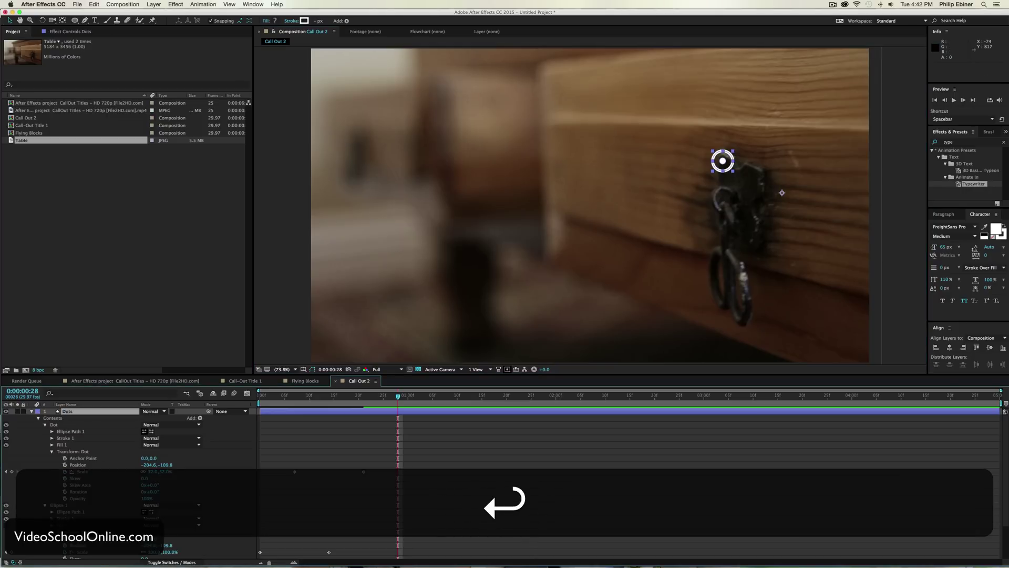
click(32, 412)
click(410, 439)
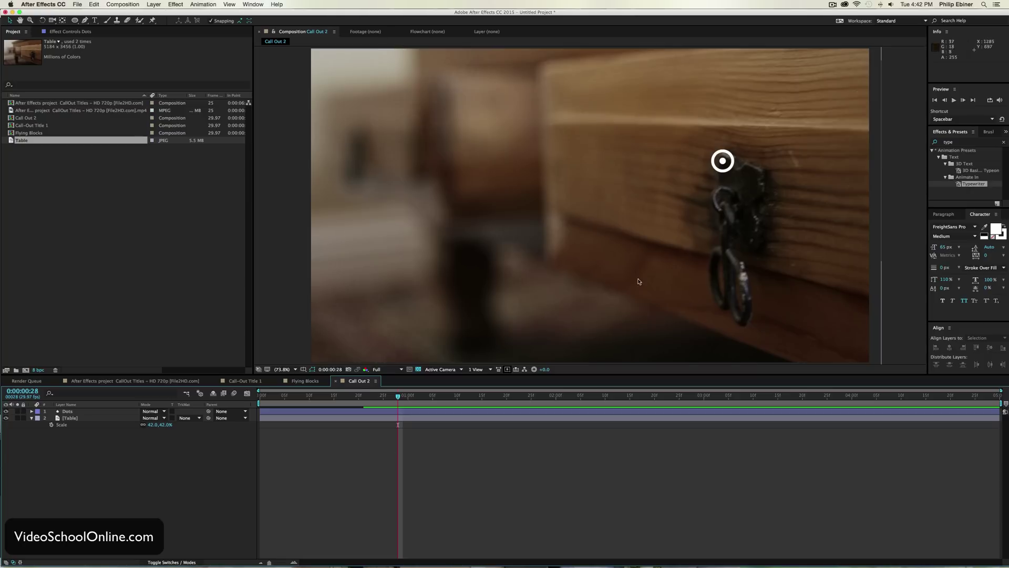
Step: Set up the Pen tool with no fill and a 10 px stroke, with no layer selected
click(85, 20)
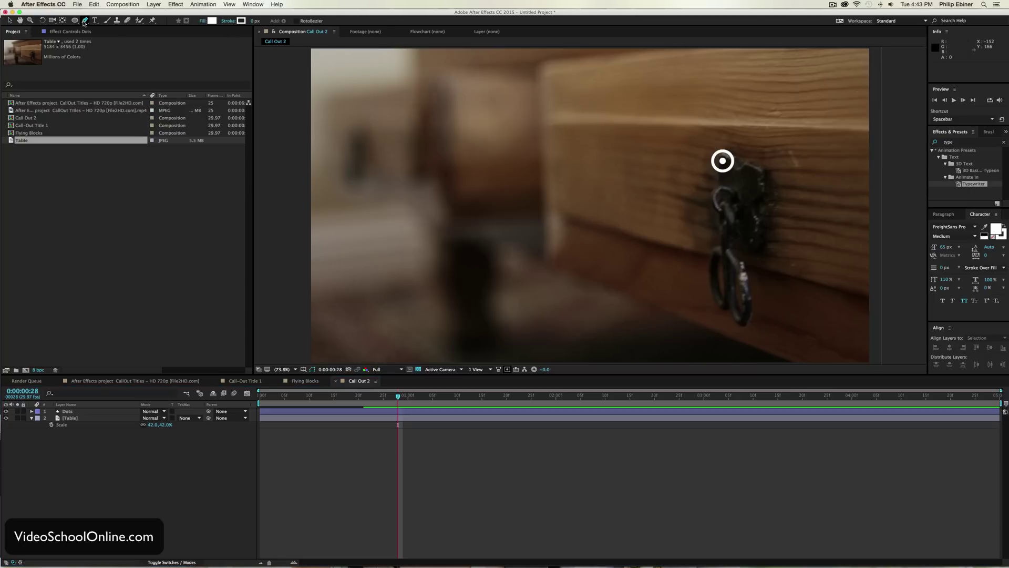
click(203, 20)
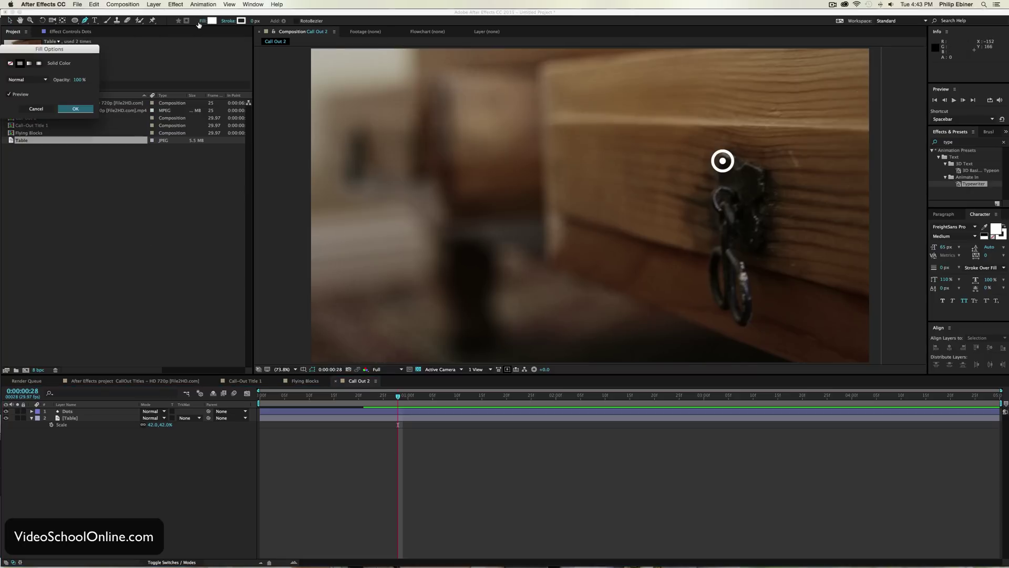
click(10, 63)
click(74, 108)
click(254, 21)
text(10)
key(Return)
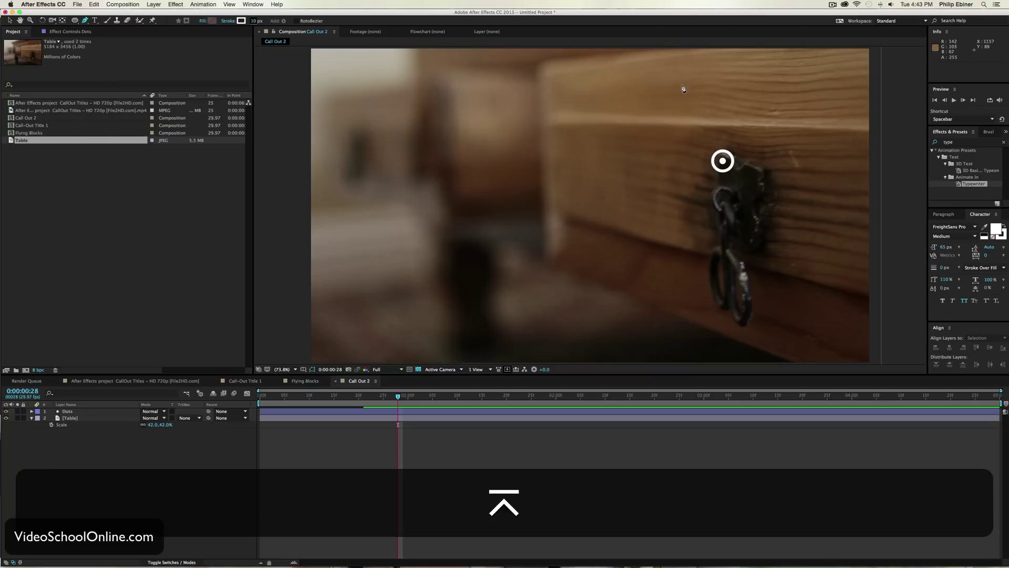
Step: Draw an angled call-out line from the dot diagonally down-left, ending in a horizontal segment to the left, and name its layer Line
click(723, 161)
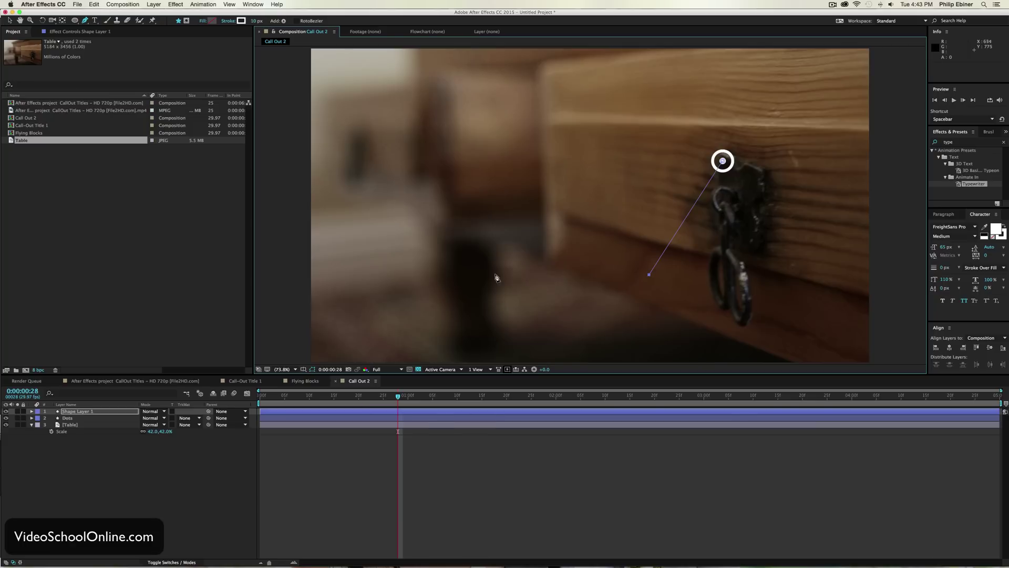
shift+click(465, 275)
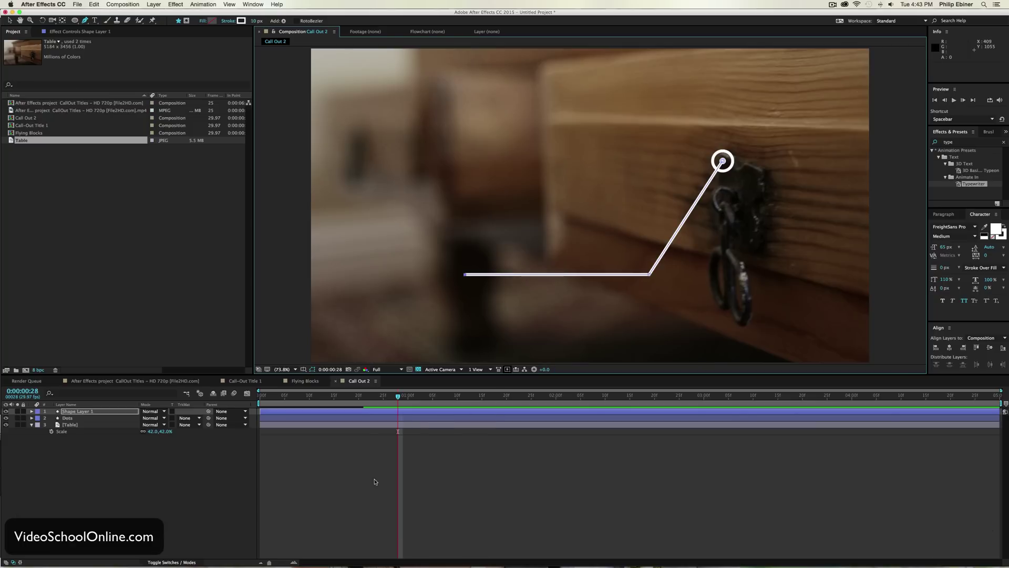
click(71, 411)
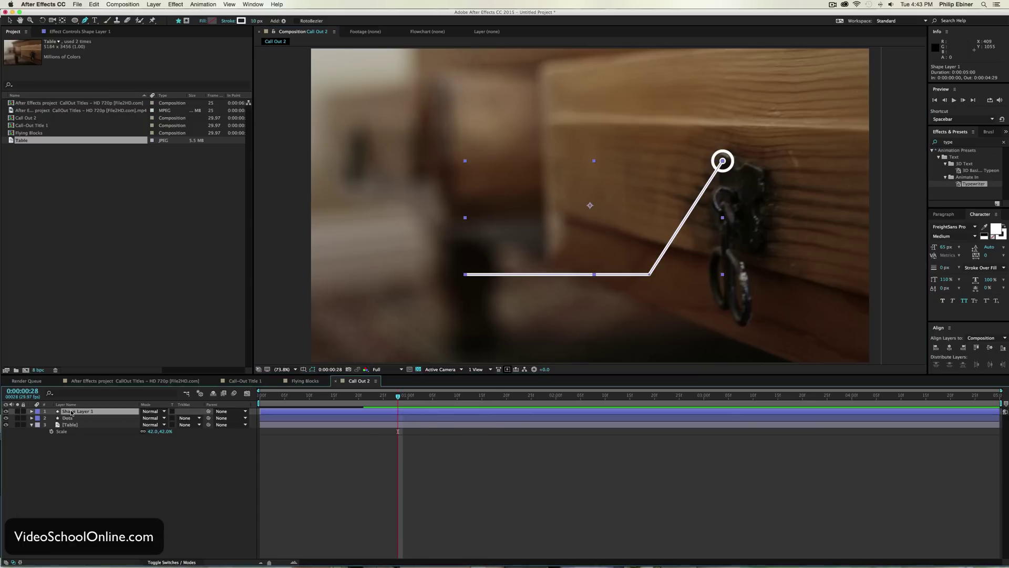
key(Return)
text(Line)
key(Return)
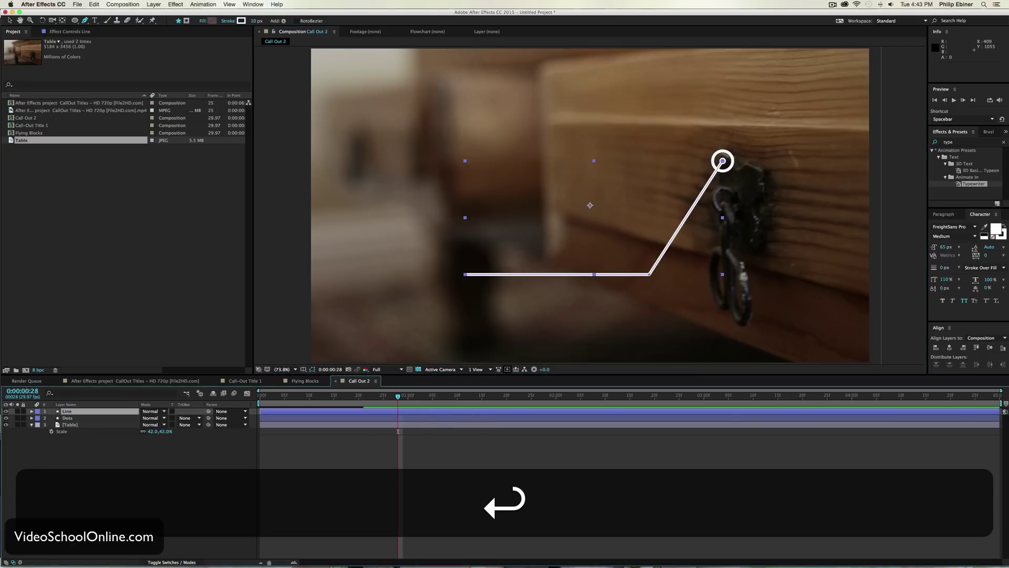
Step: Add Trim Paths to the Line layer's contents and reveal its properties
click(32, 411)
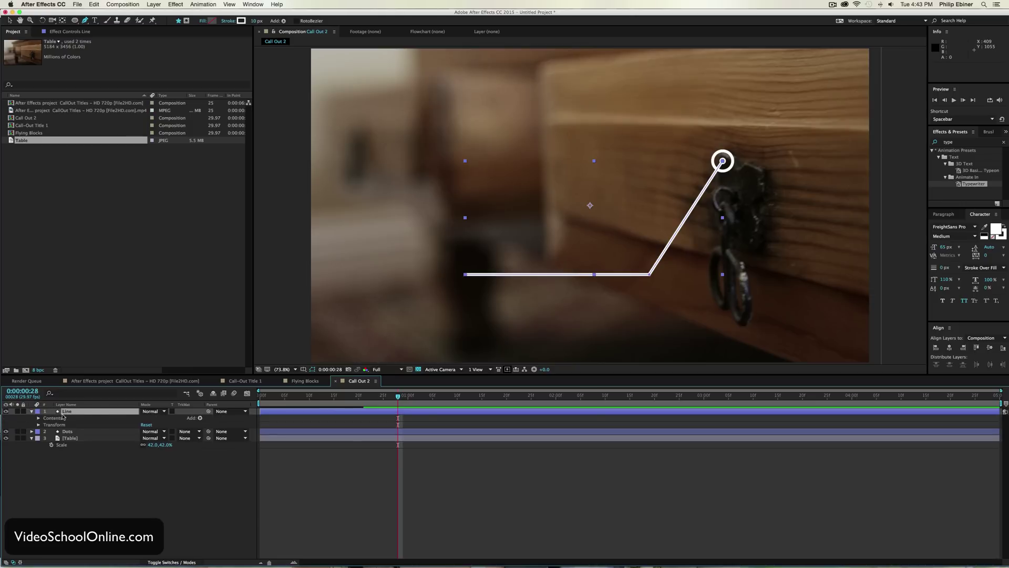
click(199, 418)
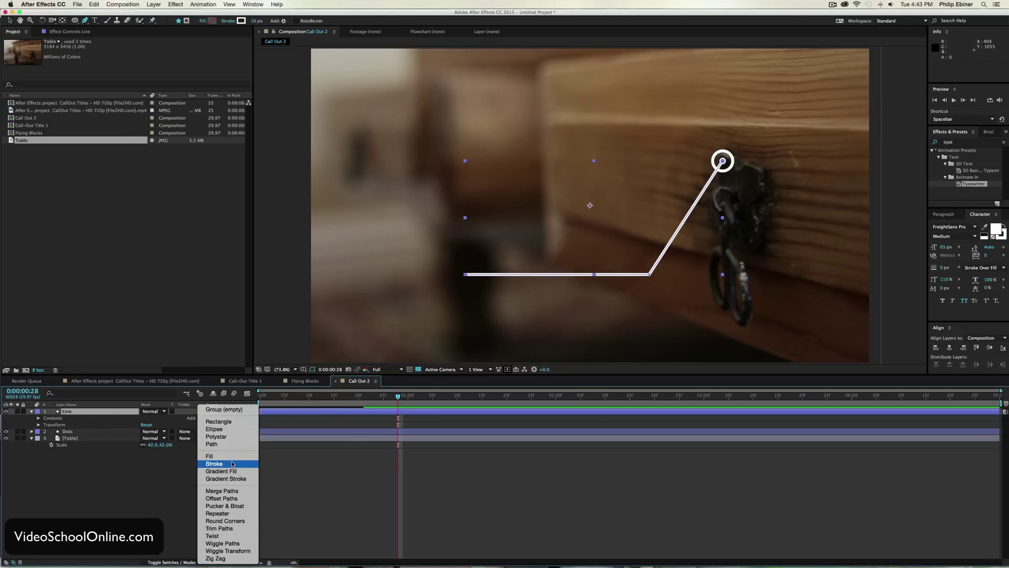
click(220, 528)
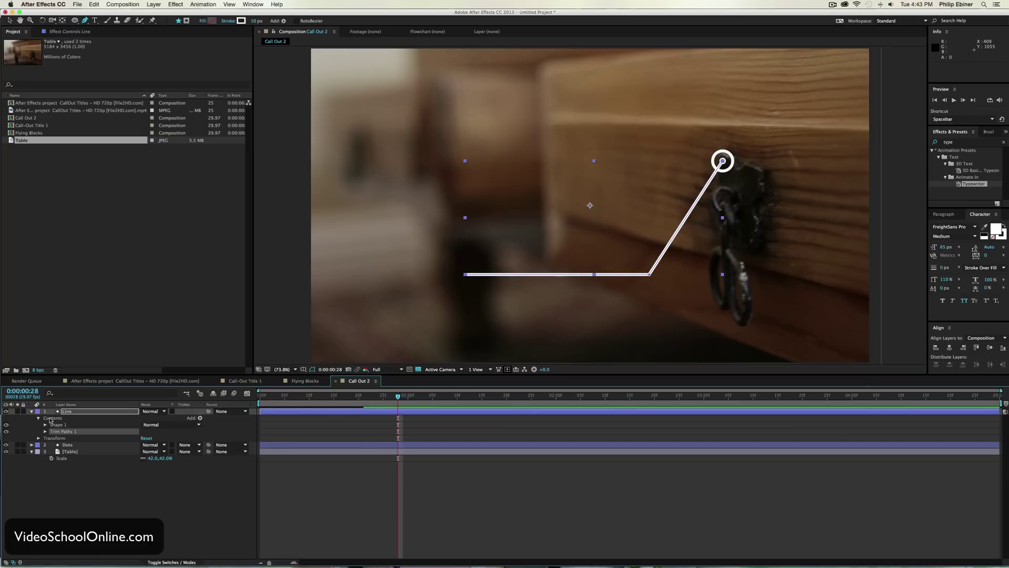
click(44, 432)
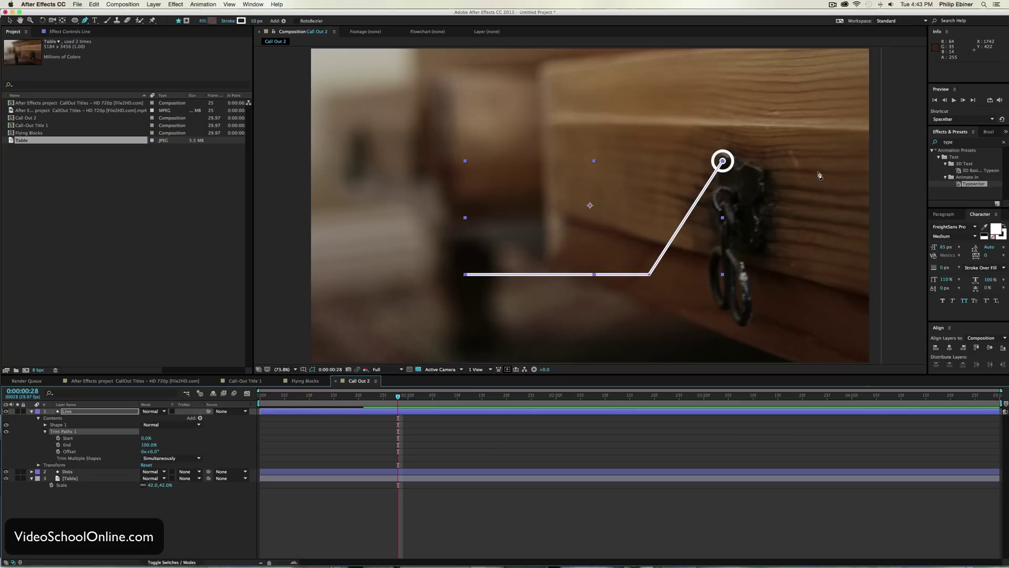
key(v)
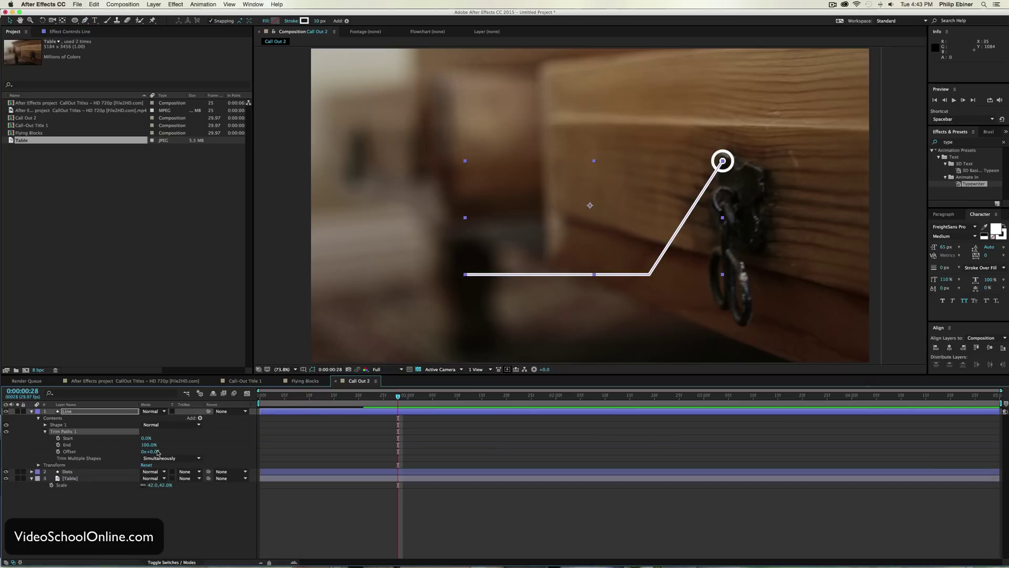
Step: Keyframe the Line's Trim Paths End at 100% at 0:00:02:05 and 0% at frame 28
click(59, 446)
drag(398, 447, 581, 445)
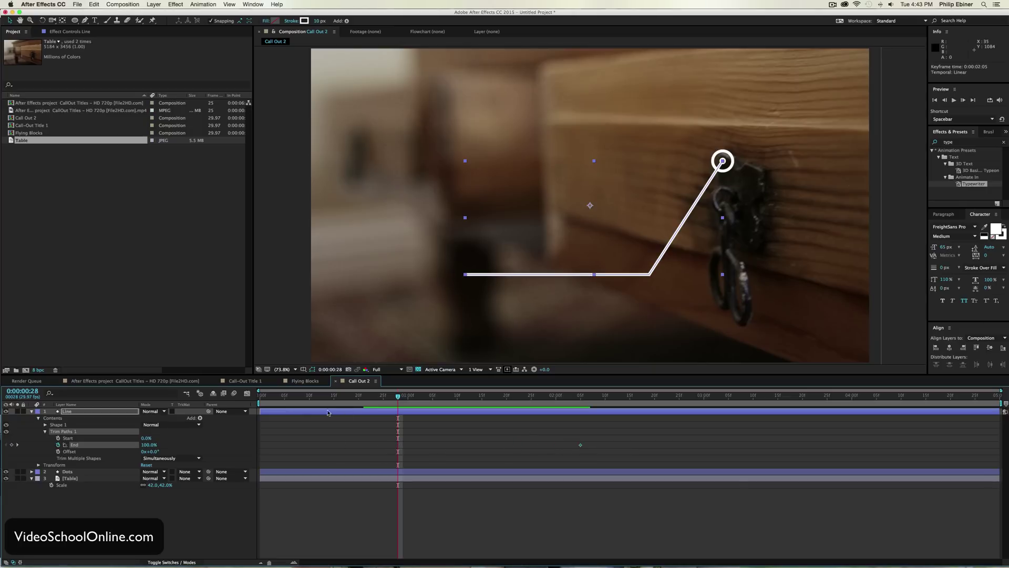
drag(149, 445, 110, 448)
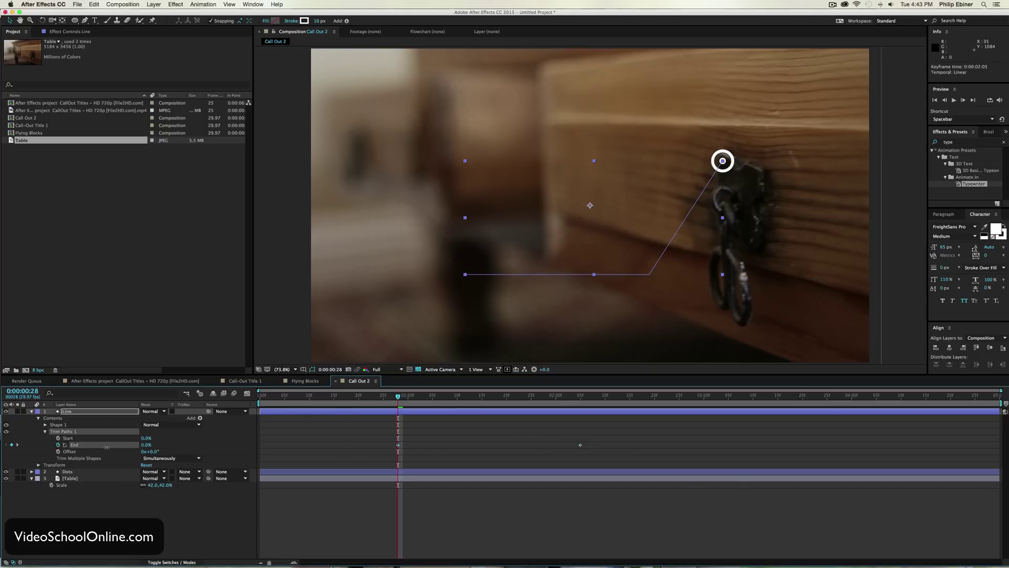
Step: Shift the Line's starting End keyframe to frame 6 and make its value 0%
drag(331, 448, 287, 447)
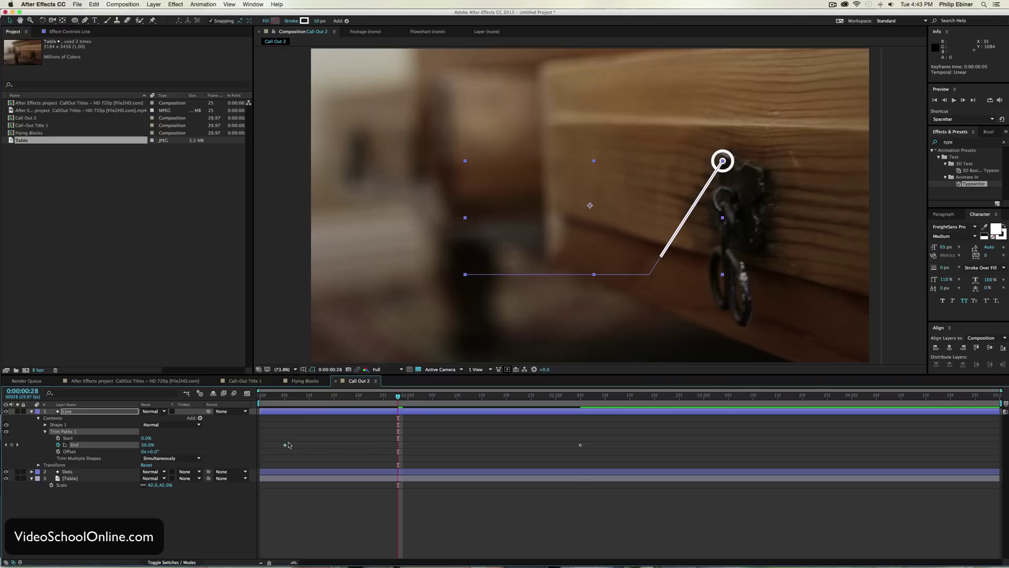
click(279, 443)
drag(273, 396, 289, 421)
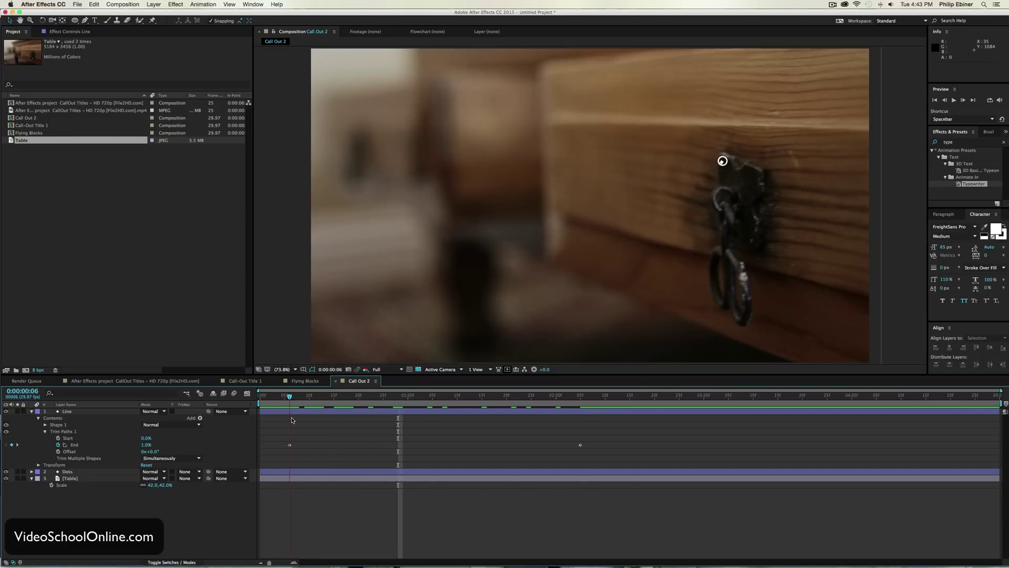
drag(144, 446, 139, 445)
click(362, 439)
drag(291, 397, 678, 399)
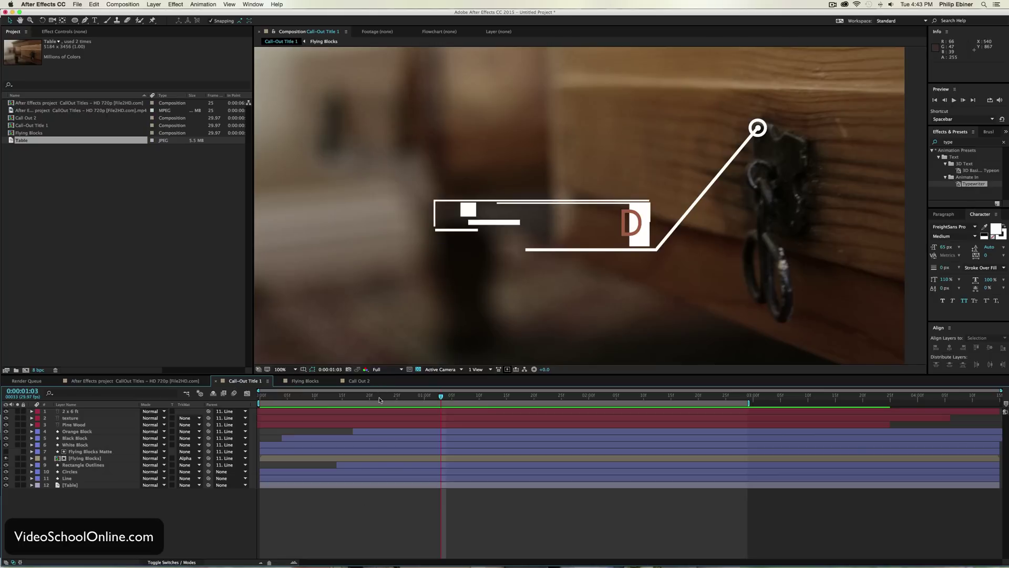
Step: Solo the Rectangle Outlines layer in the Call-Out Title 1 composition without the transparency grid and examine how its outlines animate
click(451, 398)
drag(462, 398, 354, 402)
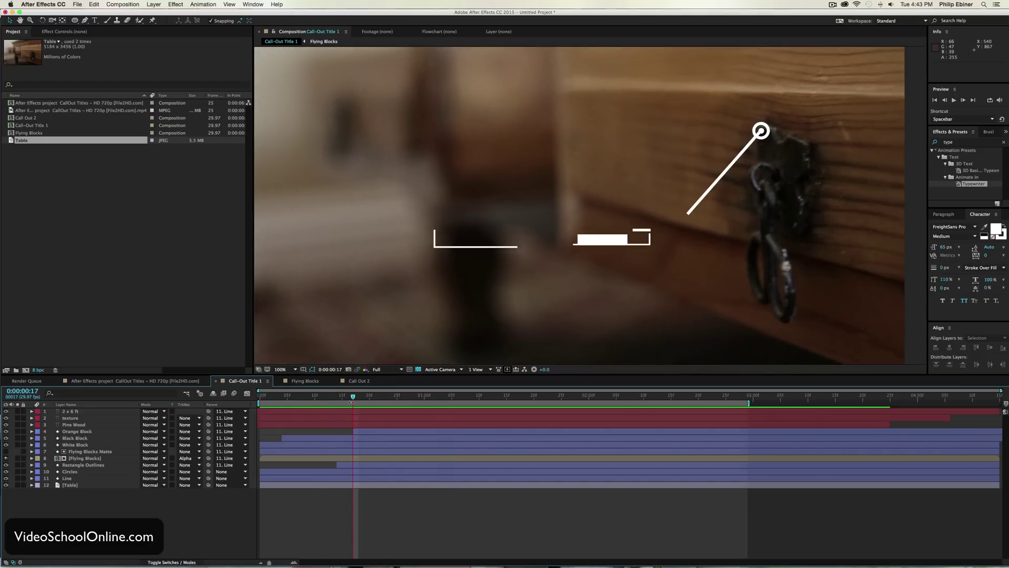
click(17, 465)
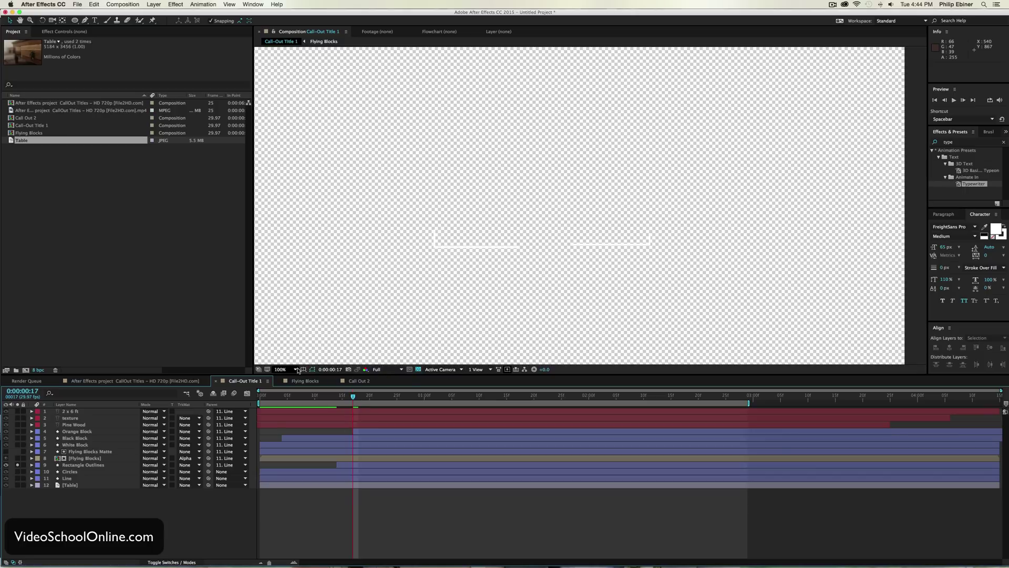
click(418, 369)
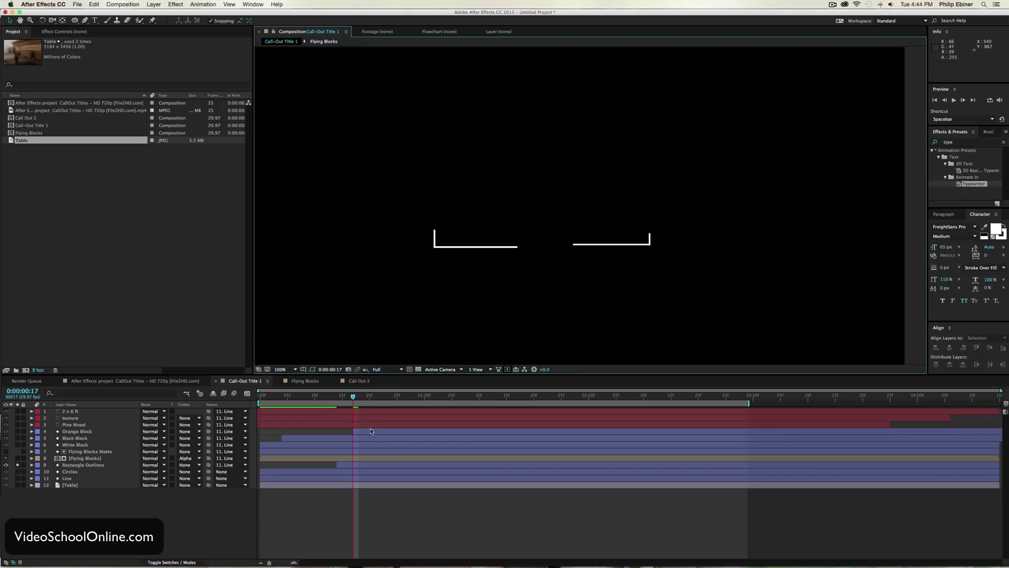
drag(353, 399, 420, 418)
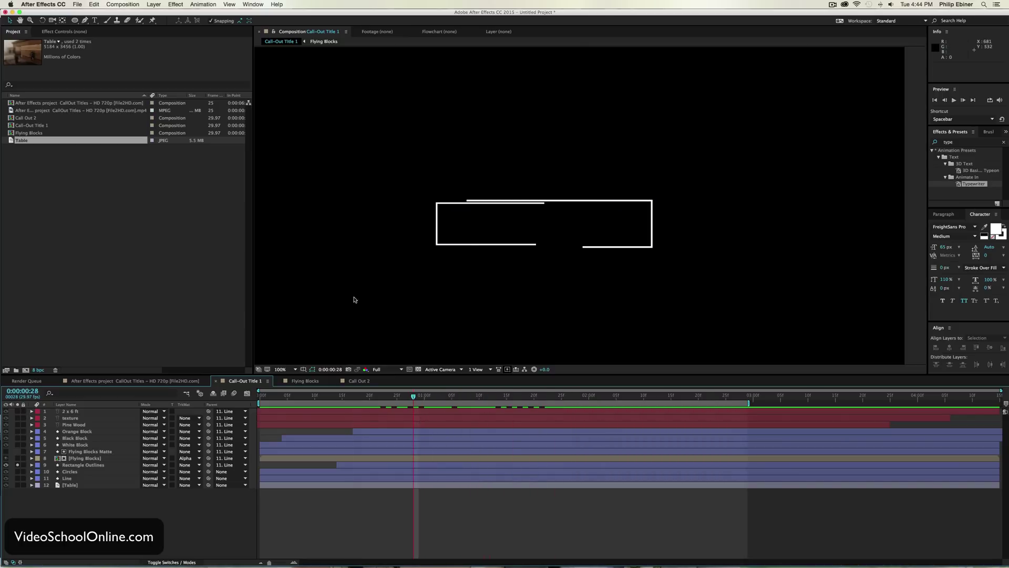
Step: Return to the Call Out 2 composition at 0:00:02:05 and set up the Rectangle tool with a 5 px stroke
click(357, 381)
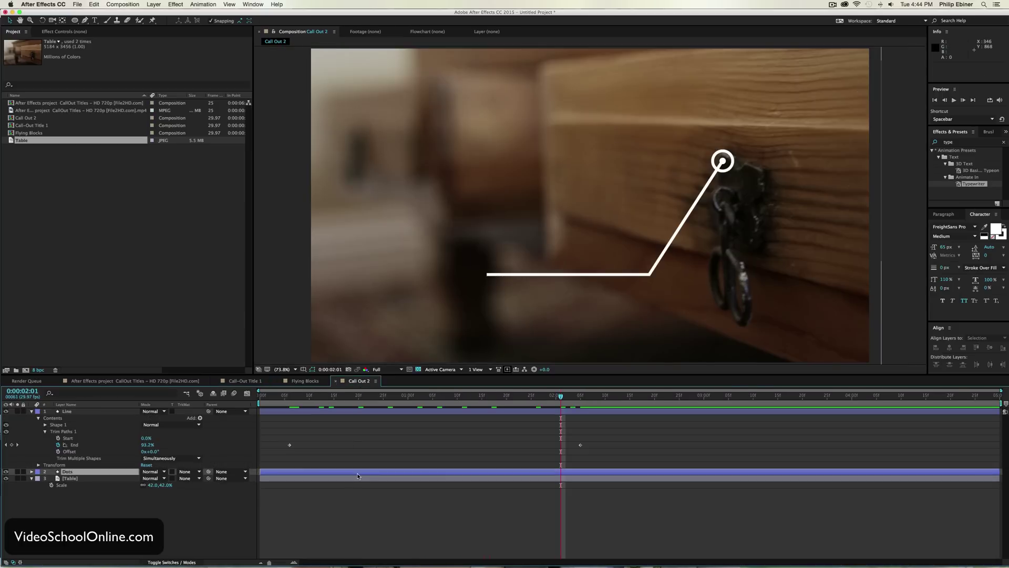
drag(330, 404, 582, 407)
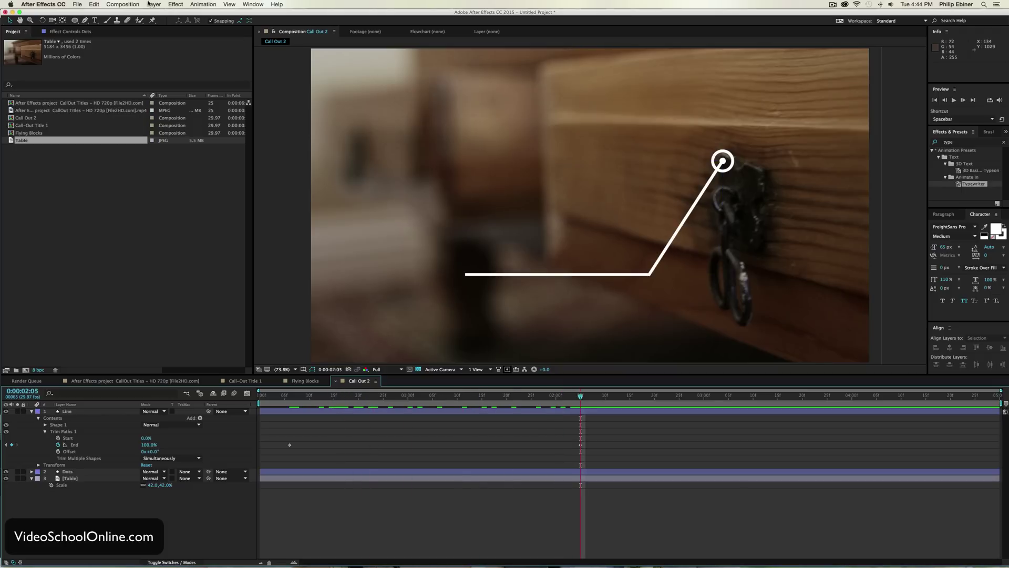
click(75, 21)
click(108, 22)
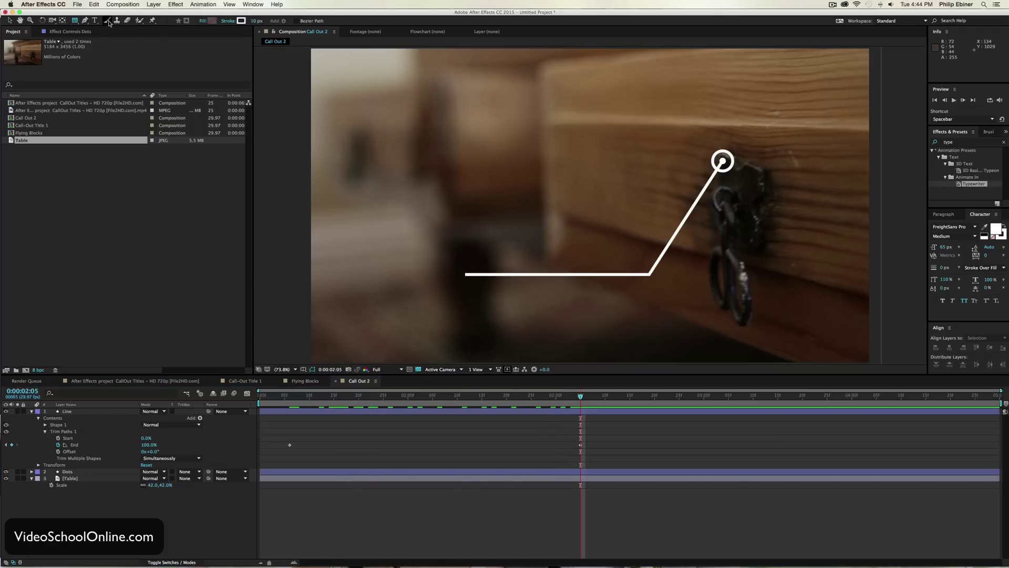
click(253, 20)
text(5)
key(Return)
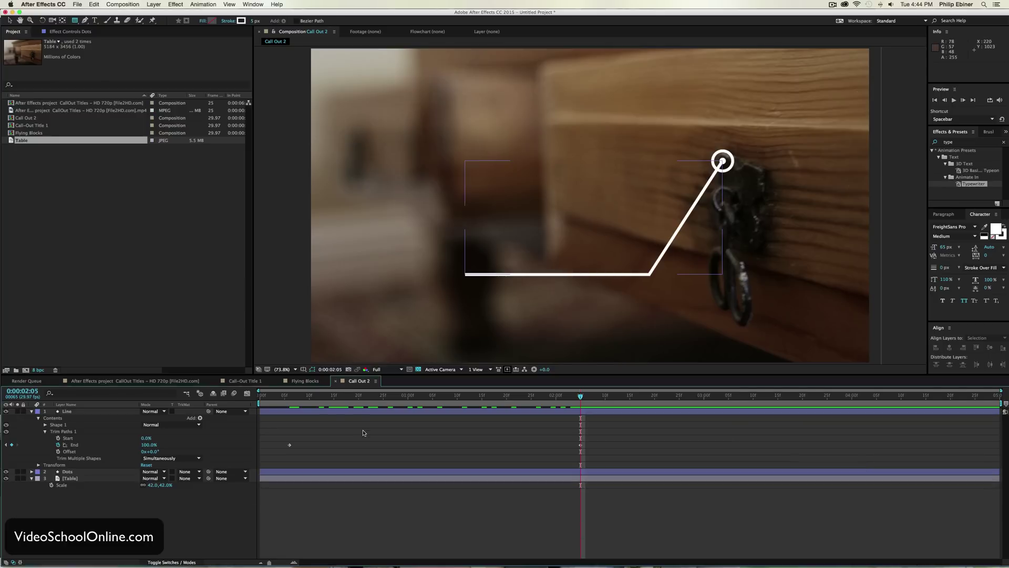
Step: Draw a rectangle outline about 620 by 178 px just above the line's horizontal segment and name its layer Rectangles
click(32, 411)
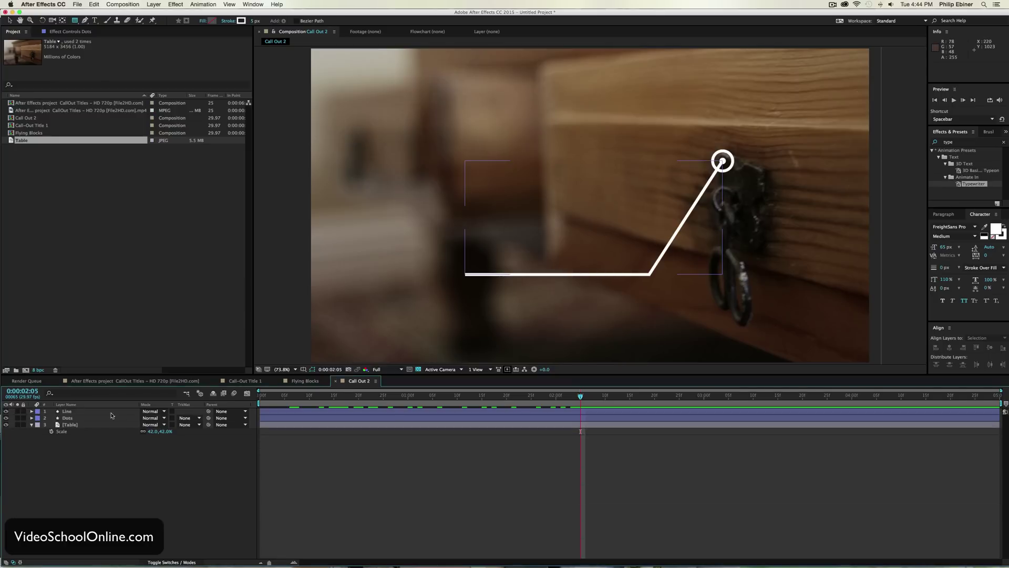
drag(466, 219, 647, 269)
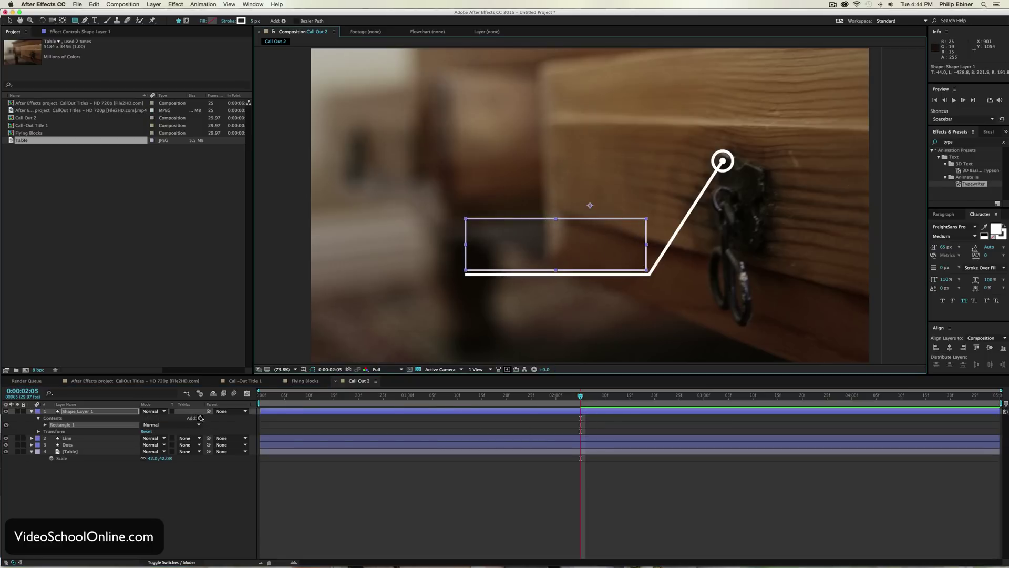
key(Return)
text(Rectangles)
key(Return)
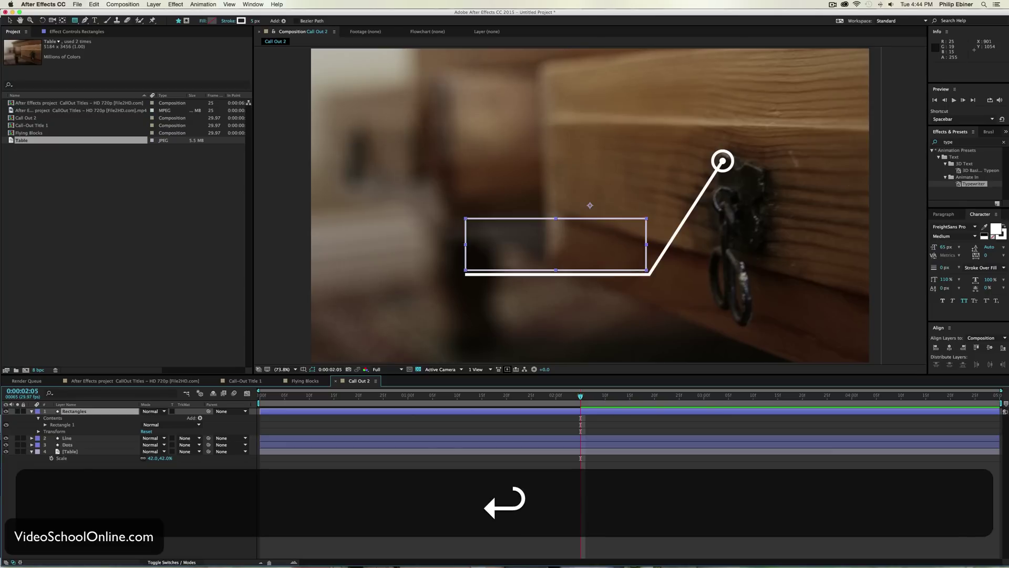
Step: Add Trim Paths to the Rectangles layer and reduce its End to 20%
click(200, 417)
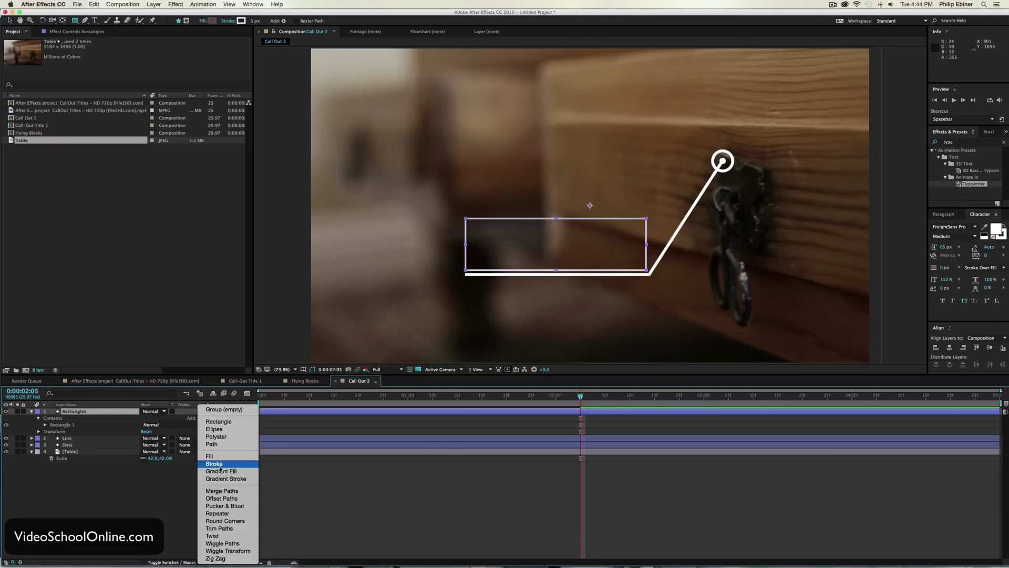
click(221, 529)
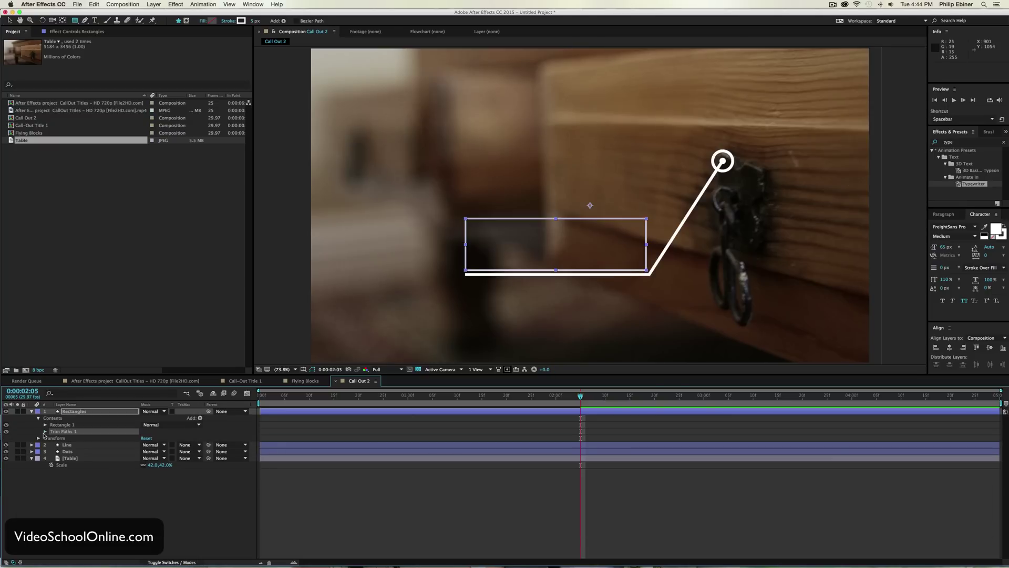
click(45, 431)
drag(149, 448, 124, 447)
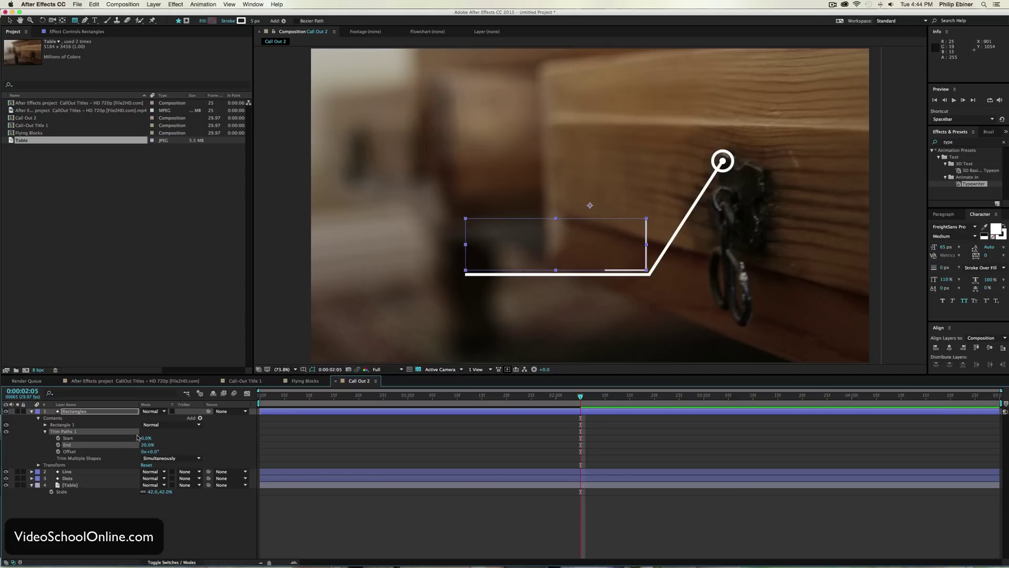
Step: Set the Rectangles layer's Trim Paths End to 8% and Offset to 160°, and keyframe Start, End and Offset at 0:00:00:17
drag(155, 455, 210, 451)
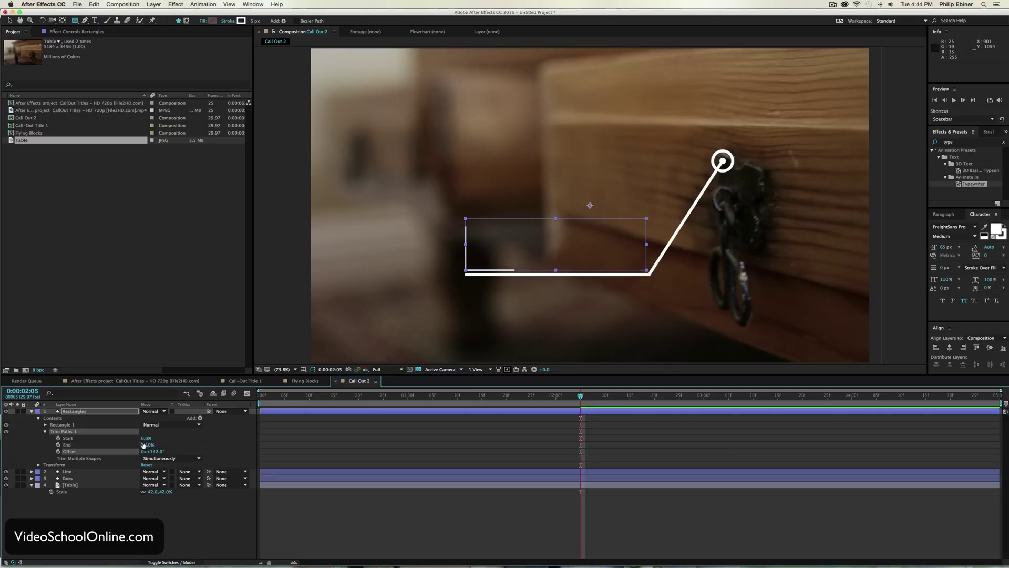
drag(143, 445, 167, 452)
drag(318, 397, 345, 398)
click(381, 426)
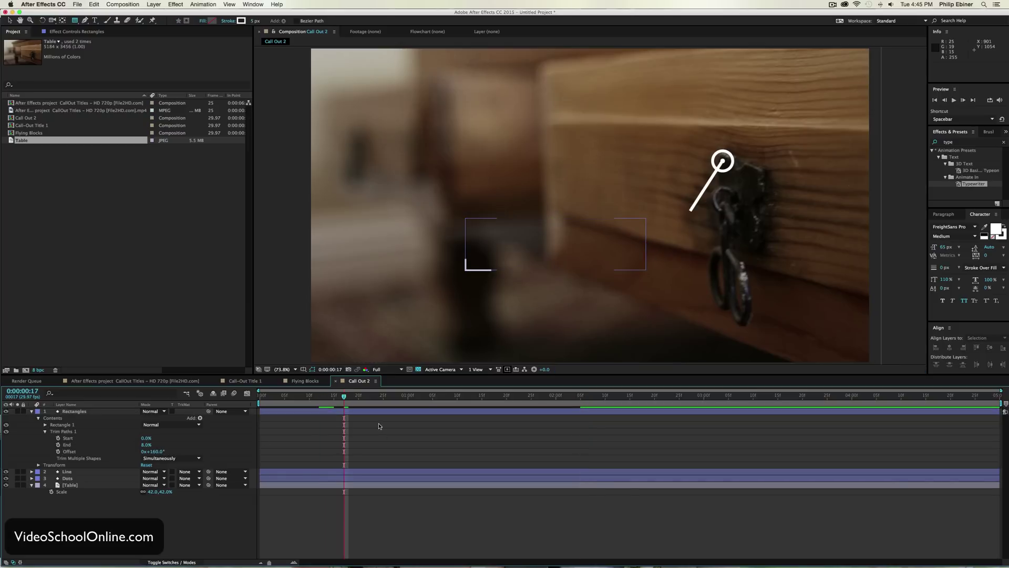
click(58, 438)
click(59, 444)
click(58, 451)
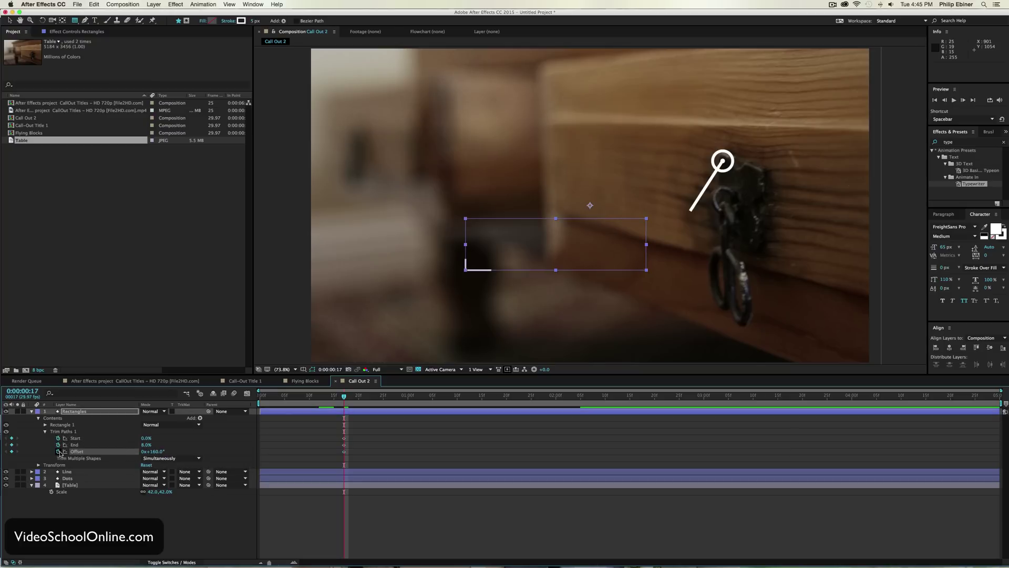
Step: Review the outline timing in the Call-Out Title 1 composition and play back Call Out 2 from 0:00:00:17
drag(346, 398, 430, 400)
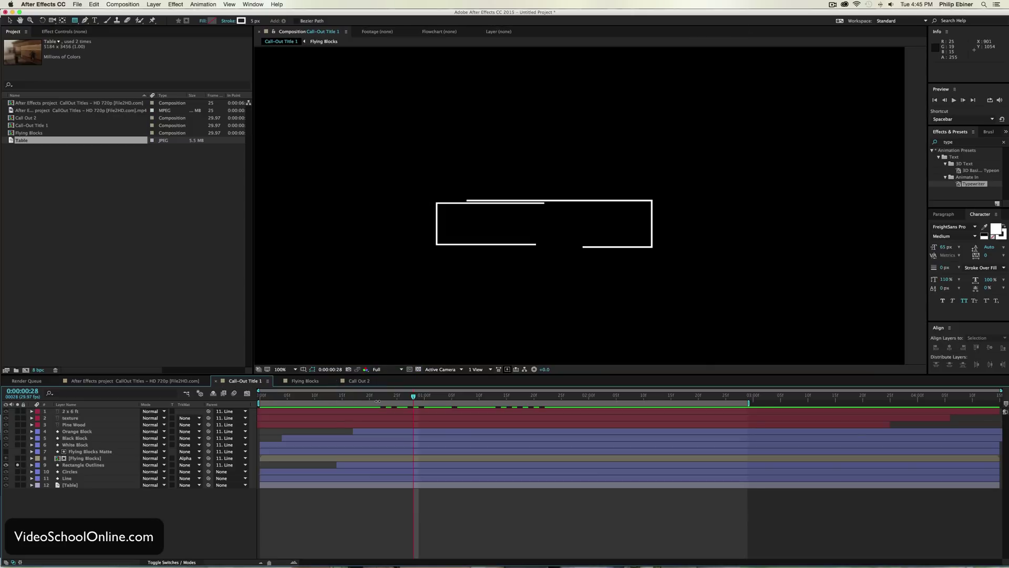
mouse_move(377, 401)
mouse_down()
mouse_move(404, 401)
mouse_move(379, 402)
mouse_up()
key(space)
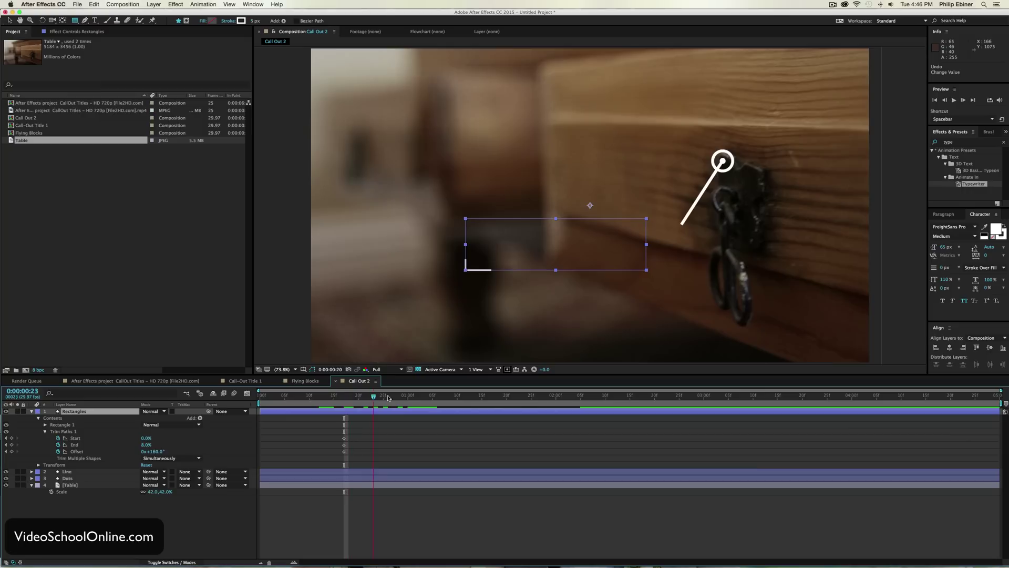
Step: Keyframe the Rectangles layer's Trim Paths End at 67% at 0:00:01:10
click(457, 398)
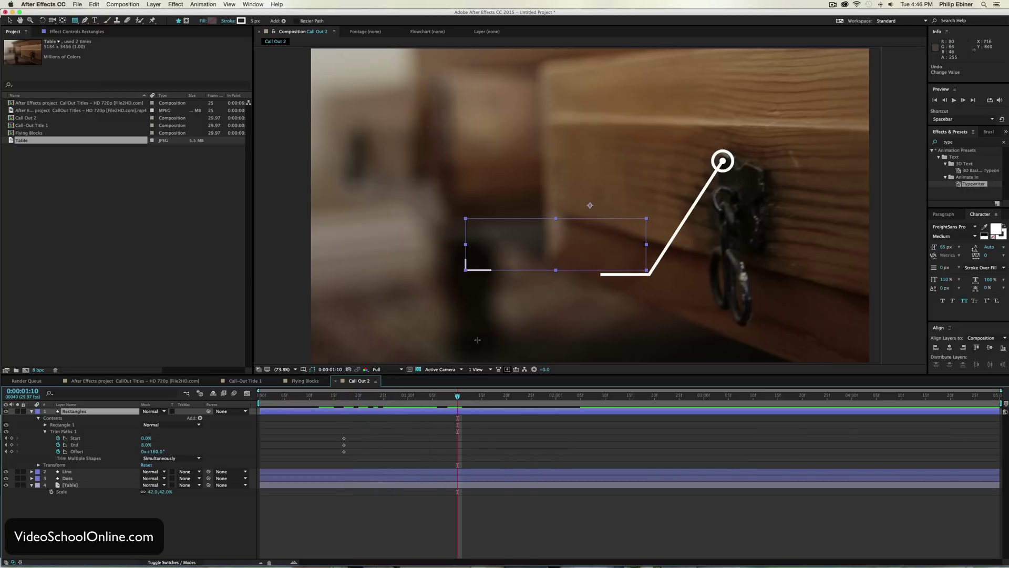
click(176, 452)
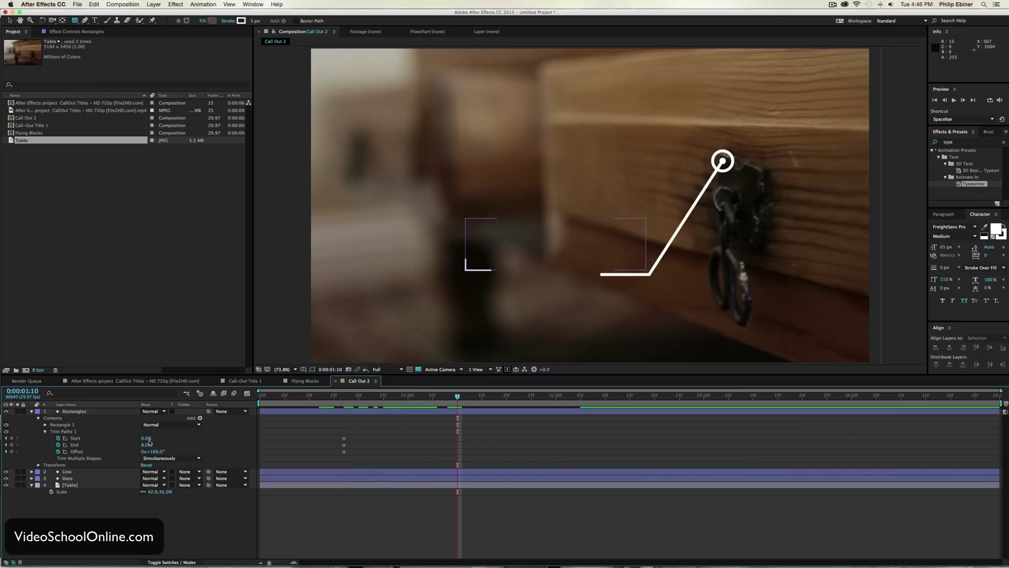
mouse_move(146, 445)
mouse_down()
mouse_move(194, 444)
mouse_move(177, 445)
mouse_up()
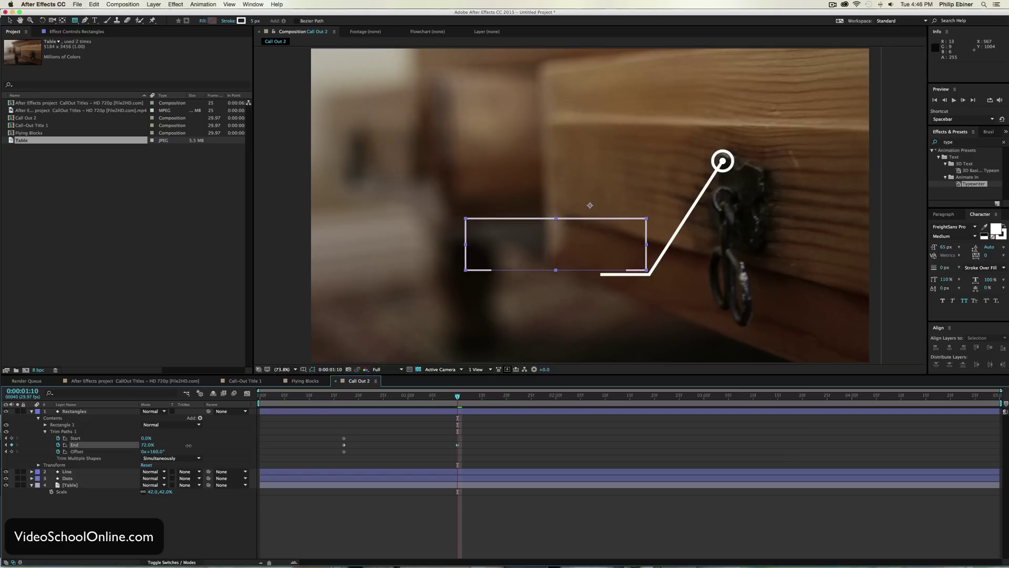
drag(186, 445, 187, 445)
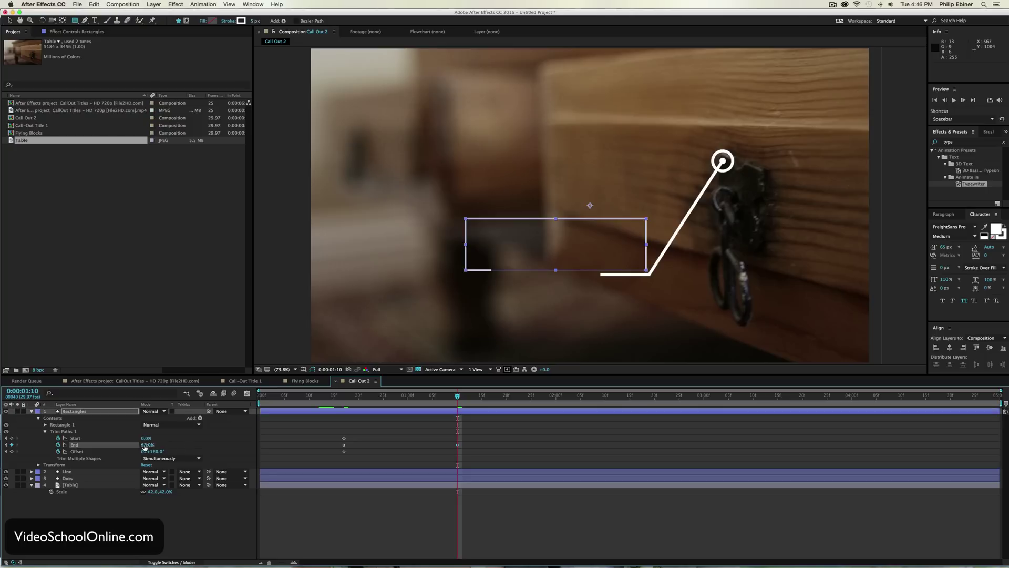
Step: Move the first Trim Paths Start keyframe to 0:00:00:28 and keyframe Start at 67% at 0:00:01:25
mouse_move(457, 394)
mouse_down()
mouse_move(388, 399)
mouse_move(398, 400)
mouse_up()
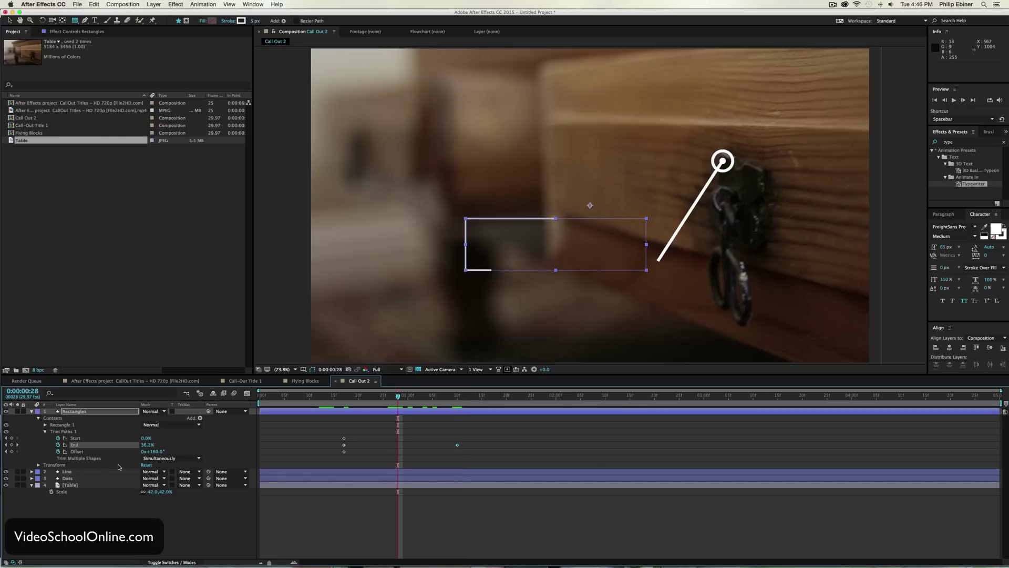
drag(340, 438, 400, 440)
drag(415, 399, 532, 402)
drag(147, 439, 177, 438)
click(148, 438)
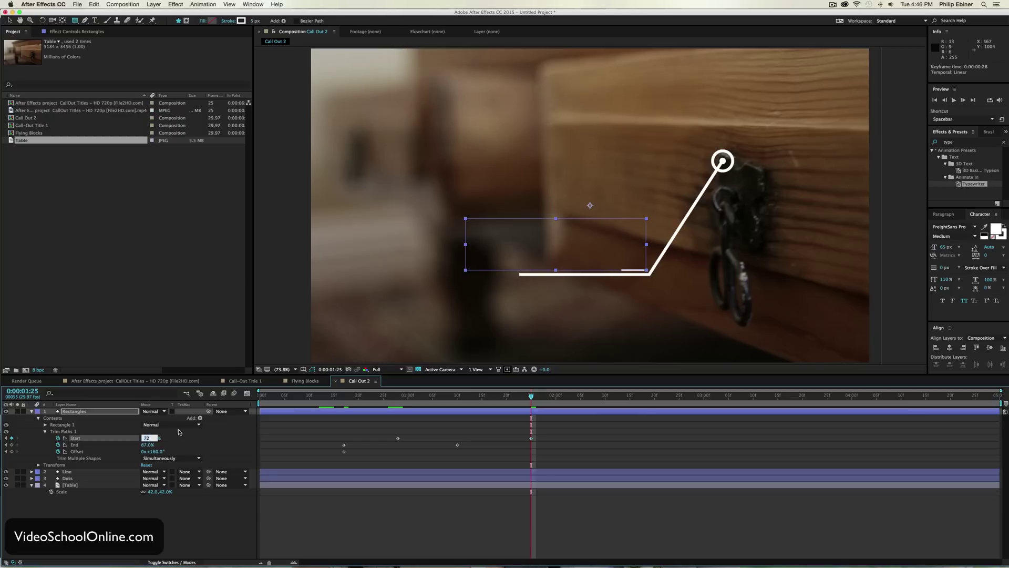
text(67)
key(Return)
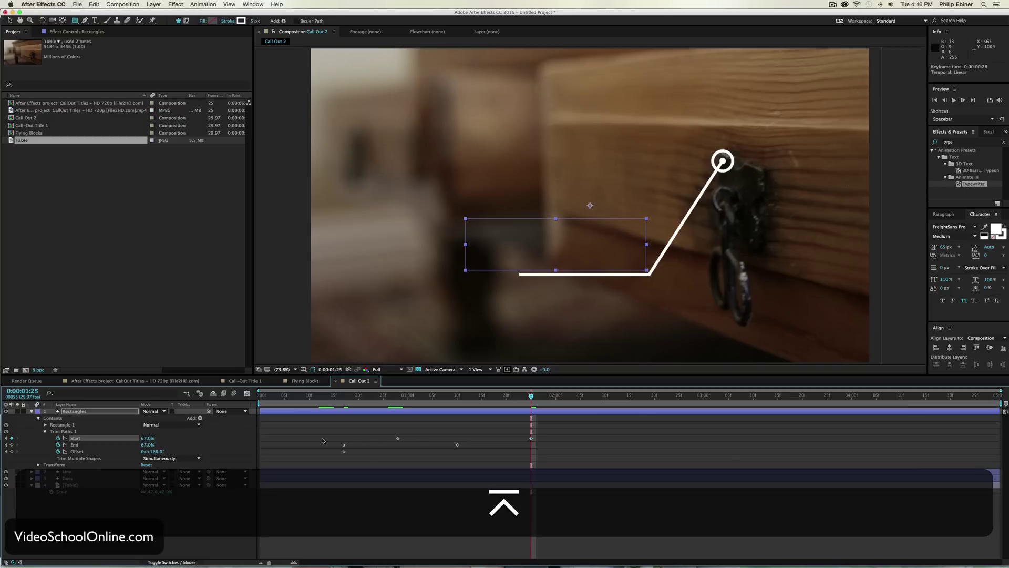
mouse_move(357, 398)
mouse_down()
mouse_move(560, 405)
mouse_move(459, 442)
mouse_up()
click(451, 413)
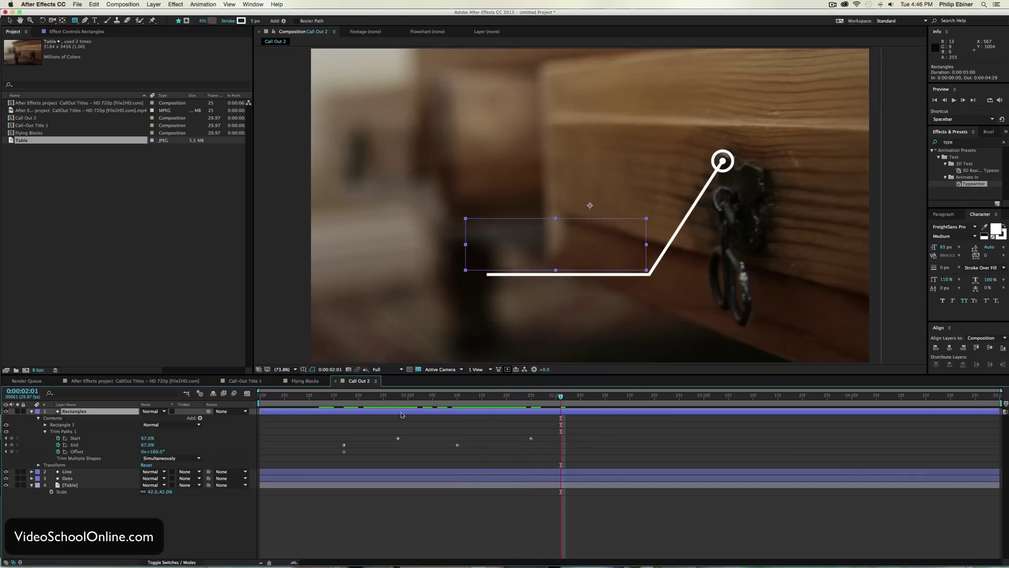
Step: Move Trim Paths 1 into the Rectangle 1 group and duplicate that group
click(66, 425)
drag(62, 432, 62, 425)
click(61, 426)
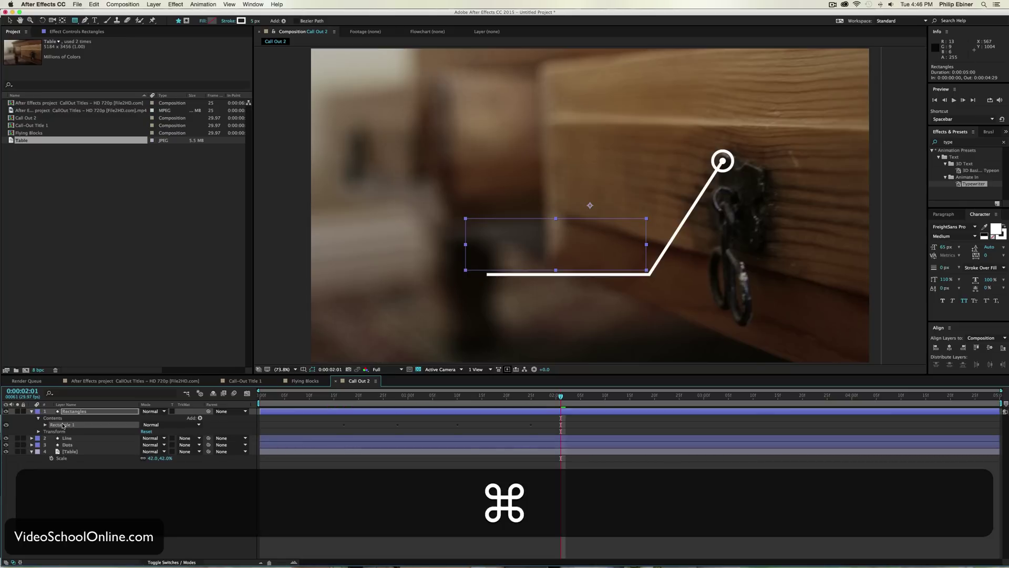
key(super+d)
Step: Delete all Trim Paths keyframes of the duplicated rectangle, Rectangle 2, with the current time at 0:00:00:17
click(46, 425)
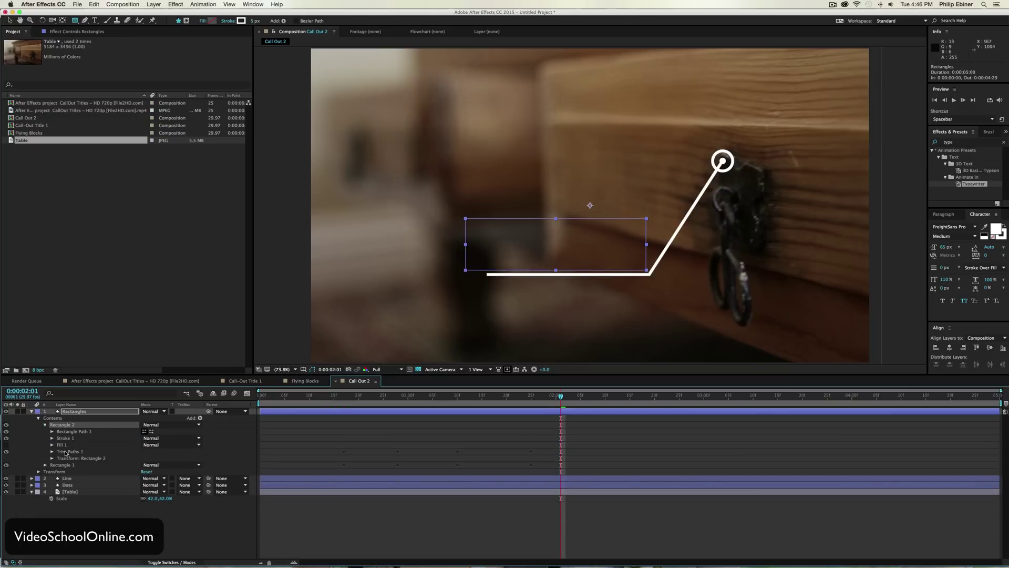
click(51, 451)
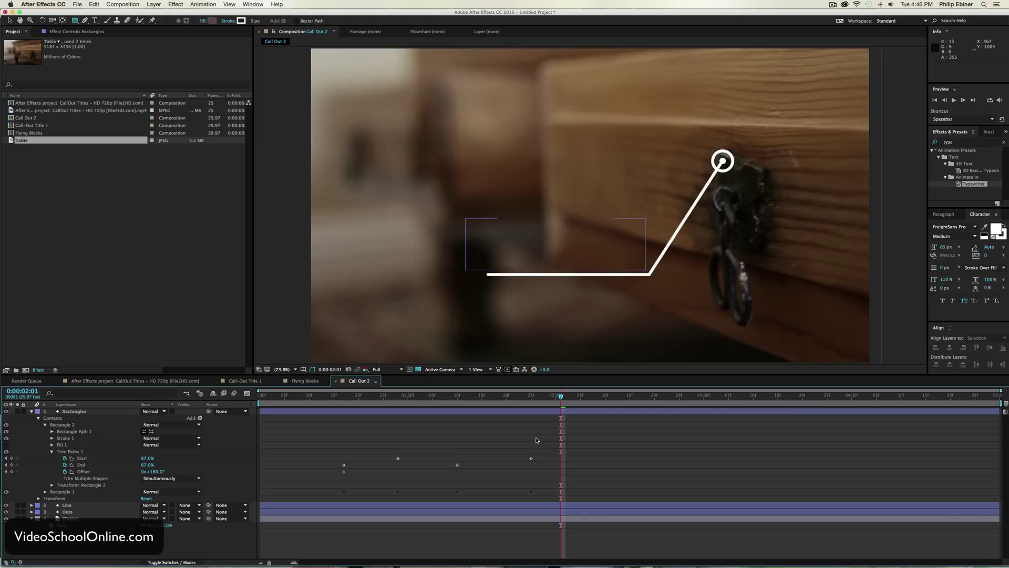
drag(537, 440, 364, 498)
key(BackSpace)
click(348, 399)
drag(348, 399, 344, 399)
drag(359, 457, 335, 475)
key(BackSpace)
click(331, 452)
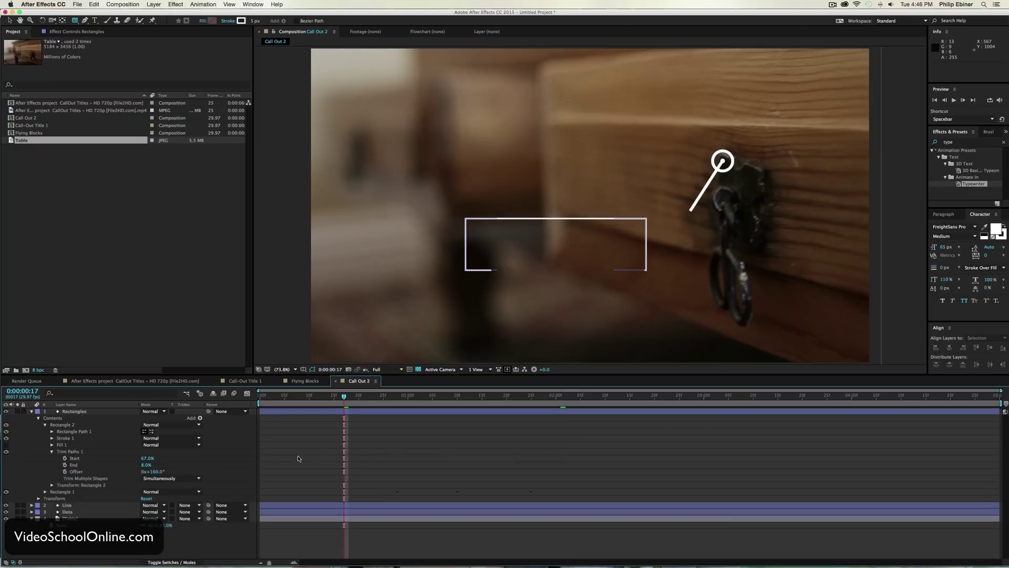
Step: Set Rectangle 2's Trim Paths Start to 40%, End to 26% and Offset to 285°, and keyframe all three at 0:00:00:17
mouse_move(148, 458)
mouse_down()
mouse_move(156, 474)
mouse_move(136, 460)
mouse_move(194, 471)
mouse_move(138, 465)
mouse_move(149, 464)
mouse_up()
key(super+z)
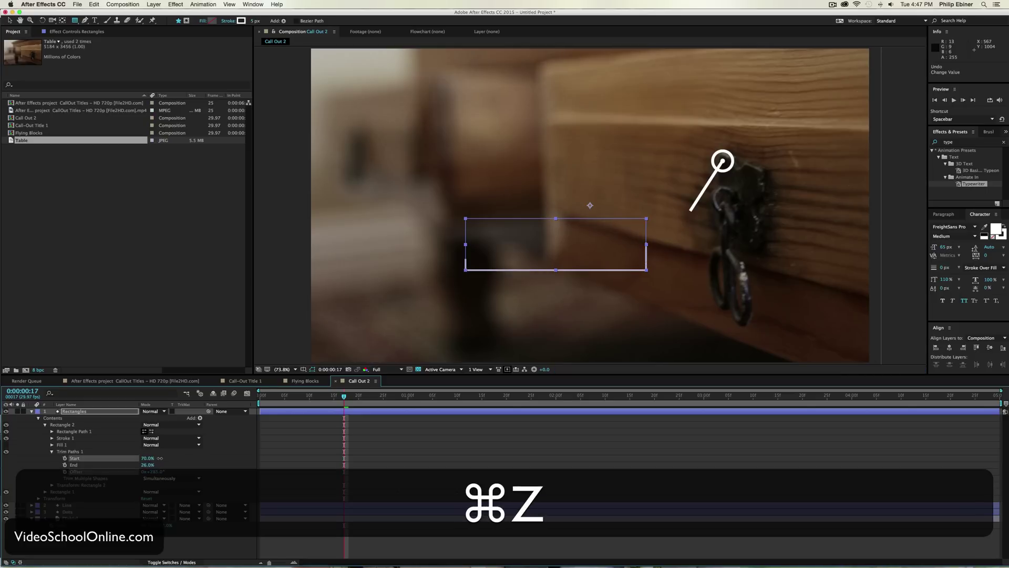
drag(152, 460, 132, 459)
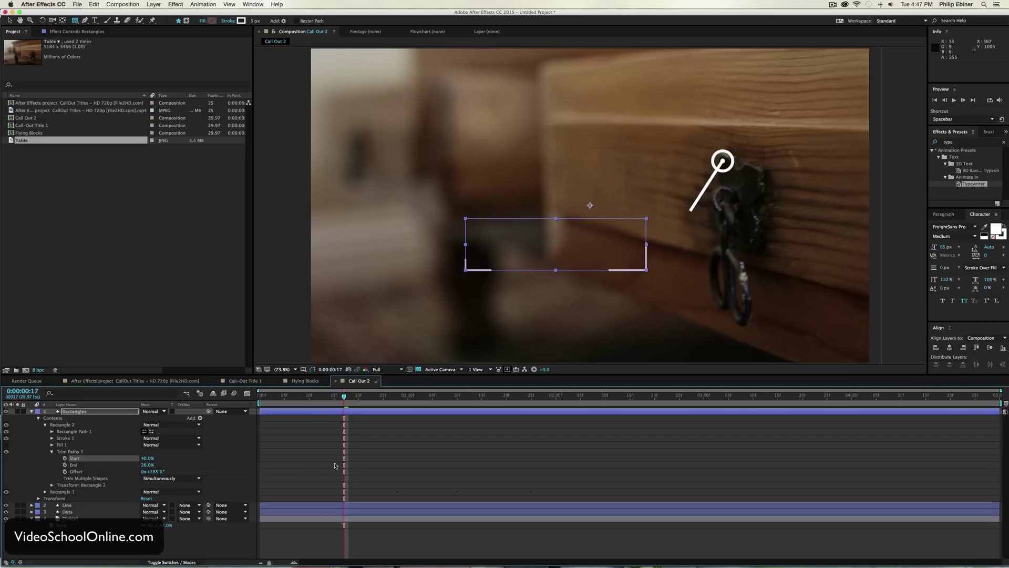
click(309, 462)
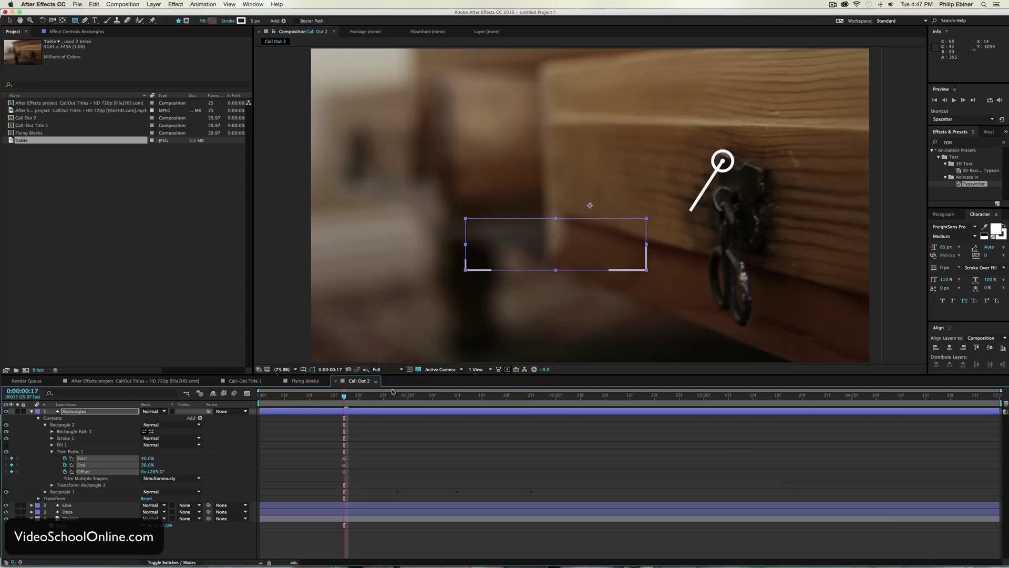
Step: Keyframe Rectangle 2's Trim Paths Start at 85% at 0:00:01:07
drag(403, 397, 444, 397)
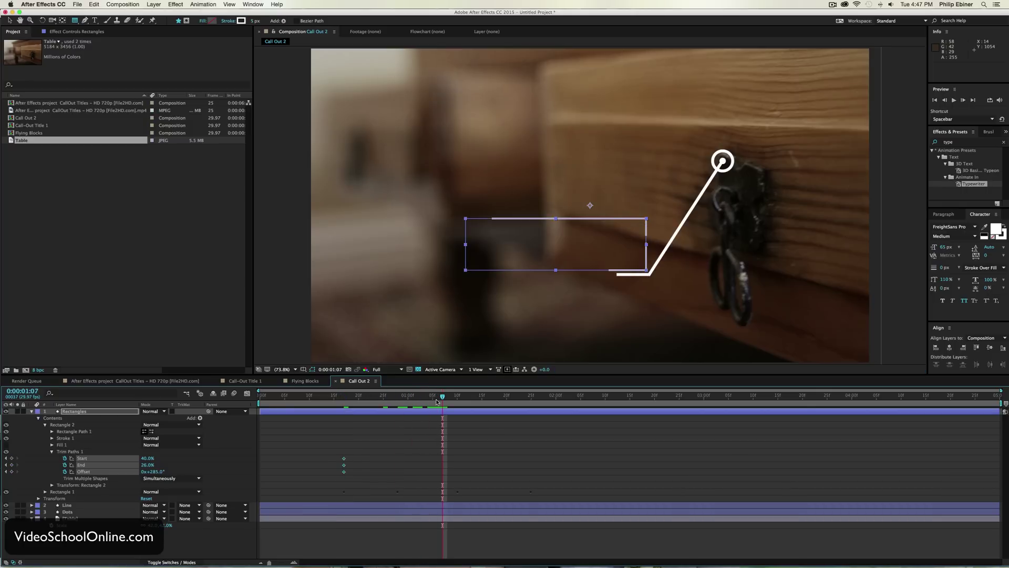
click(187, 459)
drag(145, 459, 160, 460)
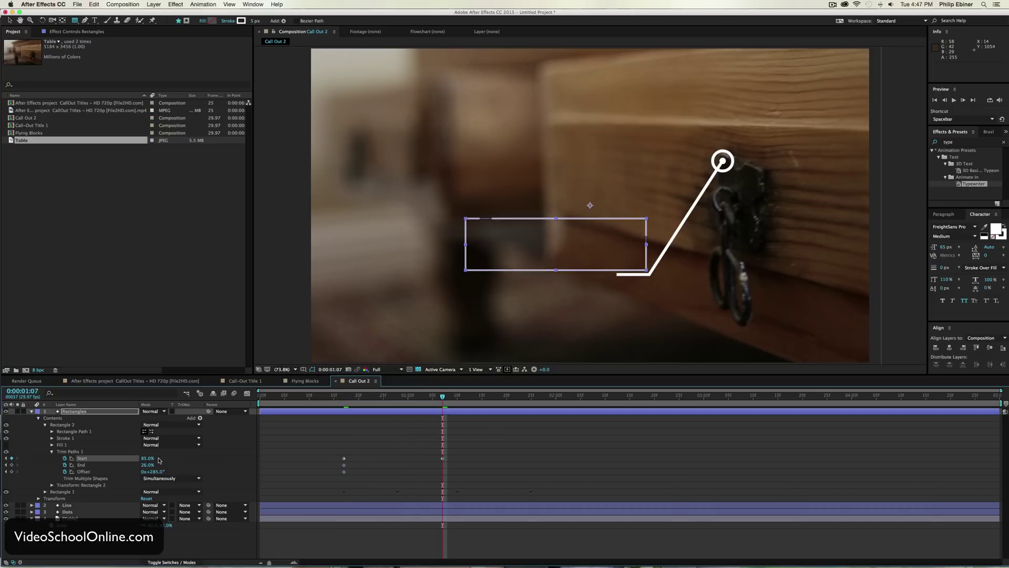
Step: Scale Rectangle 2 to 97% by 89% in its group transform so it sits inside the outer outline
click(52, 485)
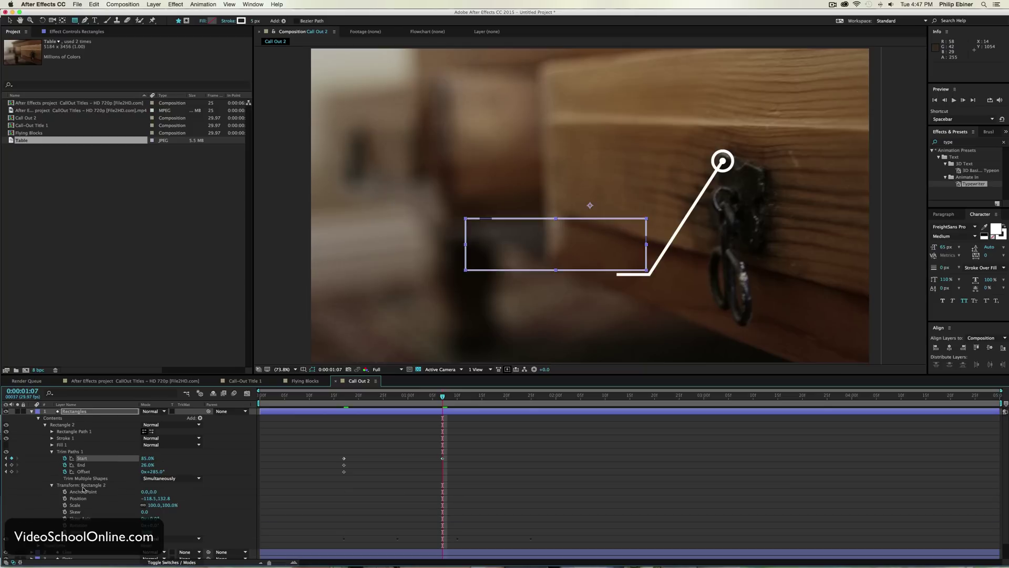
drag(166, 505, 156, 504)
click(490, 487)
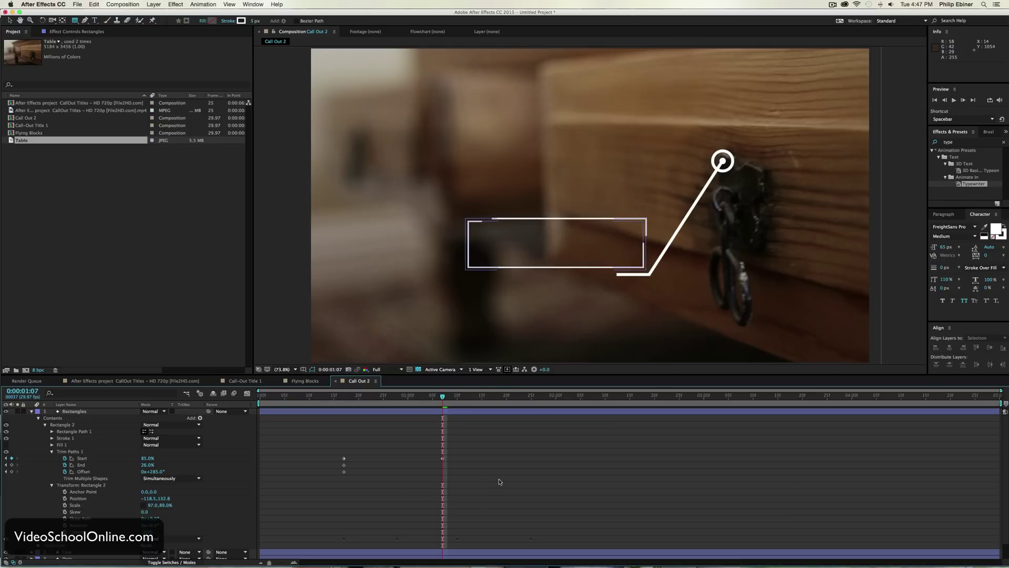
Step: Keyframe Rectangle 2's Trim Paths Offset at 1x+149° and move that keyframe to about 0:00:01:17
click(433, 413)
mouse_move(408, 403)
mouse_down()
mouse_move(360, 403)
mouse_move(465, 407)
mouse_move(444, 407)
mouse_up()
drag(157, 473, 306, 472)
drag(442, 472, 488, 472)
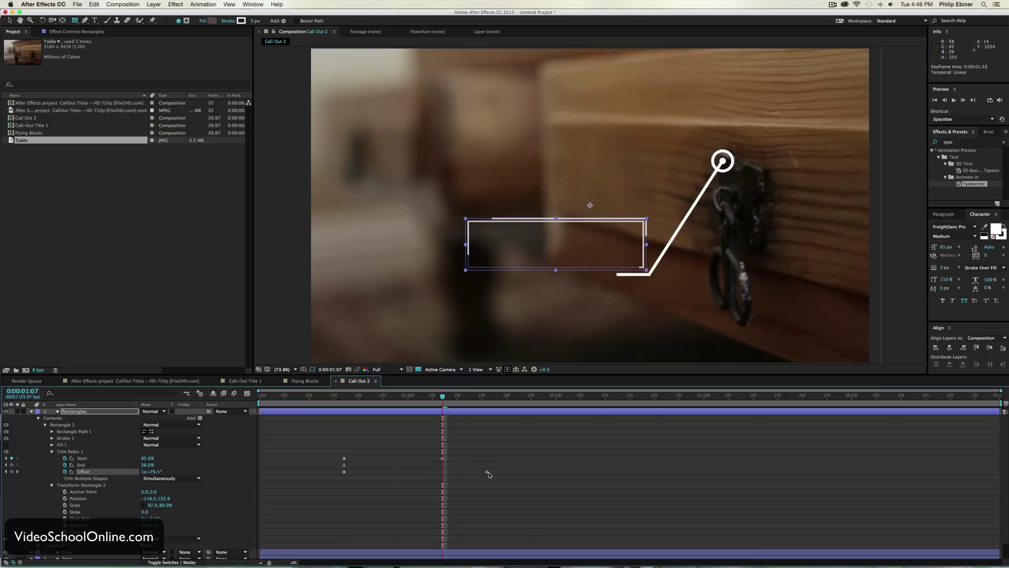
Step: Keyframe Rectangle 2's Trim Paths End at 85% at 0:00:01:22
drag(353, 396, 517, 406)
drag(153, 466, 163, 465)
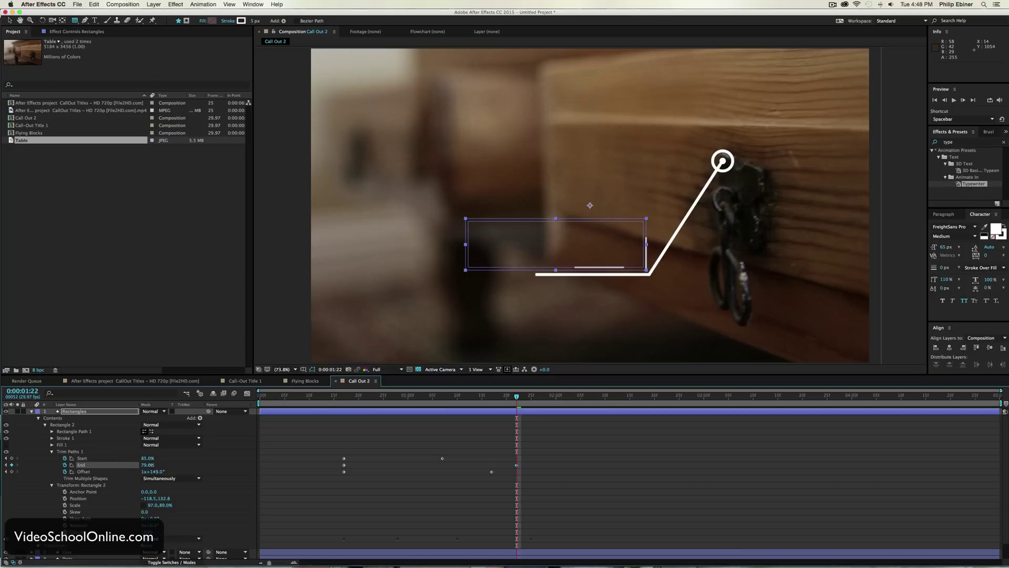
click(150, 465)
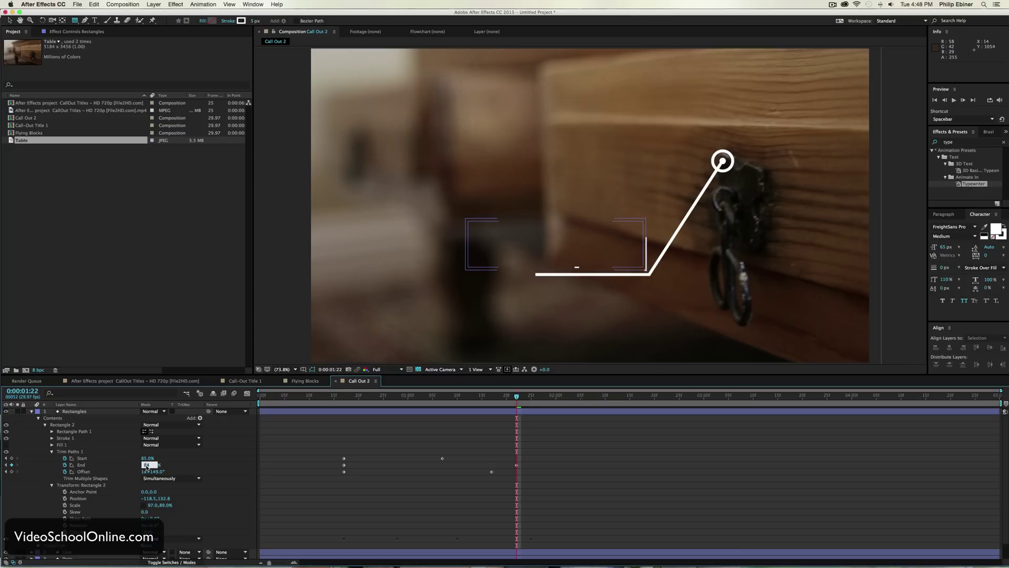
text(85)
key(Return)
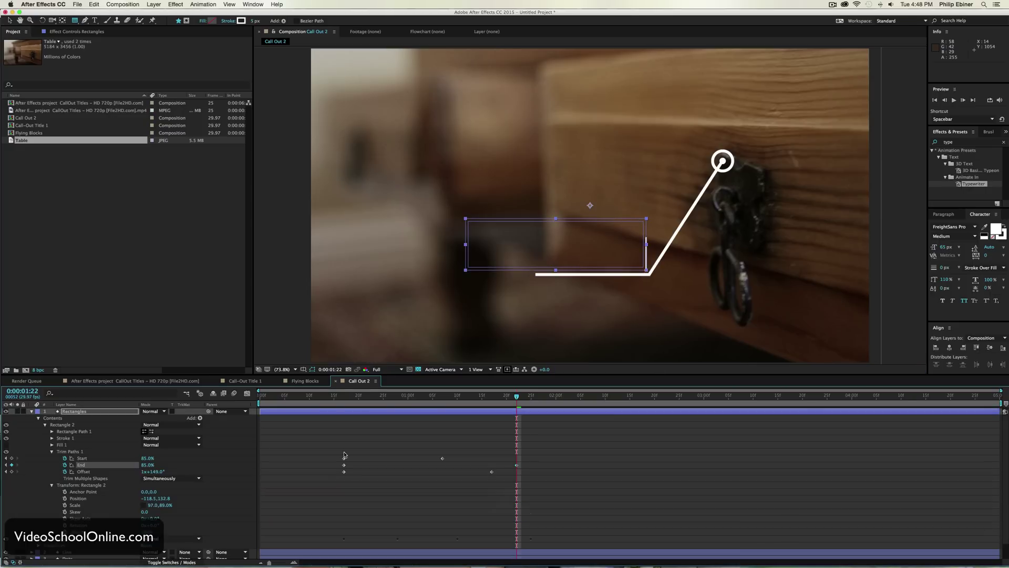
Step: Move Rectangle 2's first Trim Paths End keyframe to 0:00:01:04 and preview the outline animation
drag(344, 468, 383, 468)
drag(347, 395, 464, 399)
key(space)
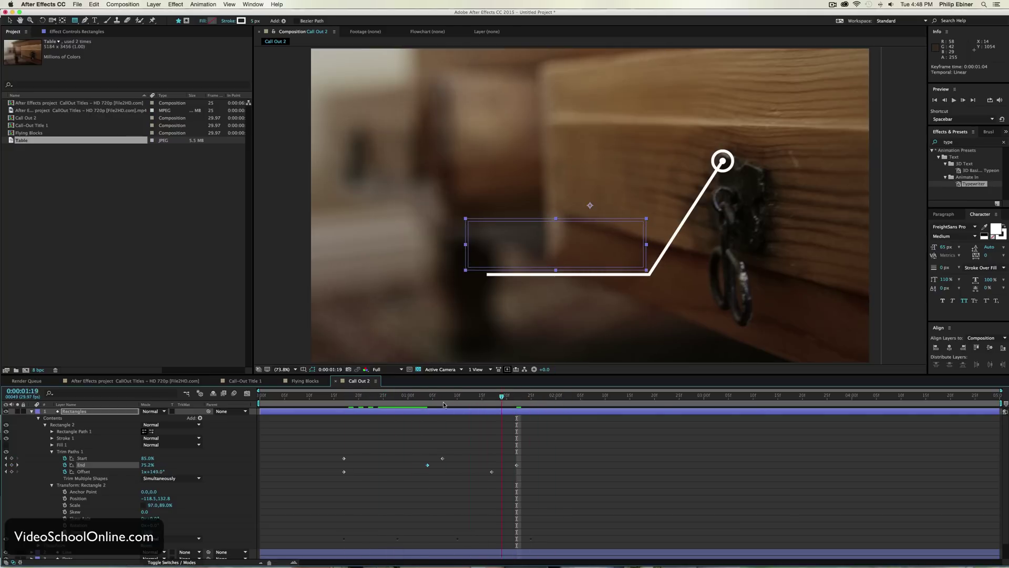
click(398, 420)
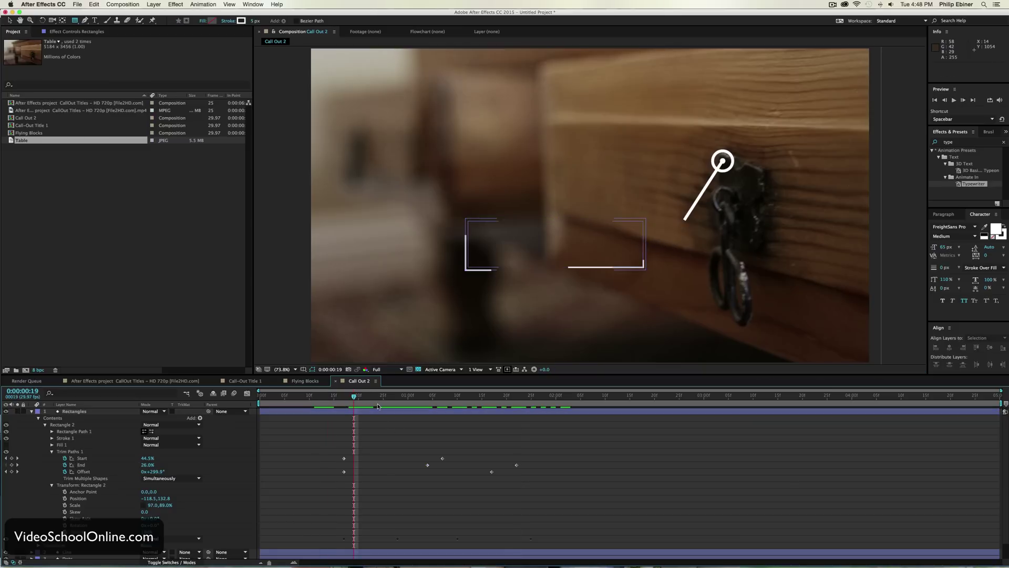
Step: Unsolo Rectangle Outlines in the Call-Out Title 1 composition and review its full animation from 0:00:00:18 before returning to Call Out 2
click(245, 381)
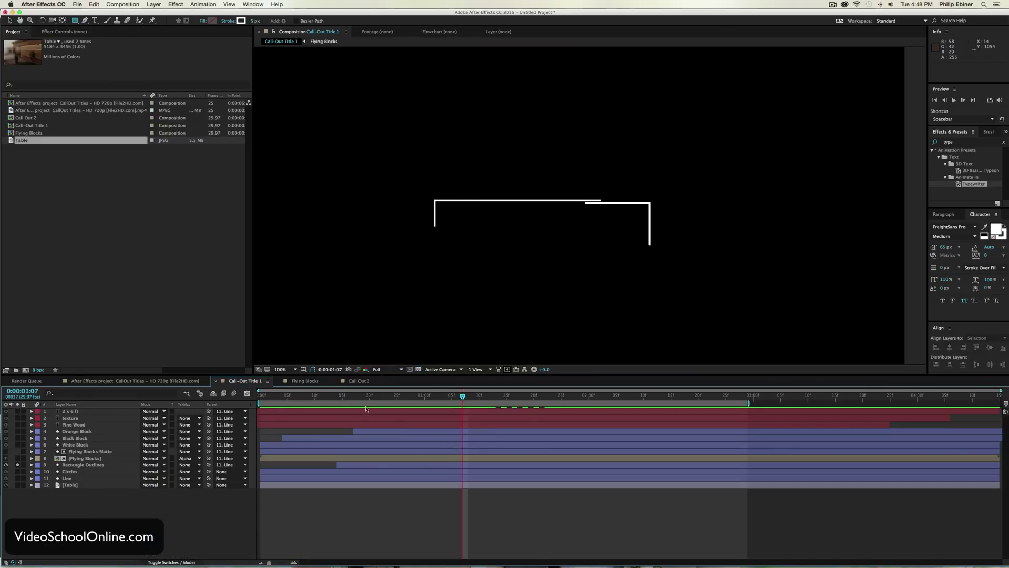
click(18, 466)
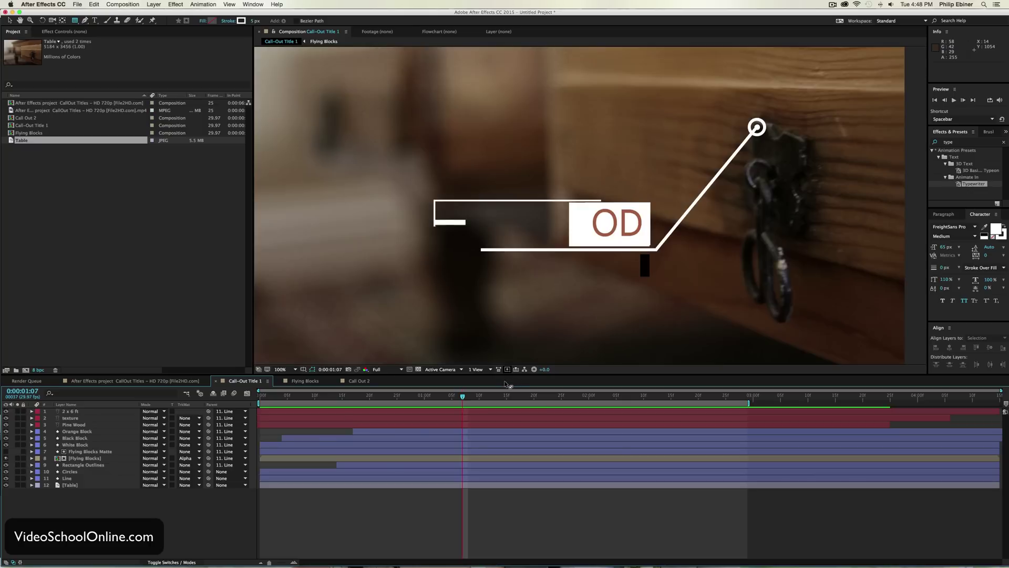
drag(462, 397, 358, 397)
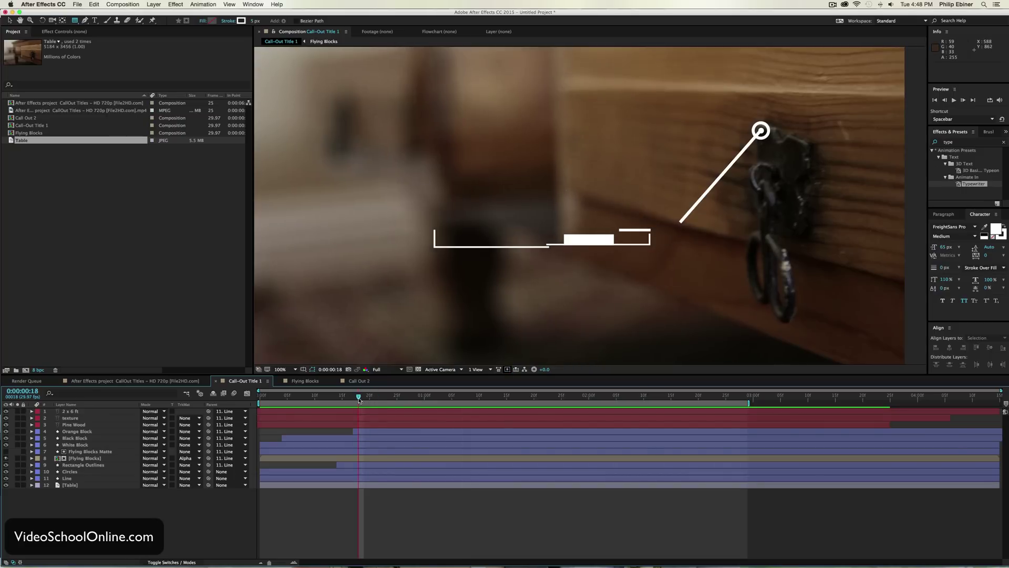
key(space)
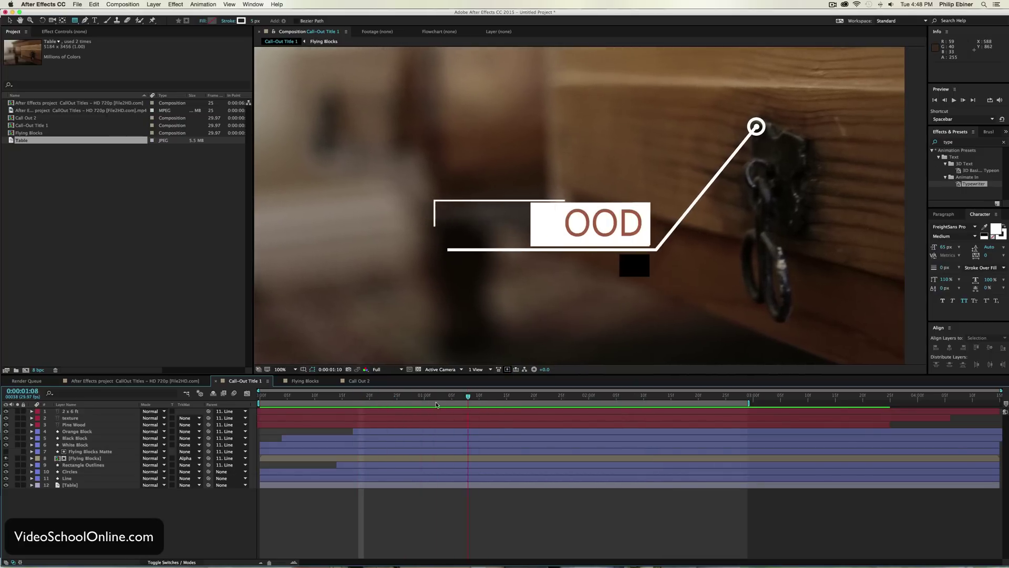
drag(444, 402, 368, 399)
click(368, 380)
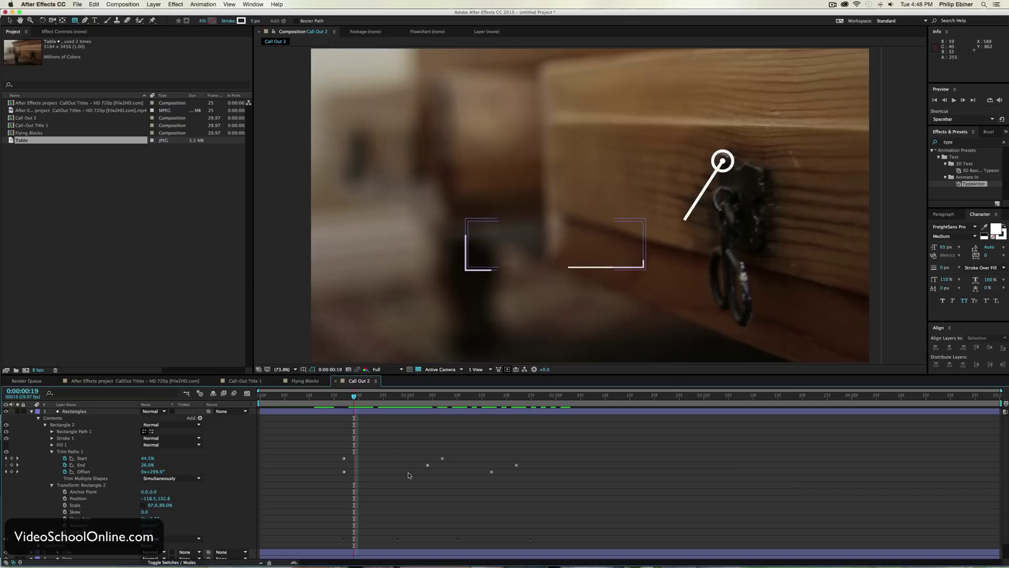
Step: With no layer selected at 0:00:01:07, set new shapes to a solid white fill and a 0 px stroke
click(32, 412)
click(438, 455)
drag(407, 397, 441, 399)
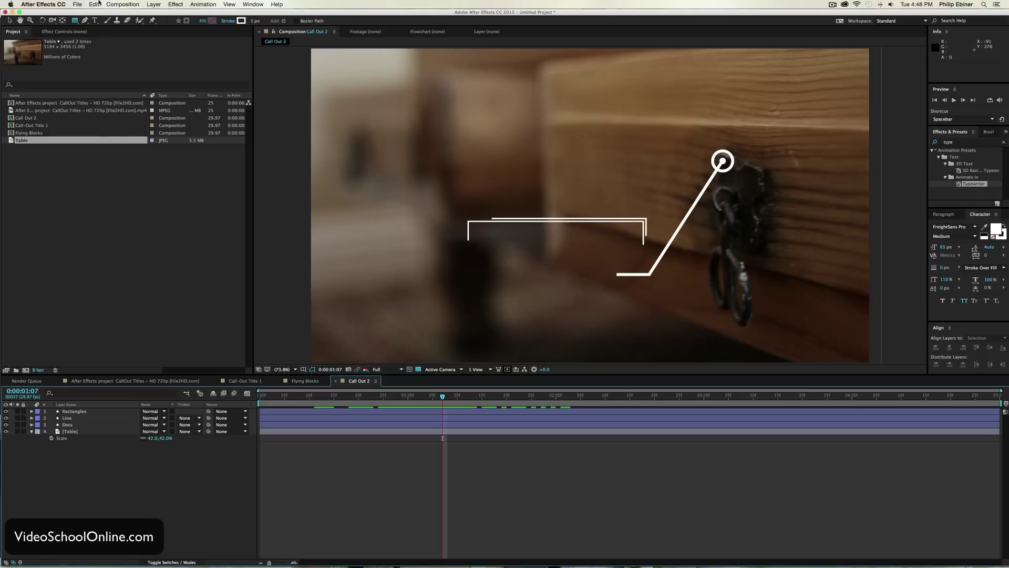
click(204, 21)
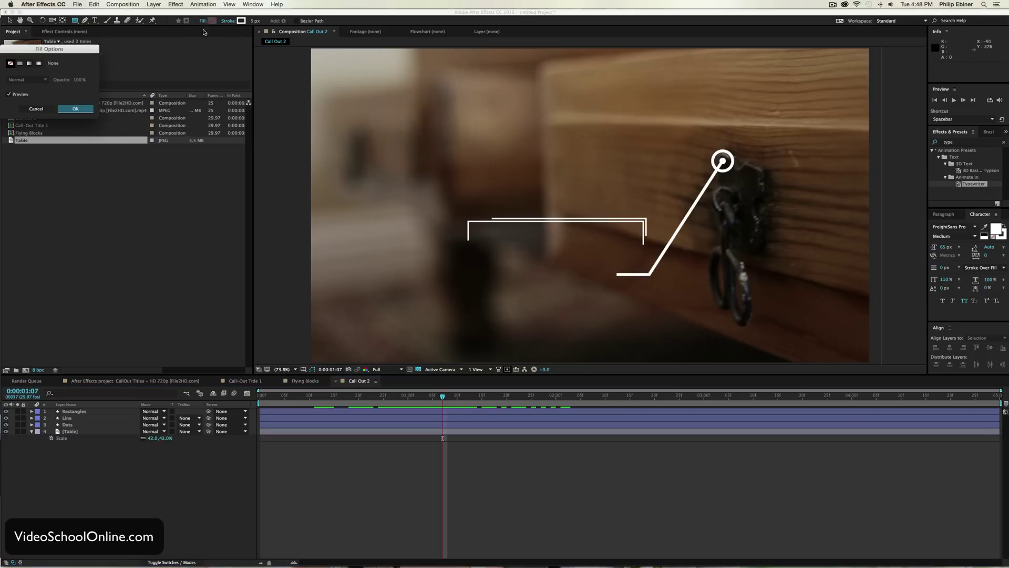
click(20, 63)
key(Return)
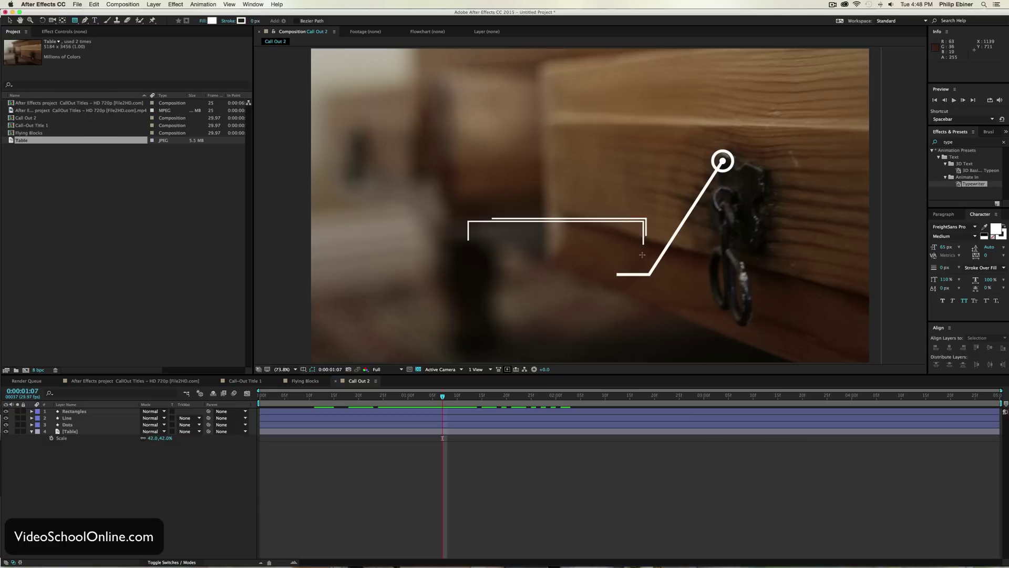
Step: Draw a thick block, a long thin line and a short bar in white beside the outline's inner right end, each on its own shape layer
mouse_move(645, 249)
mouse_down()
mouse_move(590, 267)
mouse_move(598, 266)
mouse_up()
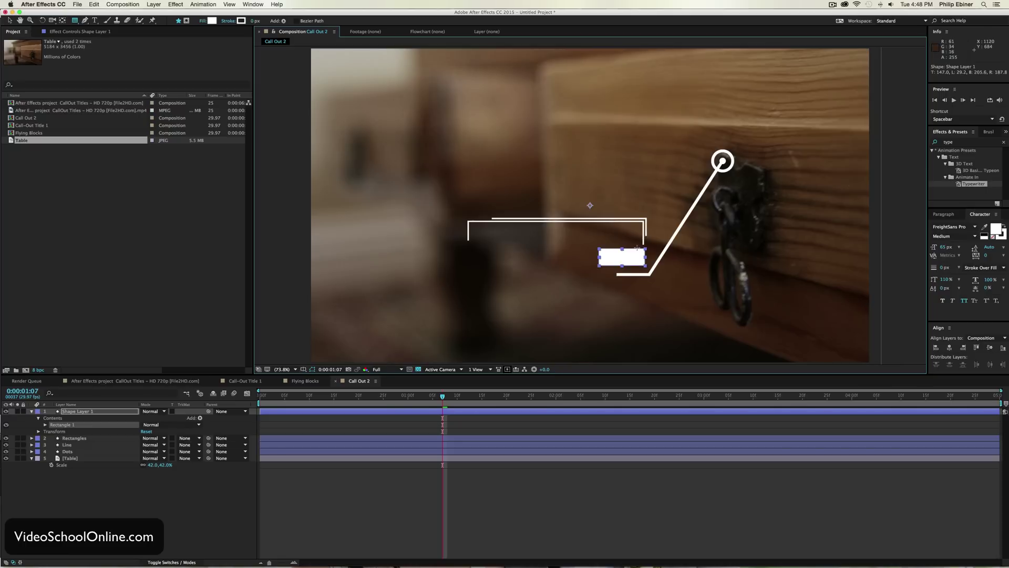
click(503, 424)
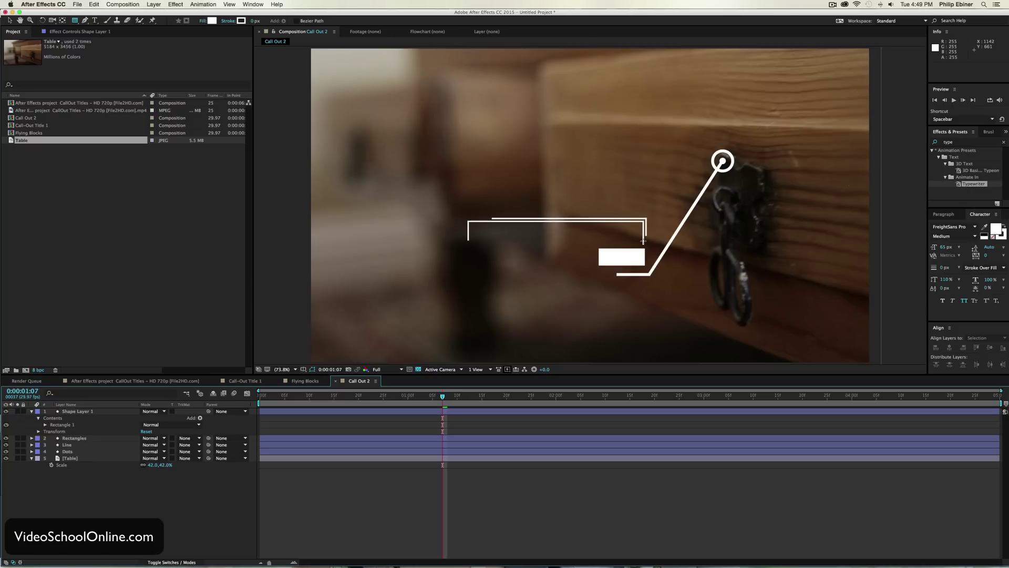
drag(641, 242, 579, 243)
click(482, 431)
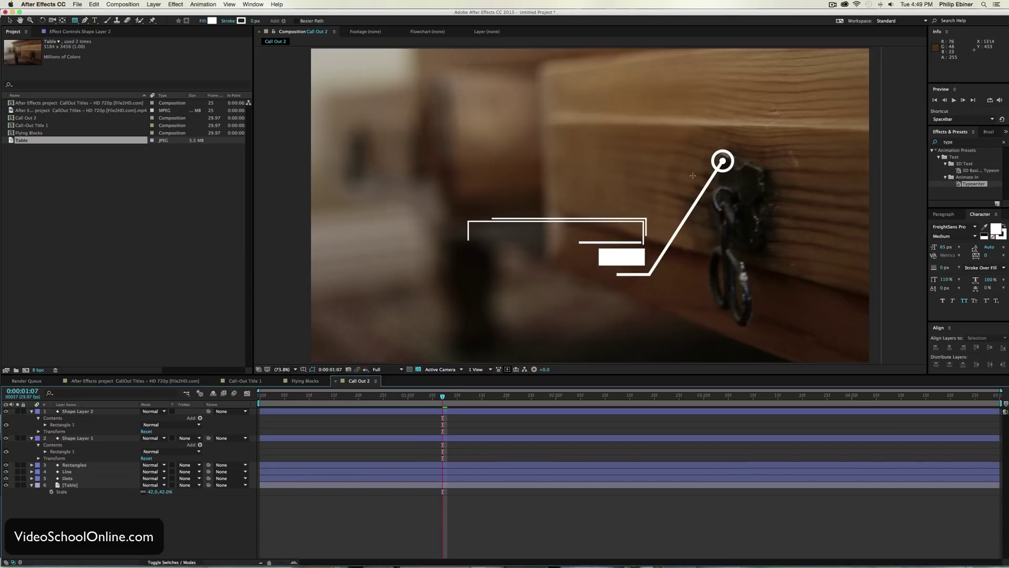
drag(637, 233, 605, 238)
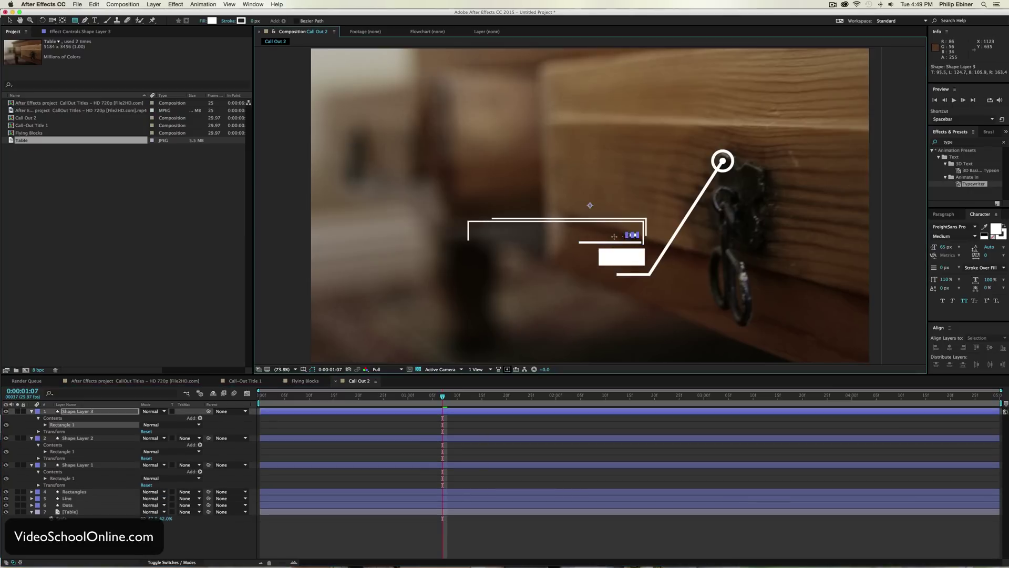
click(547, 423)
Step: Draw a small white square above the bars on its own shape layer and nudge it up 30 px
drag(634, 224, 628, 232)
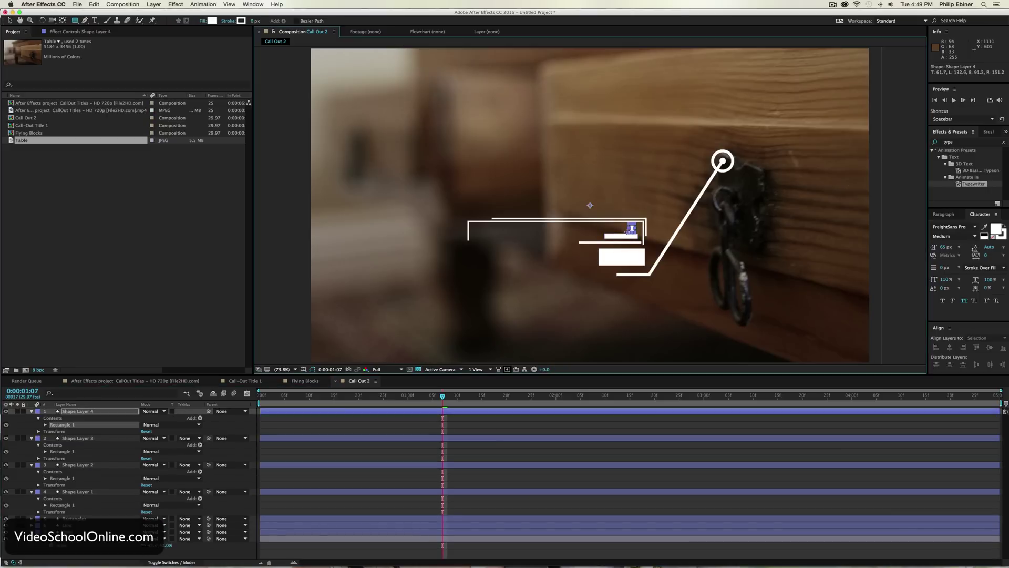
key(shift+Up)
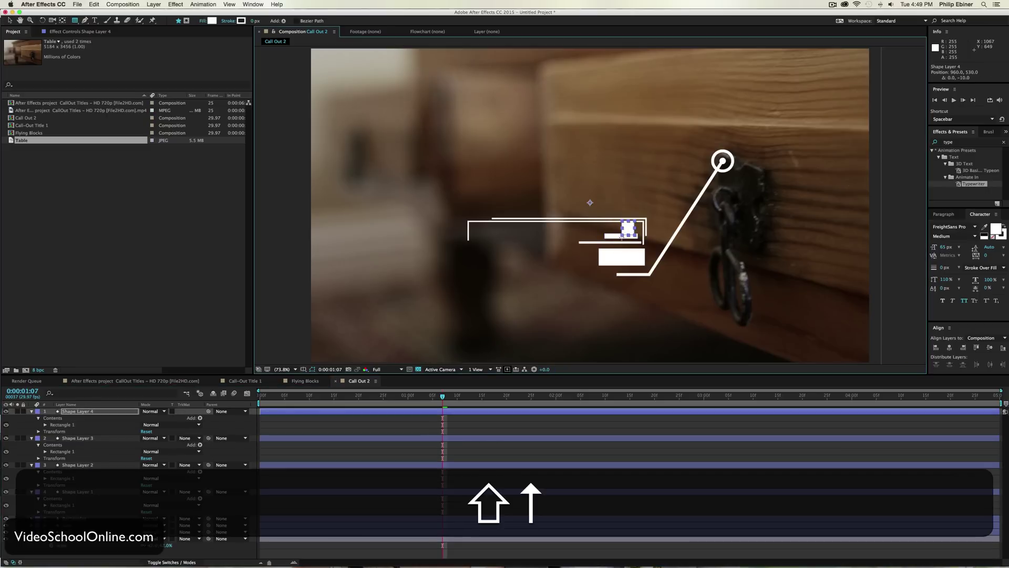
key(shift+Up)
key(shift+Up)
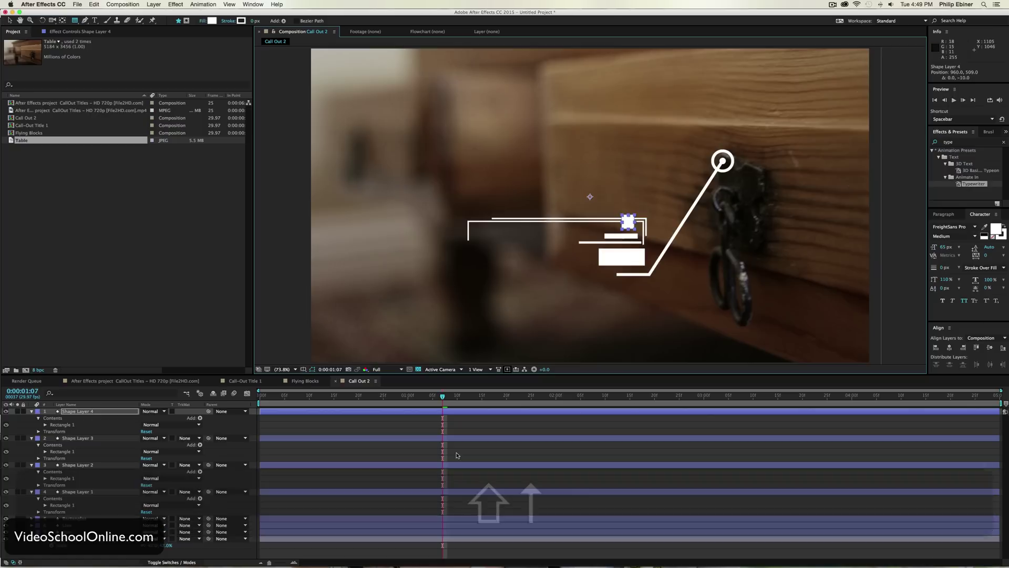
click(439, 439)
Step: Keyframe Position on all four new shape layers at 0:00:01:07 with the shapes moved past the line to X 1250
click(450, 412)
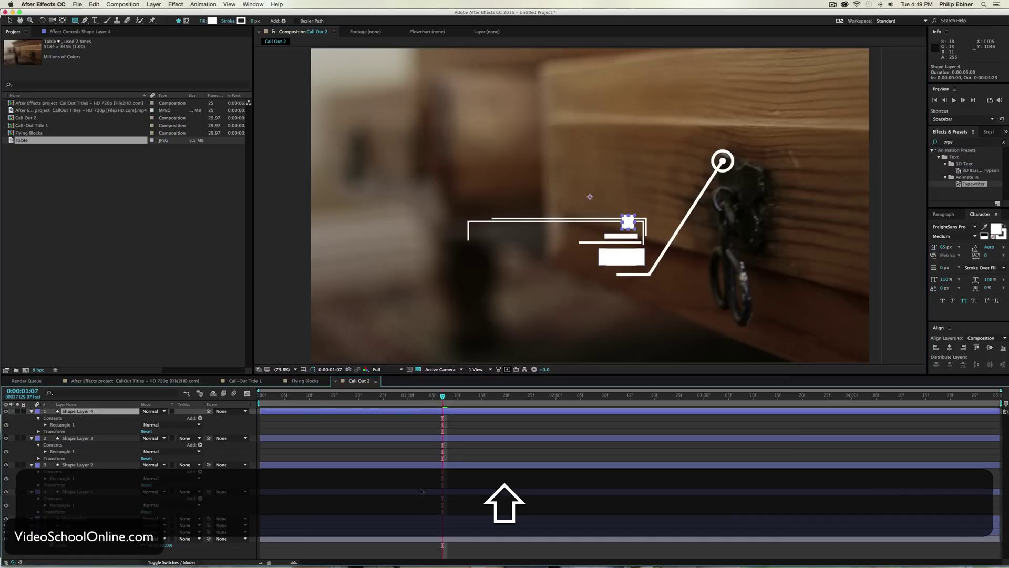
shift+click(421, 492)
key(p)
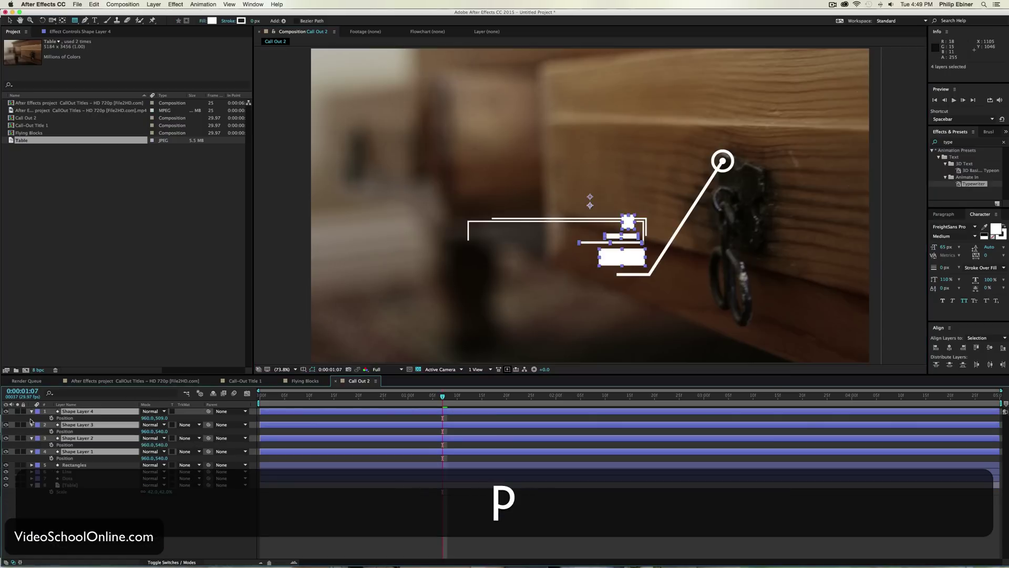
click(51, 418)
key(v)
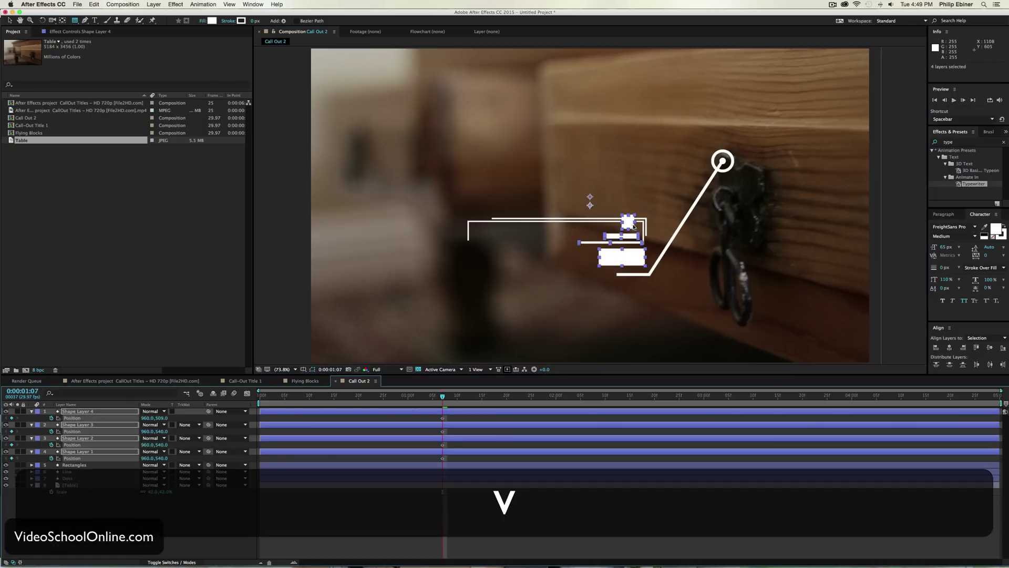
drag(633, 225, 714, 227)
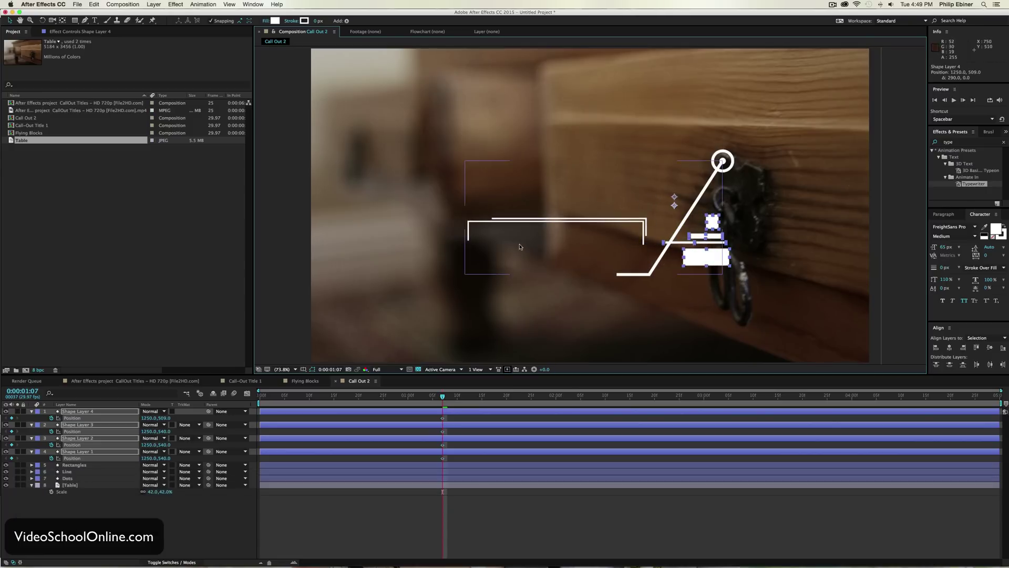
Step: Keyframe the four shapes' Position at X 193, beyond the outline's left side, at 0:00:02:19
drag(465, 399, 645, 399)
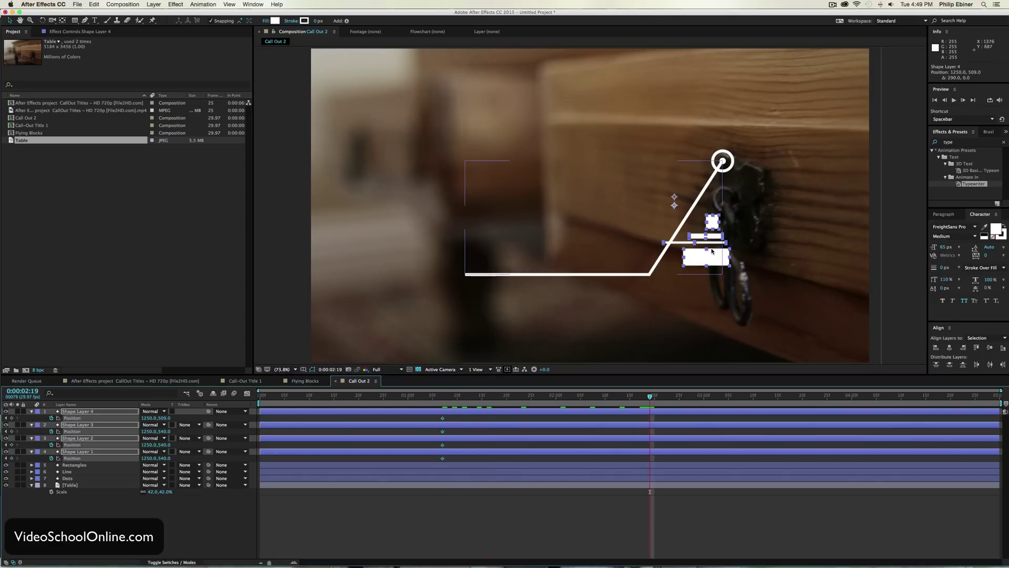
drag(710, 256, 402, 261)
click(472, 494)
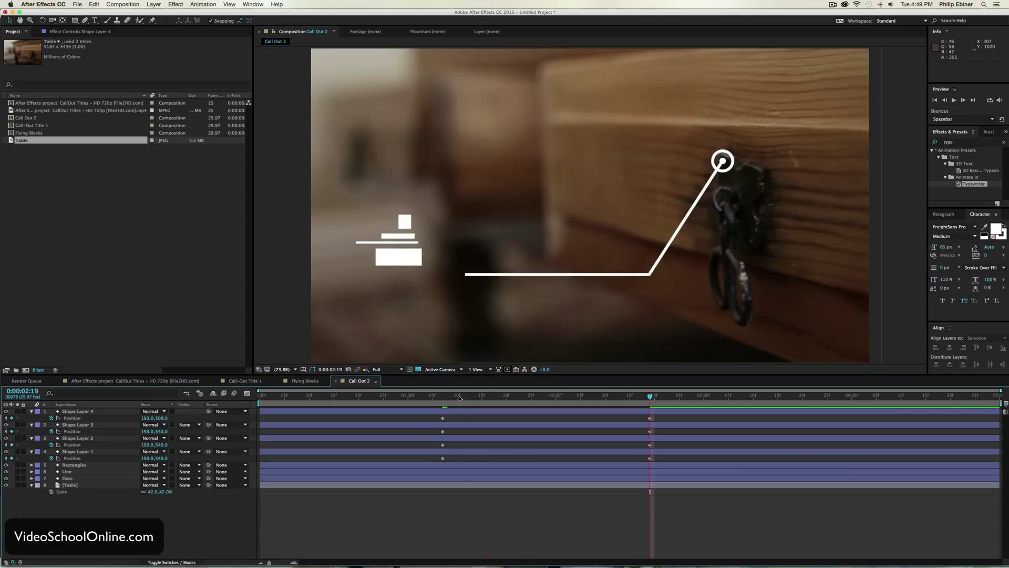
Step: Stagger the shape layers by starting Shape Layer 1 8 frames earlier, Shape Layer 4 5 frames later and Shape Layer 3 12 frames later
click(482, 395)
drag(461, 454, 419, 455)
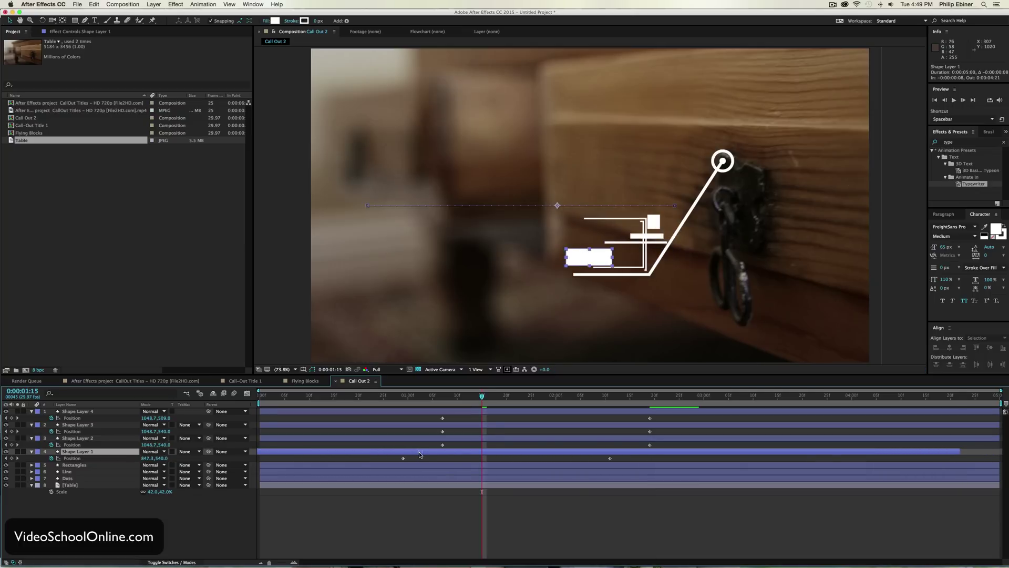
click(463, 439)
drag(483, 414, 529, 427)
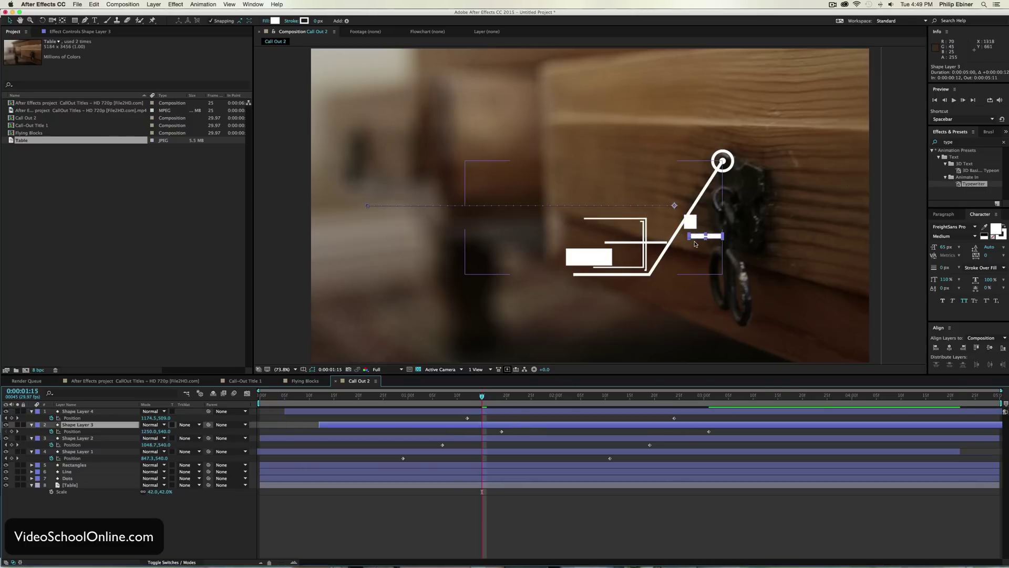
Step: Speed up the four shapes by moving their ending Position keyframes about 14 frames earlier
drag(483, 396, 374, 412)
click(462, 451)
shift+click(483, 412)
drag(316, 399, 383, 401)
drag(591, 418, 511, 459)
drag(496, 412, 526, 412)
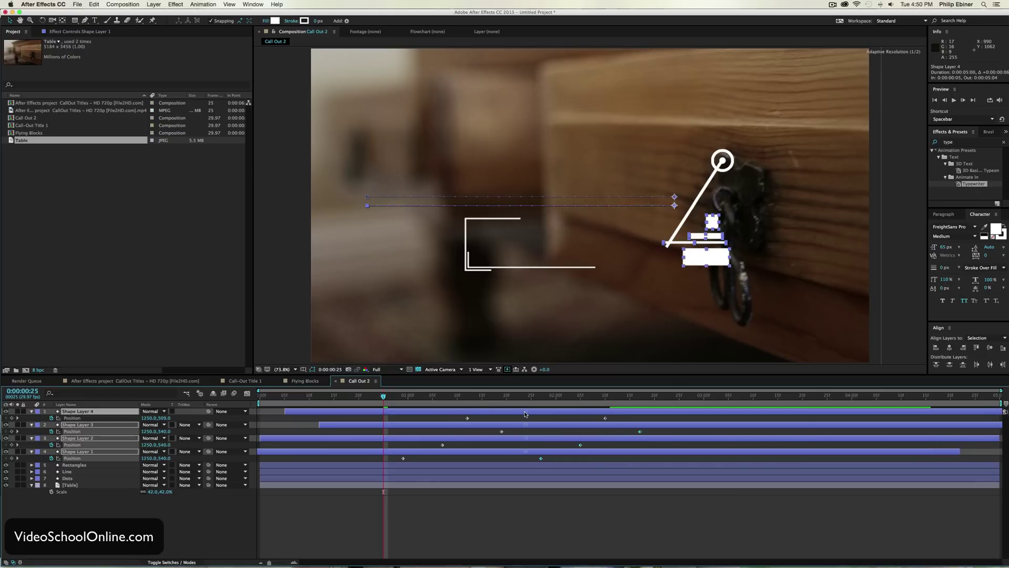
click(407, 524)
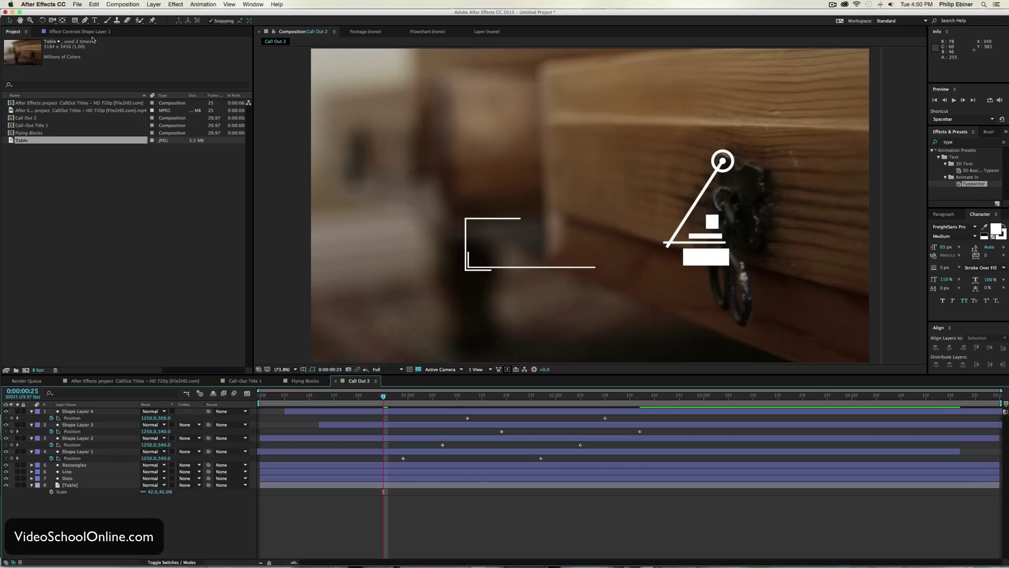
Step: Pre-compose the four shape layers into a composition named Flying Rectangles, moving all attributes into it
click(75, 21)
click(412, 452)
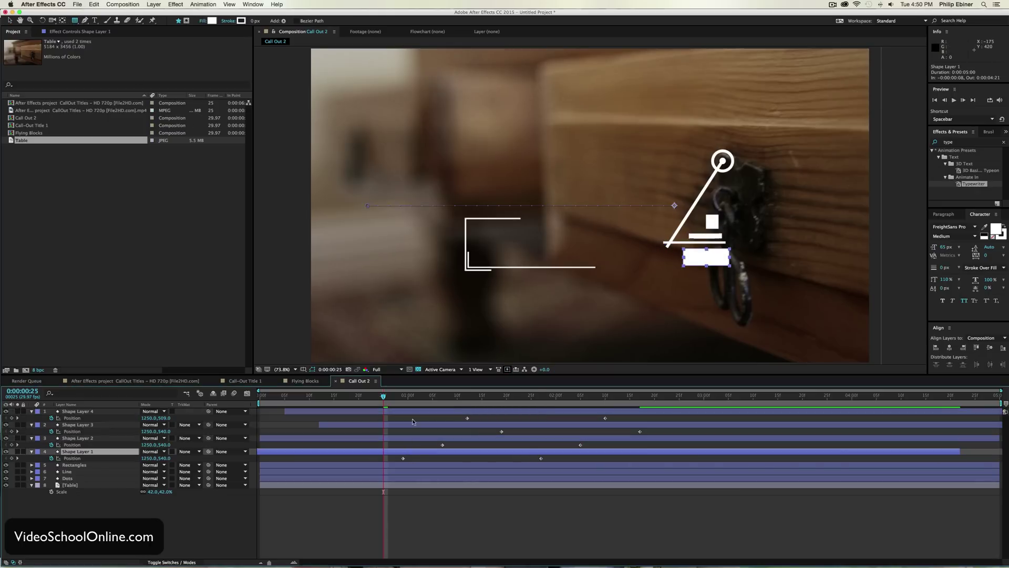
shift+click(415, 412)
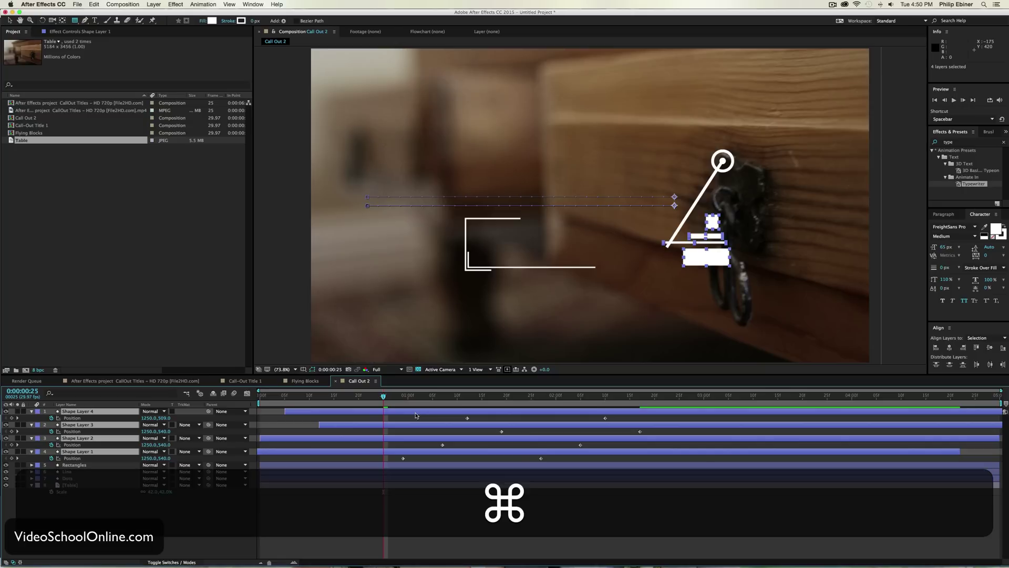
key(super+shift+c)
text(Re)
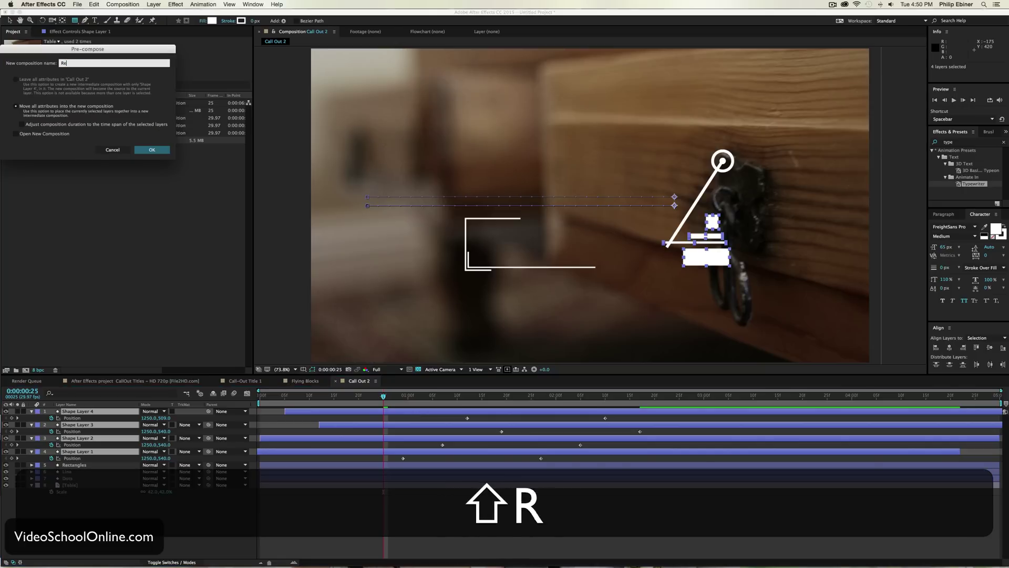
text(ctangles)
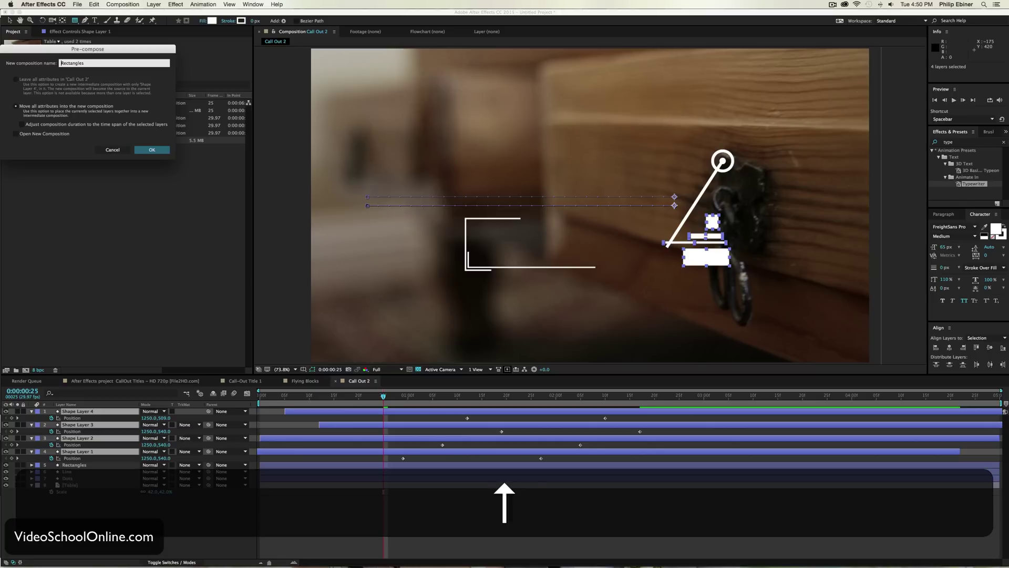
key(Return)
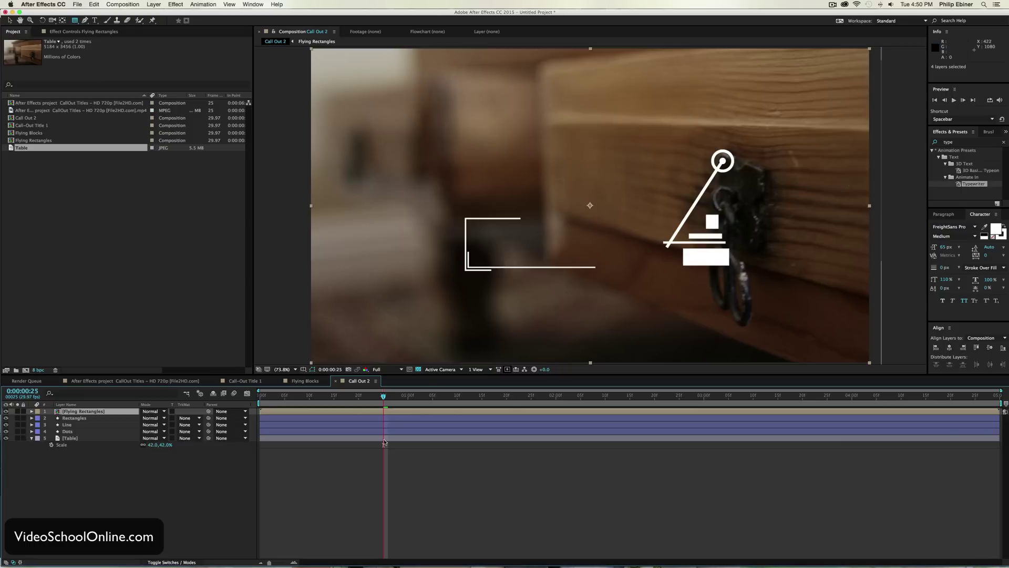
Step: Draw a solid white rectangle on a new shape layer at 0:00:01:07, filling the area of the animated outlines
click(391, 453)
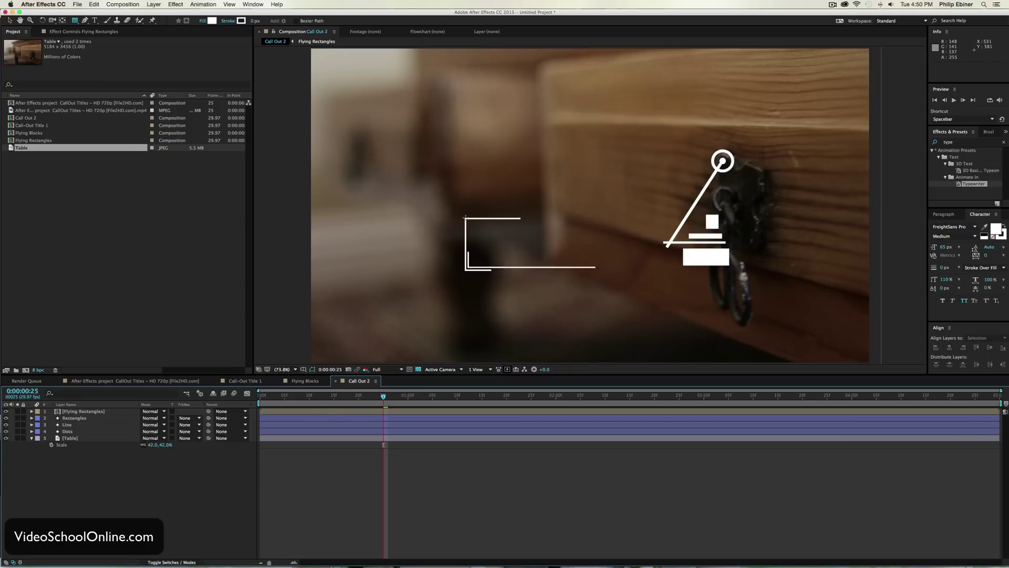
click(452, 395)
drag(462, 396, 443, 395)
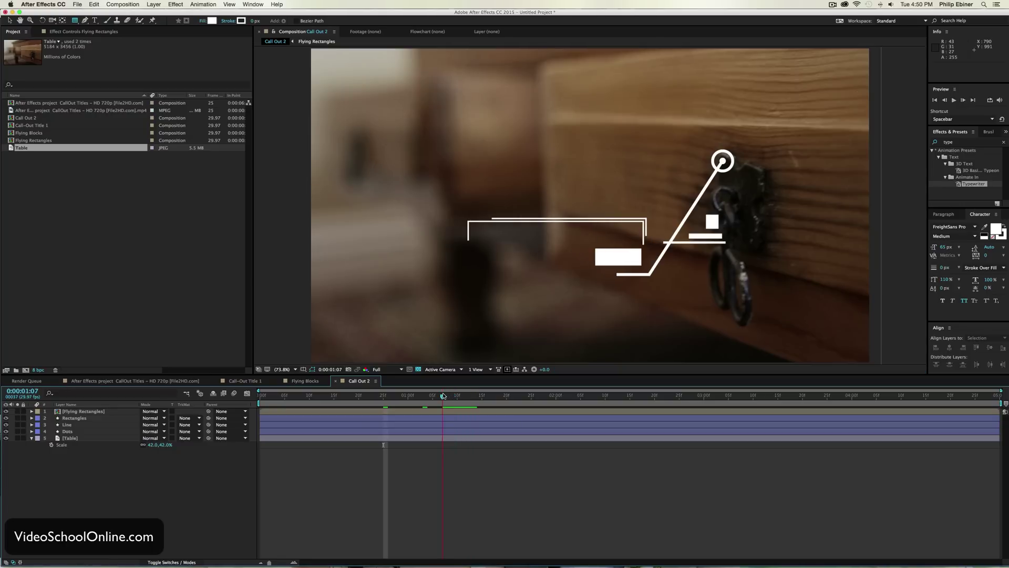
drag(469, 219, 646, 273)
click(389, 525)
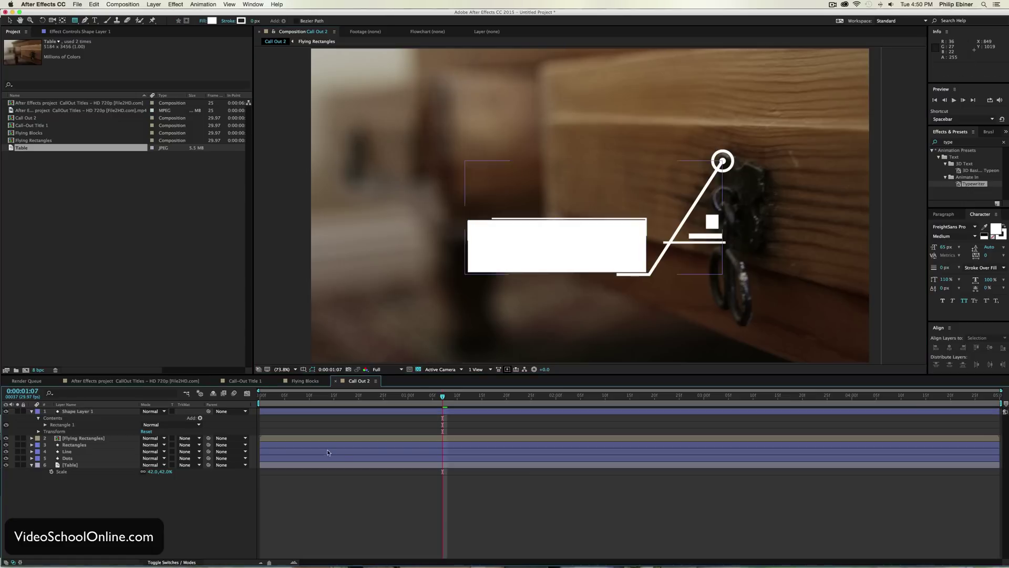
Step: Set the Flying Rectangles layer's track matte to Alpha Matte "Shape Layer 1"
click(187, 437)
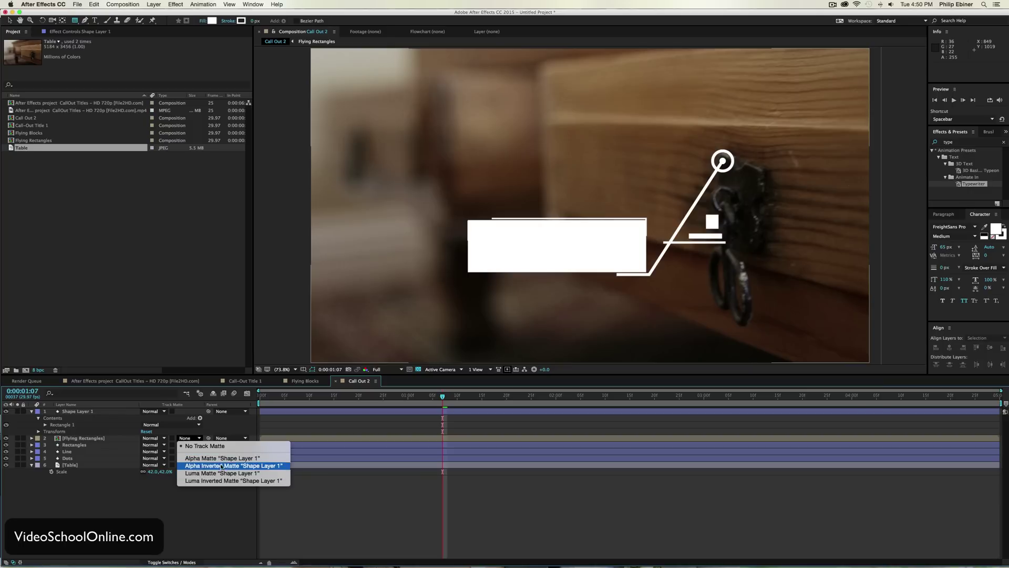
click(268, 458)
click(424, 495)
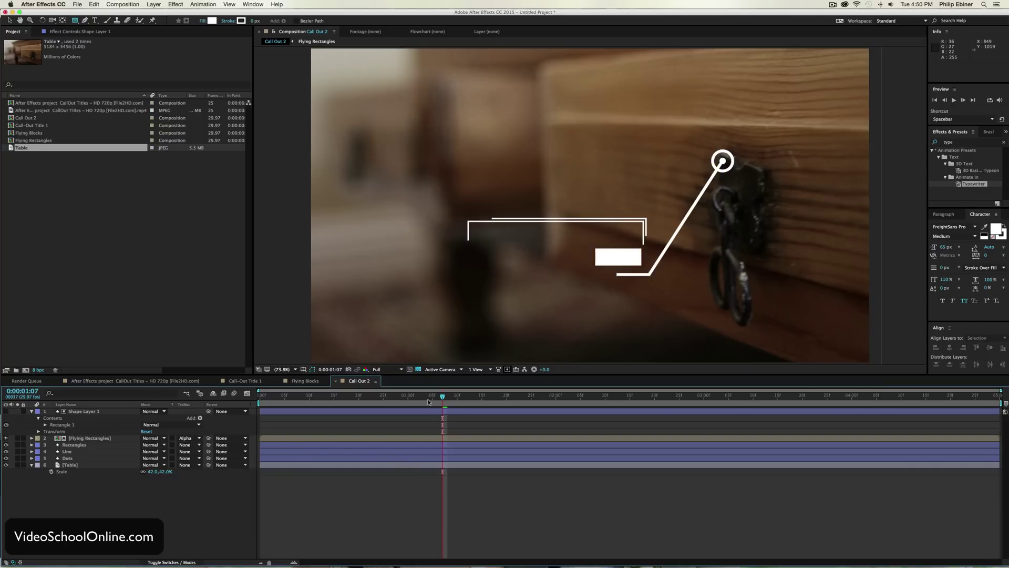
Step: Review the matted flying rectangles in Call Out 2 up to 0:00:02:12, and preview Call-Out Title 1 for comparison
drag(429, 398, 618, 405)
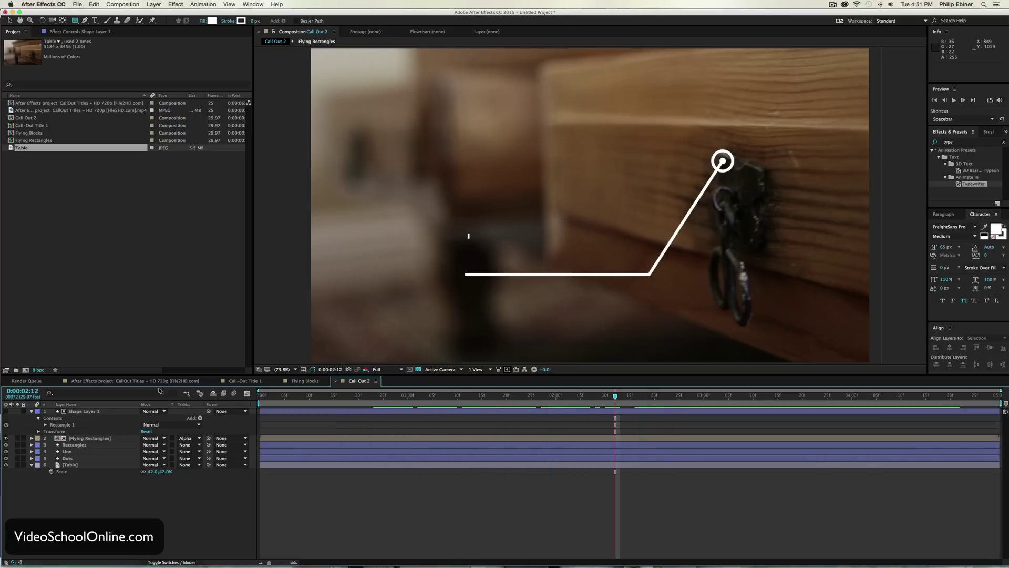
click(243, 380)
key(space)
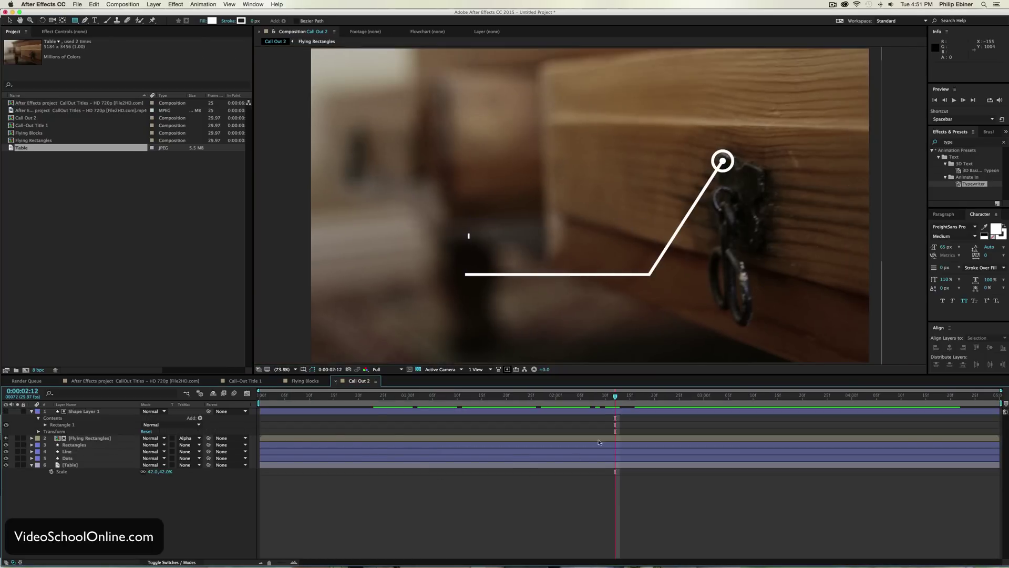
Step: In Call Out 2 at 0:00:01:16, duplicate the matte layer Shape Layer 1 and make the copy visible
drag(616, 396, 487, 398)
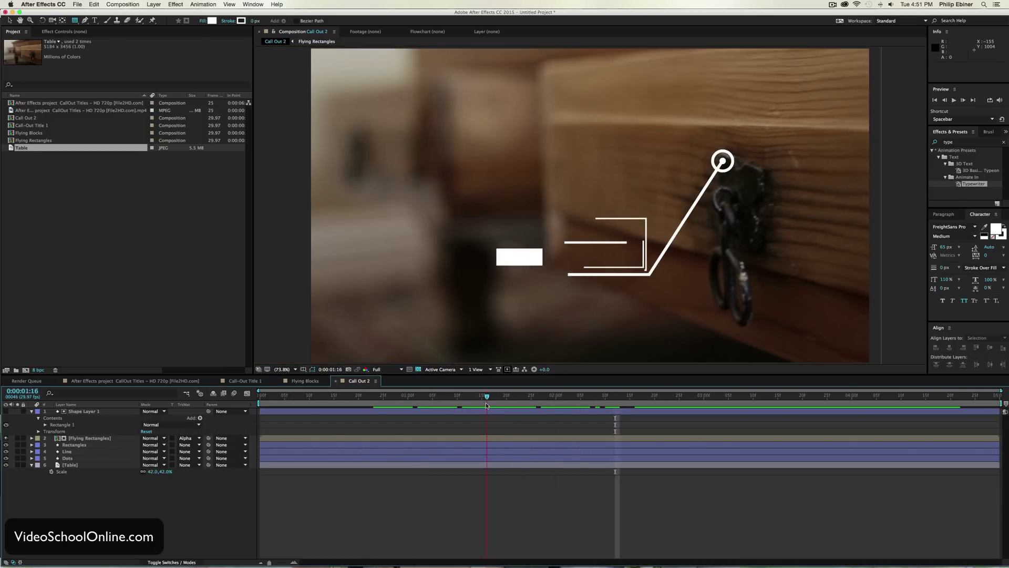
click(85, 411)
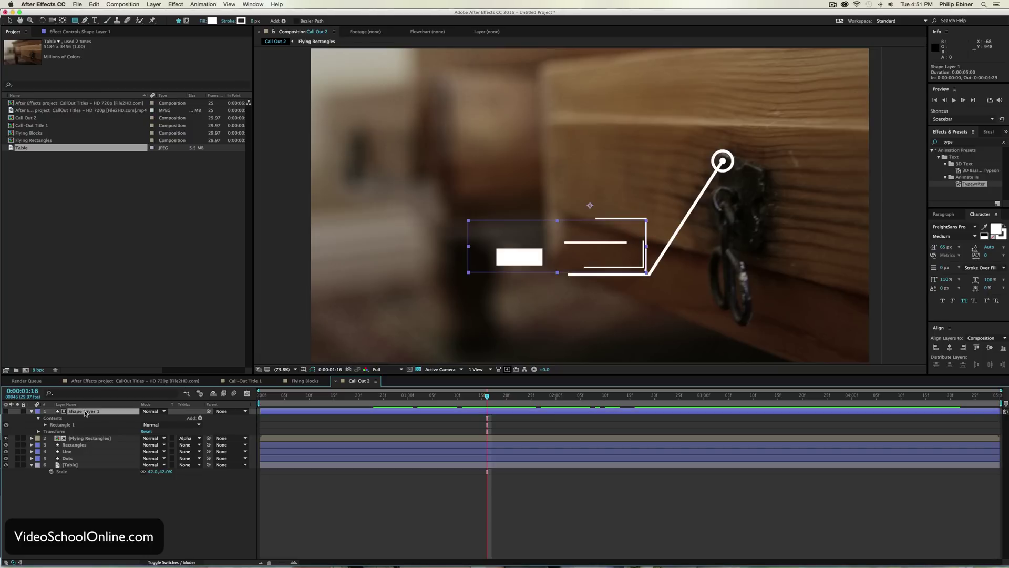
key(super+d)
click(6, 411)
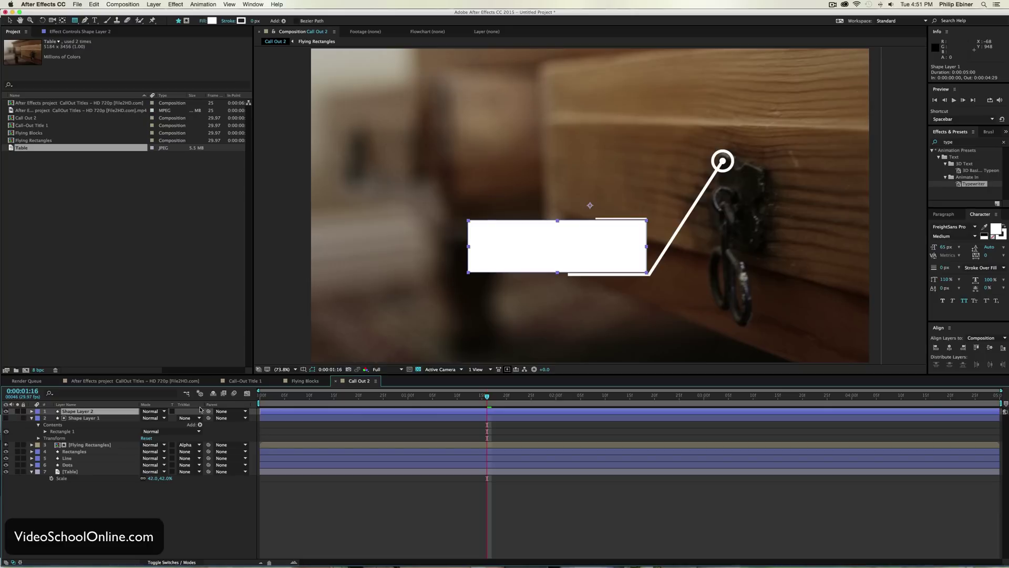
Step: Rename the duplicated shape layer BG Title y1
key(Return)
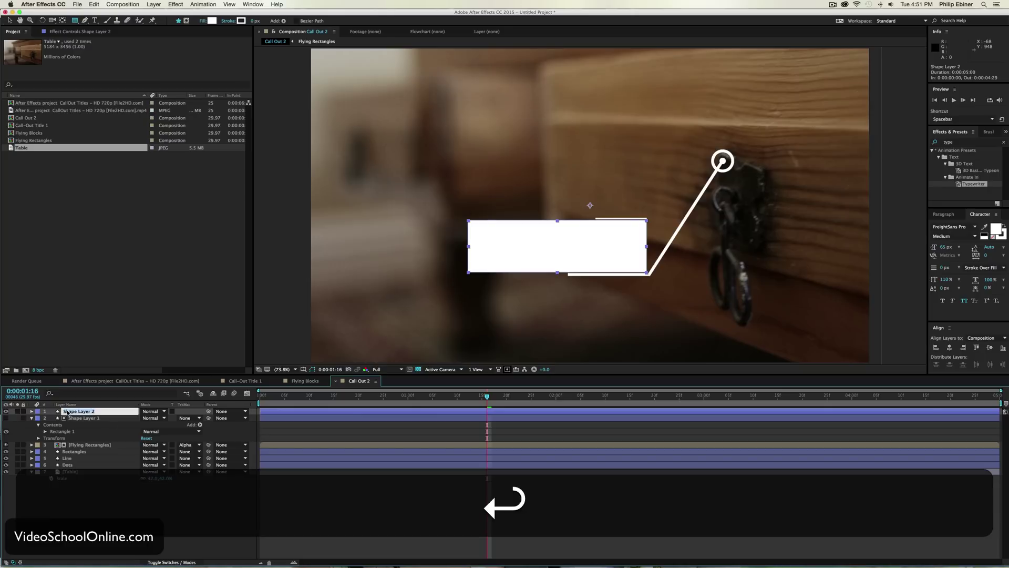
text(BG TItle 1)
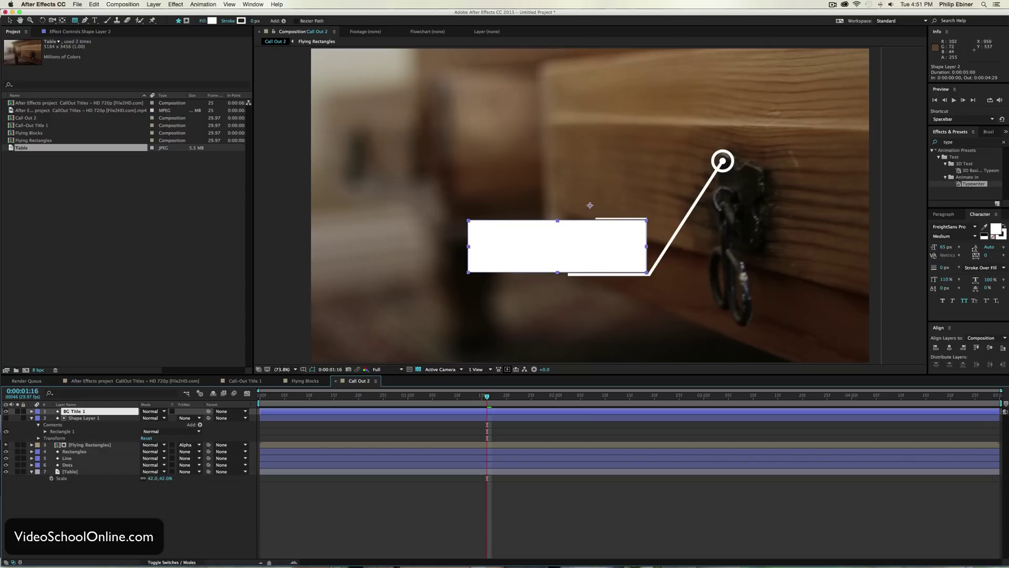
text(y)
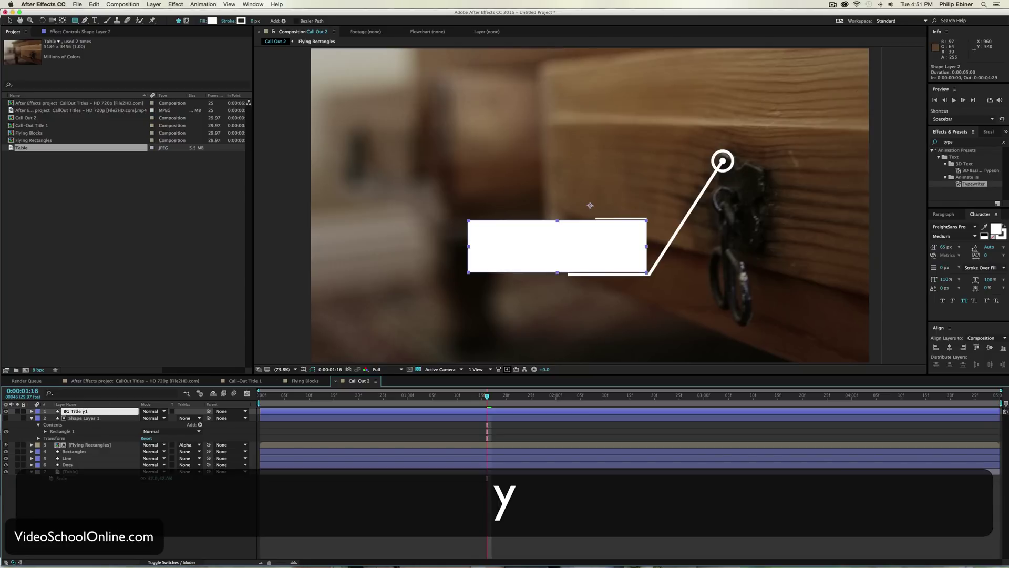
Step: Move BG Title y1's anchor point to the middle of the white rectangle's right edge, without shifting the rectangle
key(super+z)
key(super+v)
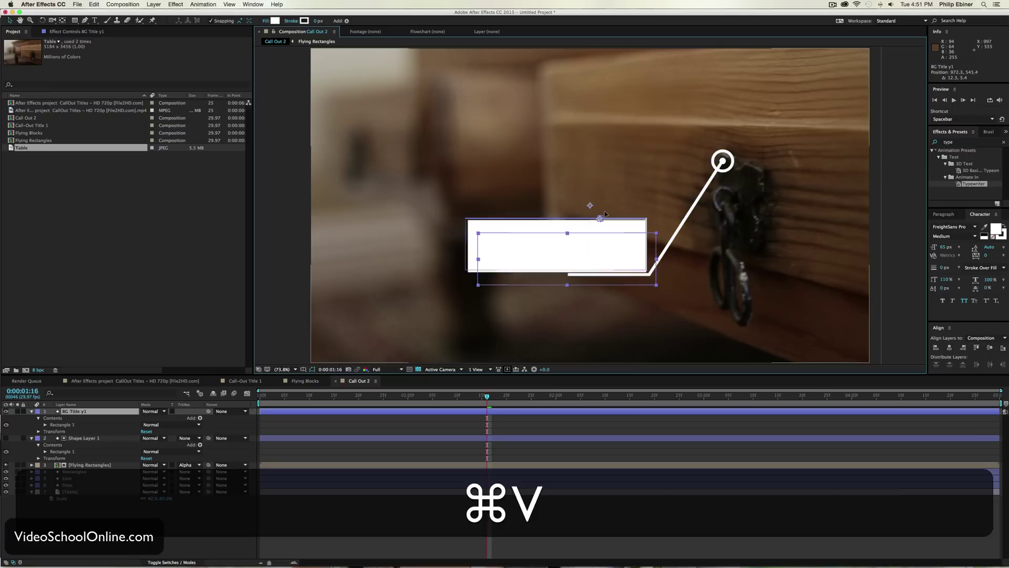
key(super+z)
click(61, 21)
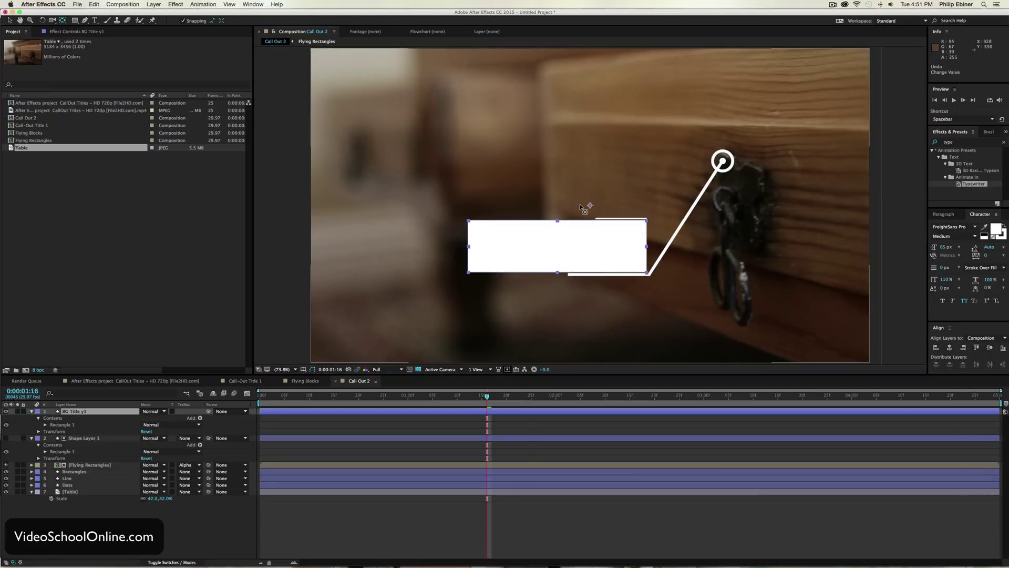
drag(590, 205, 646, 247)
Step: Add a 100% Scale keyframe to BG Title y1 and place it at 0:00:03:00
drag(487, 398, 469, 398)
drag(392, 405, 339, 405)
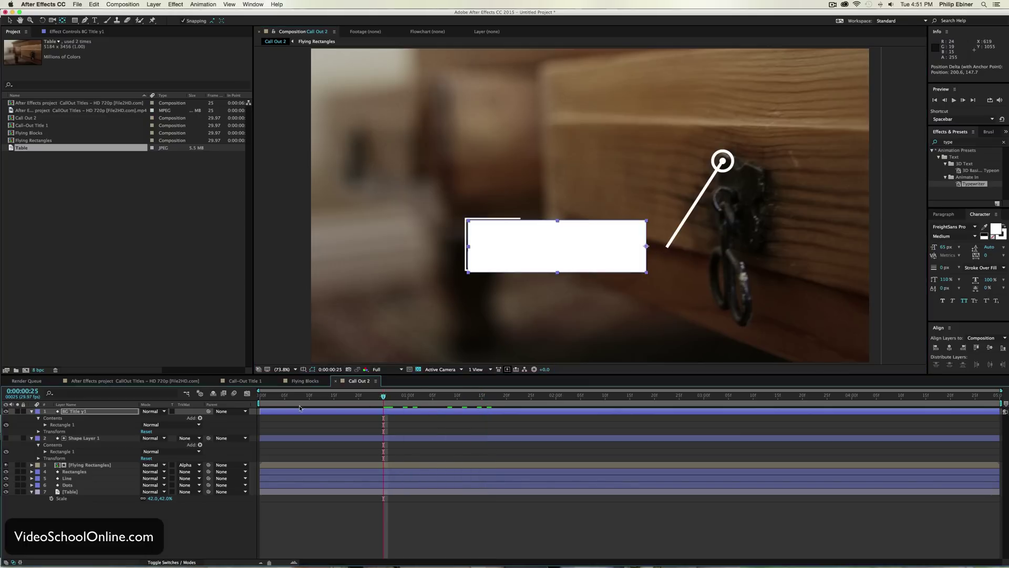
key(s)
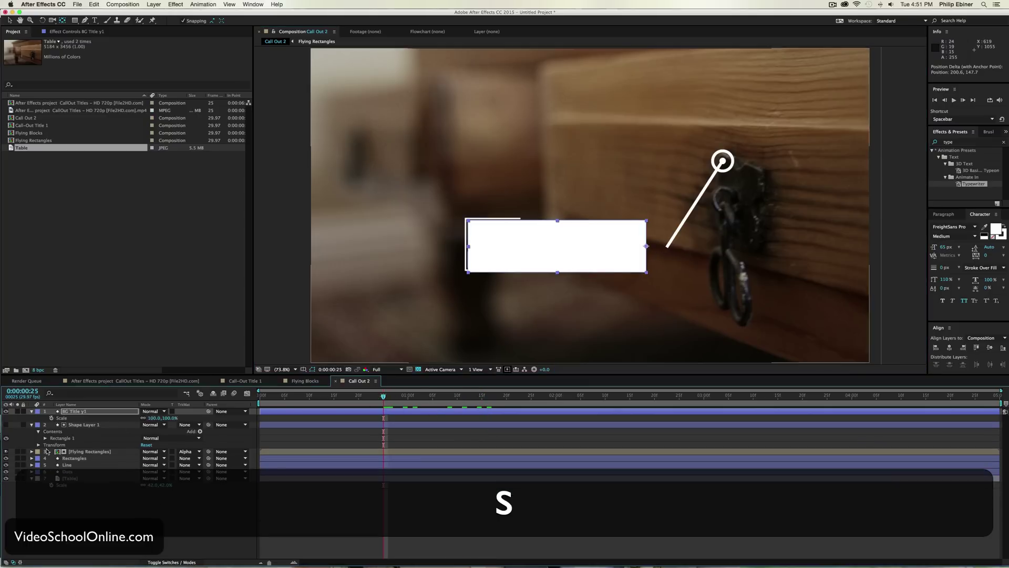
click(52, 418)
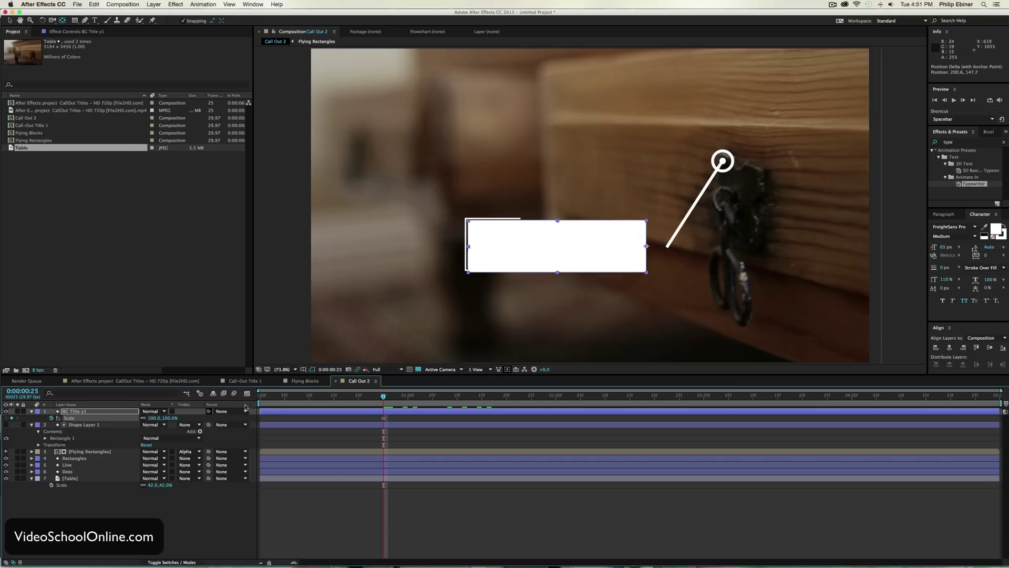
click(384, 418)
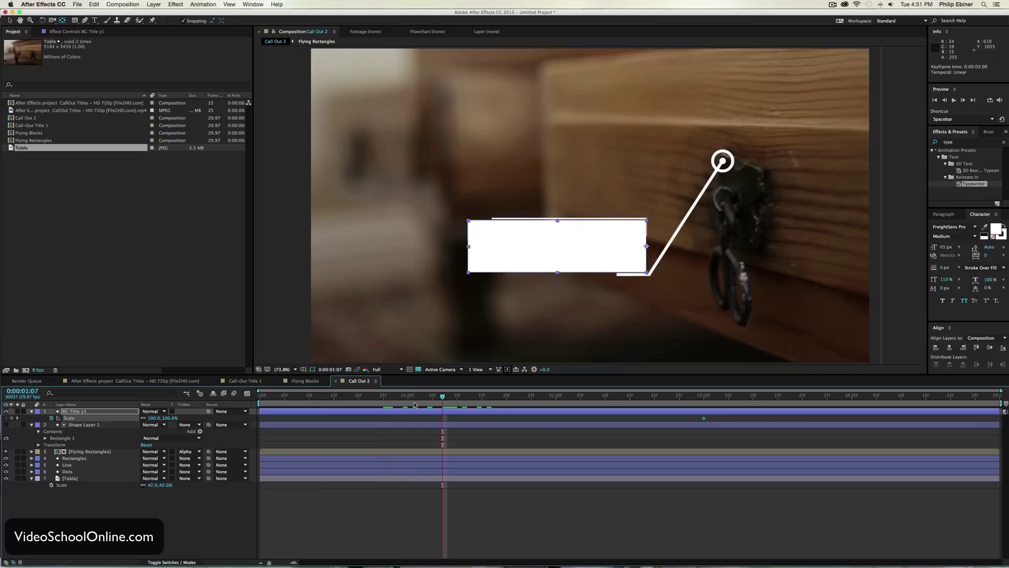
Step: At 0:00:01:07, unlink BG Title y1's scale proportions, set its horizontal scale to 0% and preview the growing rectangle
click(142, 419)
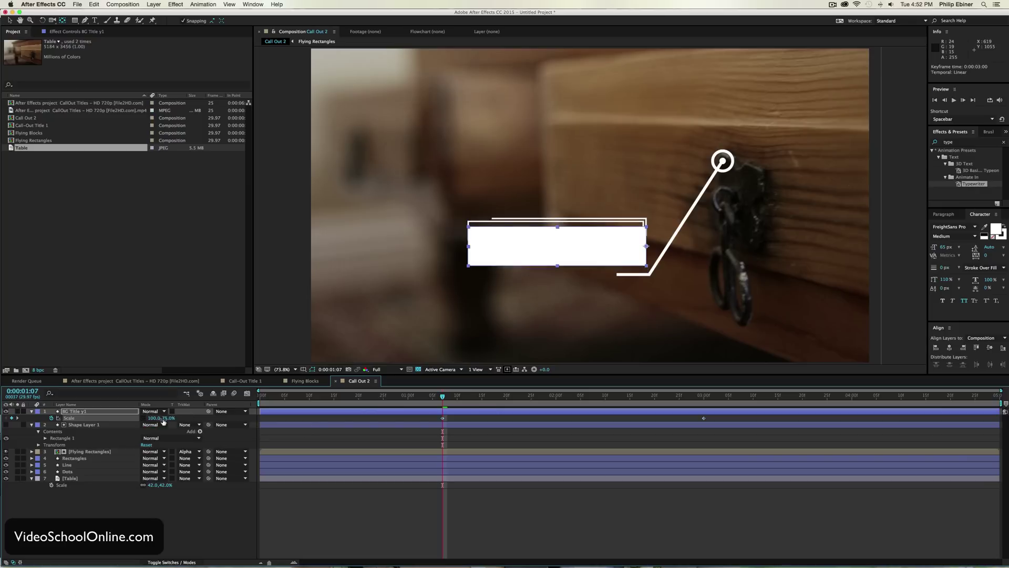
key(super+z)
drag(136, 420, 105, 421)
text(0)
key(Return)
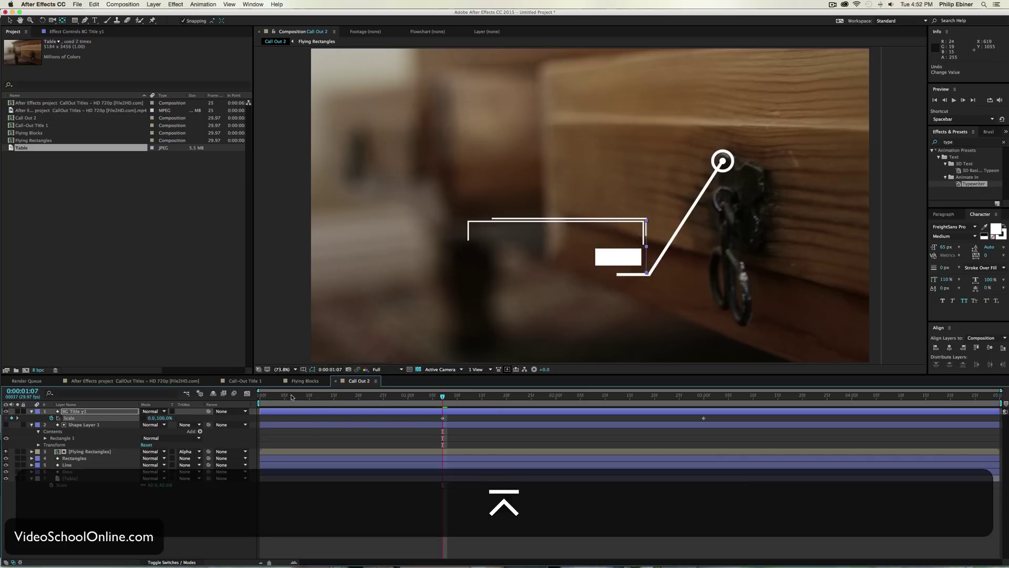
key(space)
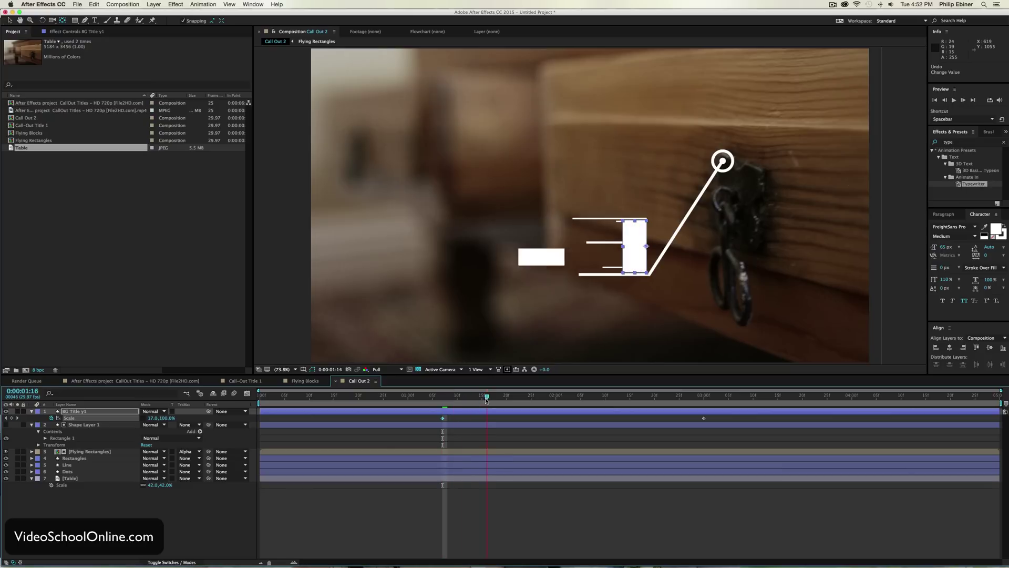
Step: Delay BG Title y1's first Scale keyframe and ease the one at 0:00:03:00 with a longer incoming influence in the speed graph
drag(443, 420, 703, 419)
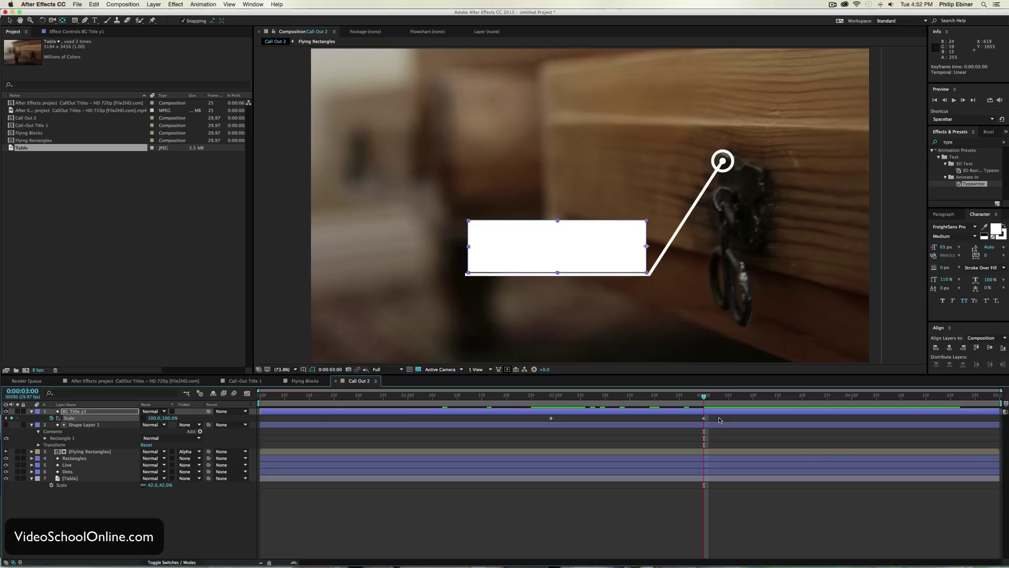
key(F9)
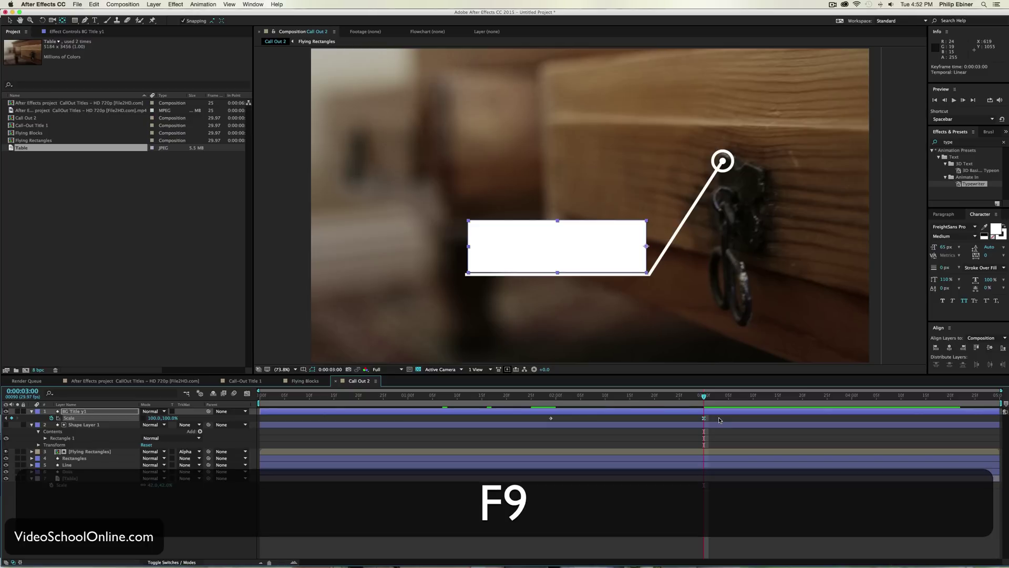
click(247, 394)
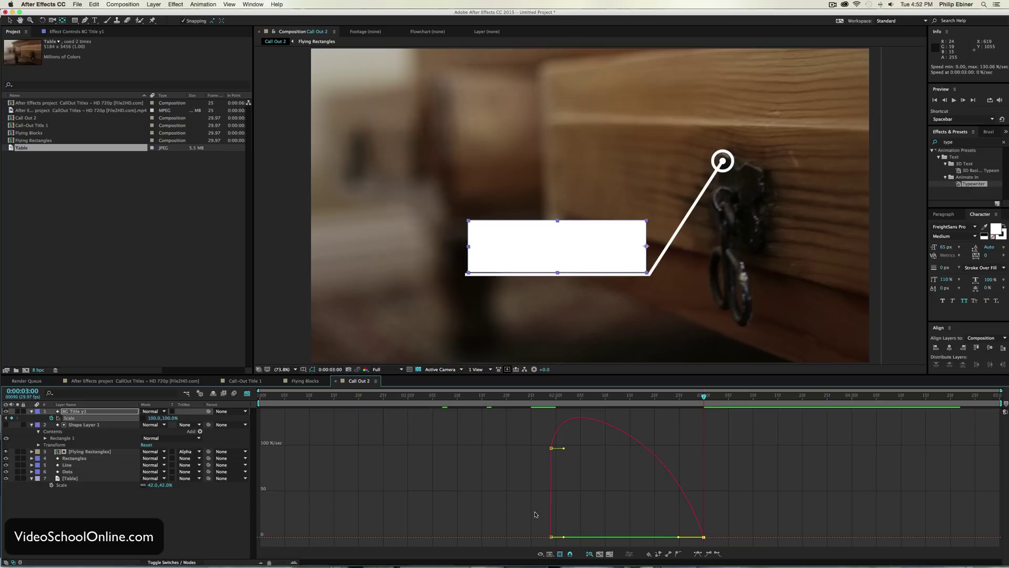
drag(678, 537, 627, 537)
click(247, 393)
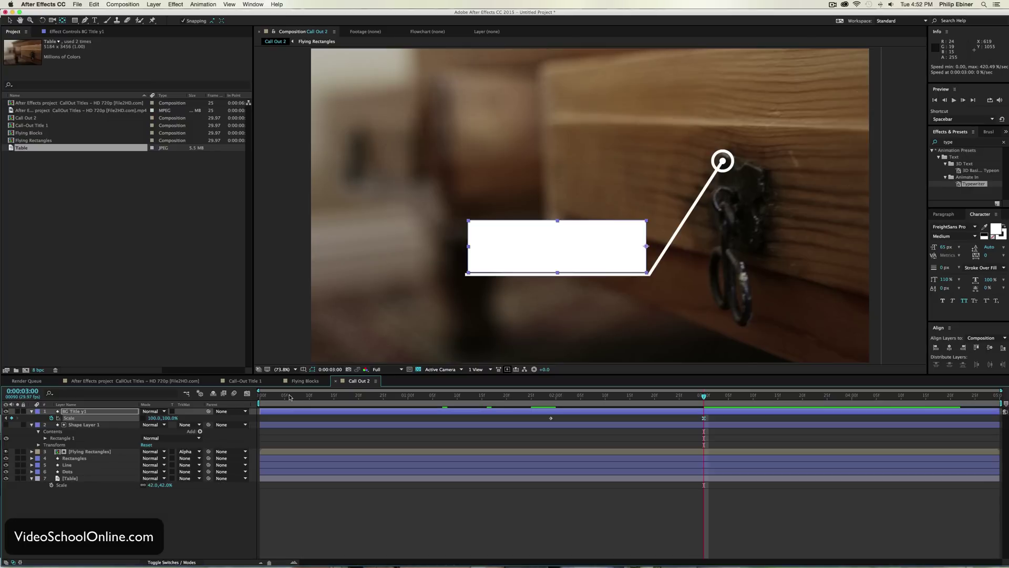
Step: Retime BG Title y1's Scale keyframes to 0:00:01:24 and 0:00:03:09, and scrub through the animation to check it
drag(593, 397, 526, 419)
drag(704, 418, 748, 418)
drag(566, 396, 660, 396)
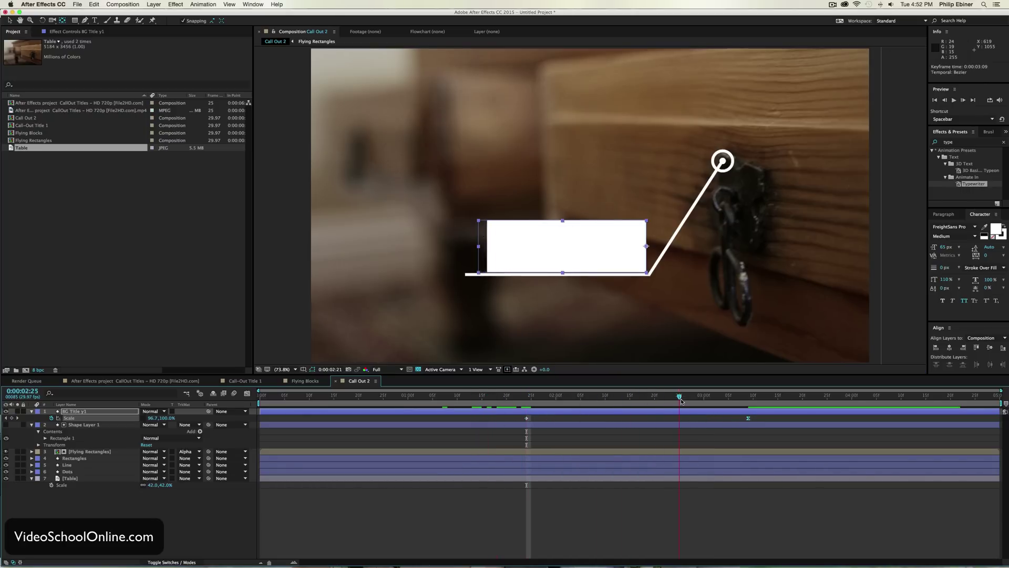
click(699, 398)
Step: At 0:00:03:09, nudge BG Title y1 up 10 px and left 8 px so it aligns above the horizontal line
click(749, 397)
click(750, 411)
key(shift+Up)
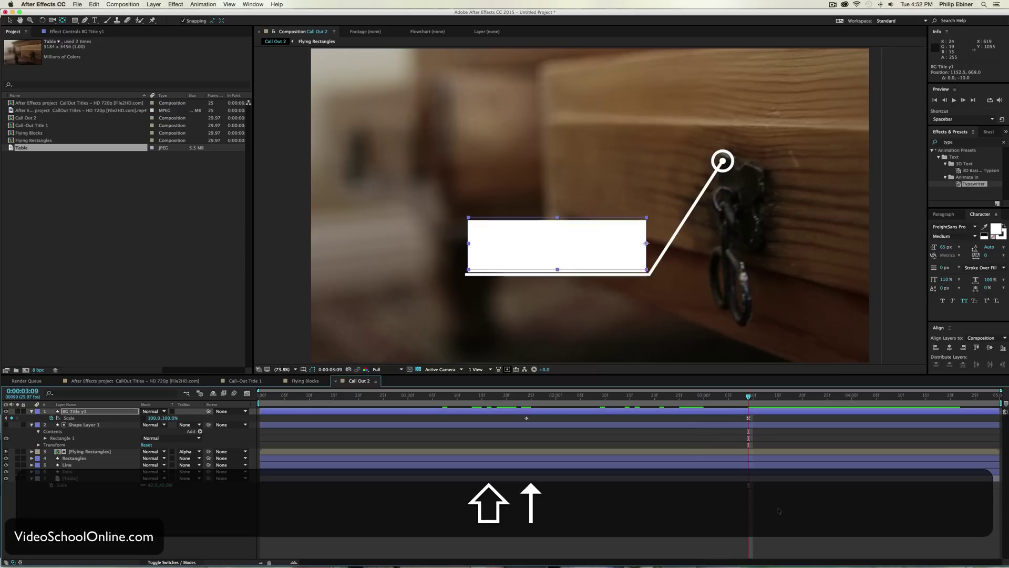
key(Left)
key(Left)
key(Left)
key(Left)
key(Left)
click(662, 443)
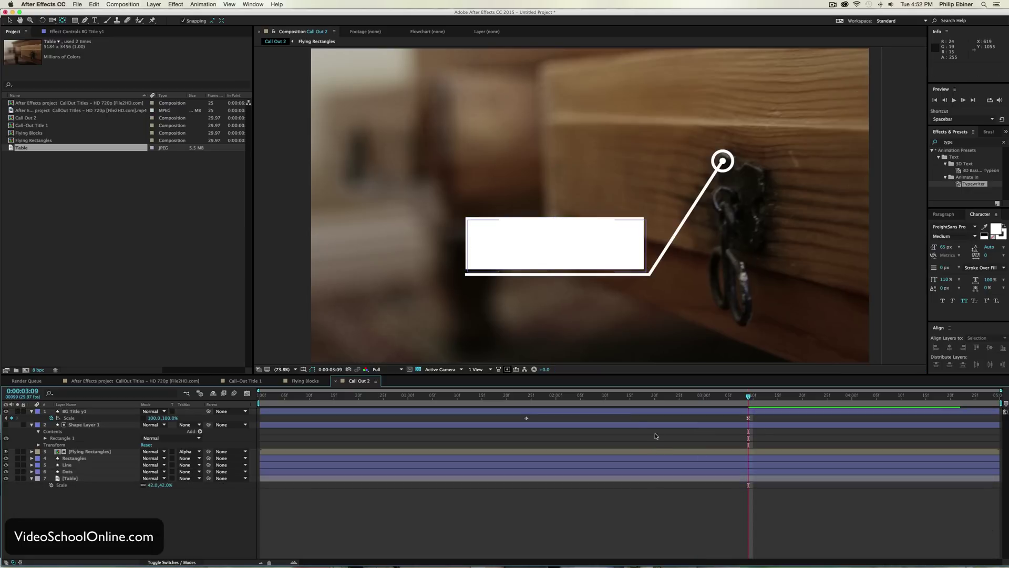
drag(652, 397, 763, 414)
Step: Duplicate BG Title y1 and move the copy straight down about 221 px, below the horizontal line
click(667, 410)
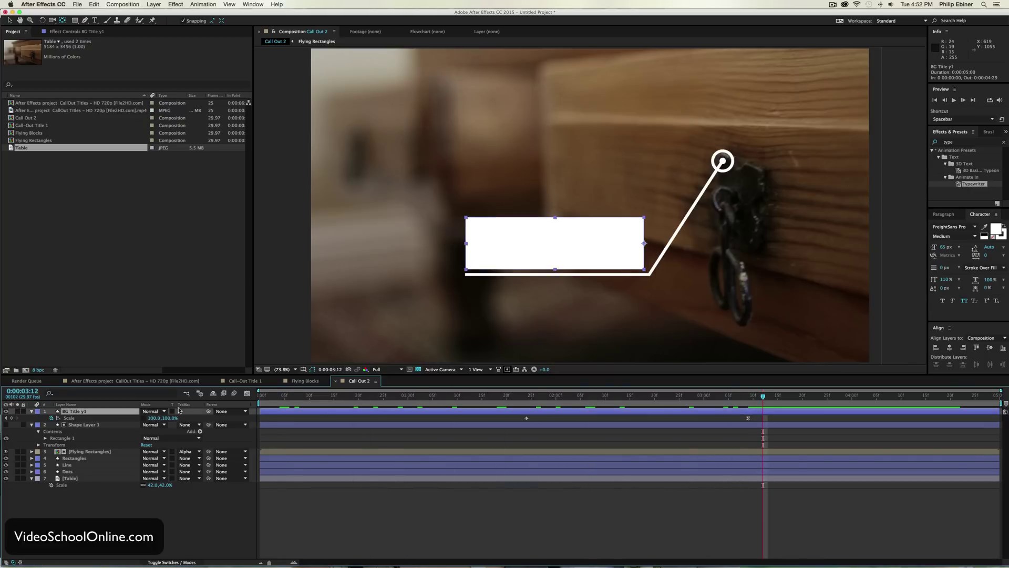
key(super+d)
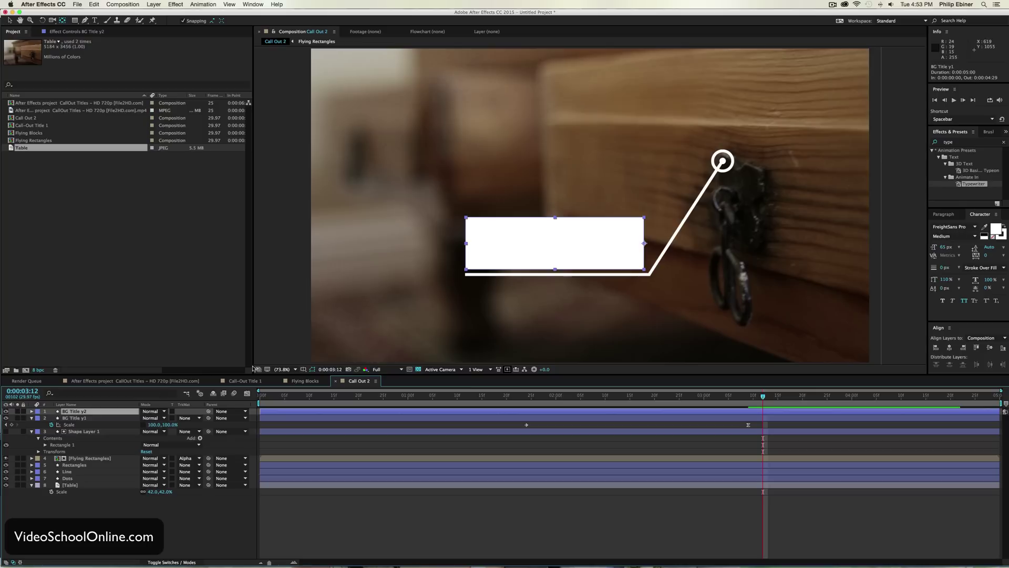
key(v)
drag(596, 242, 599, 304)
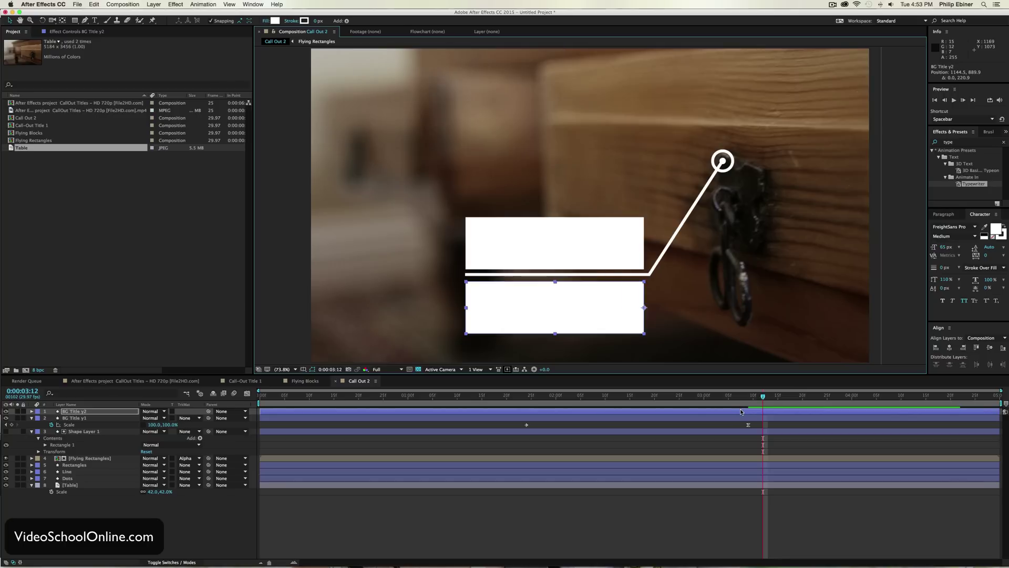
Step: At the 0:00:03:09 keyframe, set BG Title y2's scale to 53% horizontally and 35% vertically
key(u)
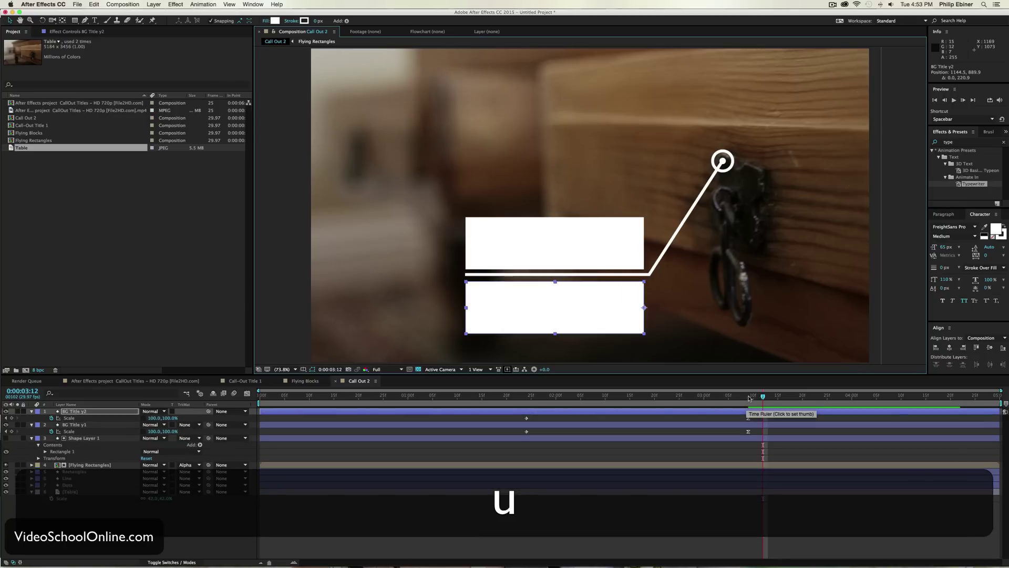
click(749, 398)
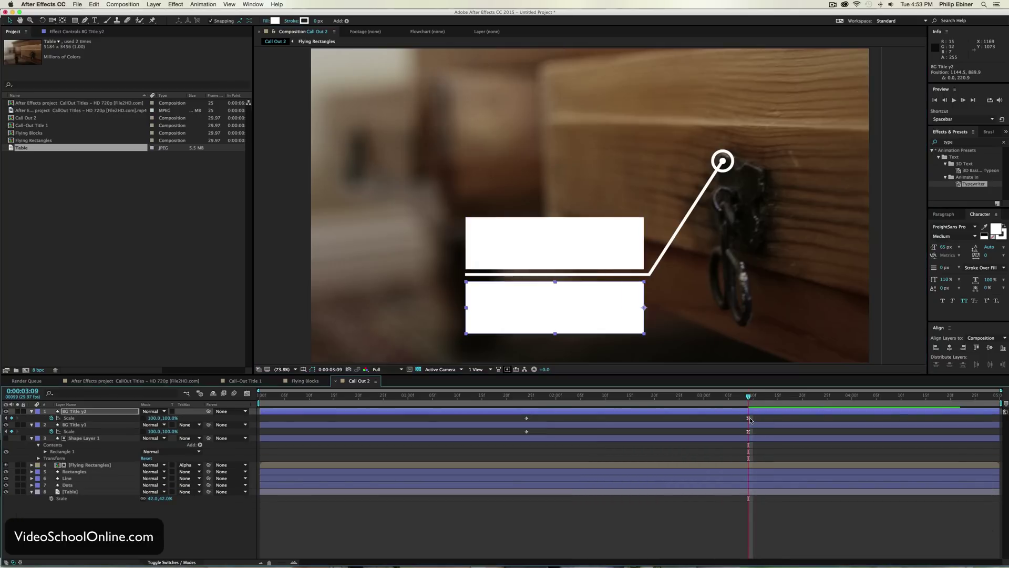
click(750, 419)
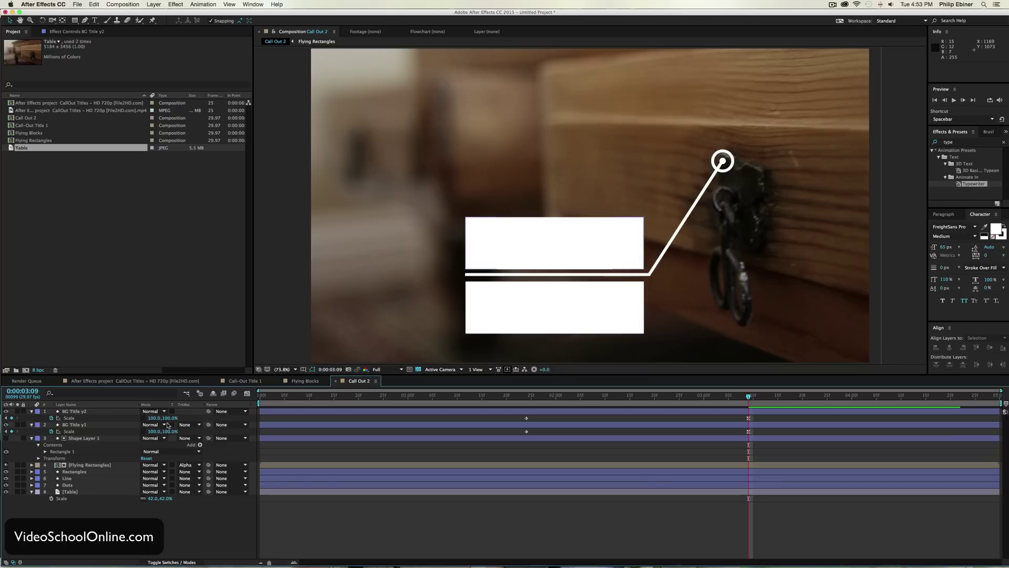
drag(170, 419, 145, 418)
Step: Nudge BG Title y2 up about 62 px, to vertical position 827.8, so it sits just below the horizontal line
click(759, 420)
click(758, 412)
key(shift+i)
shift+click(759, 412)
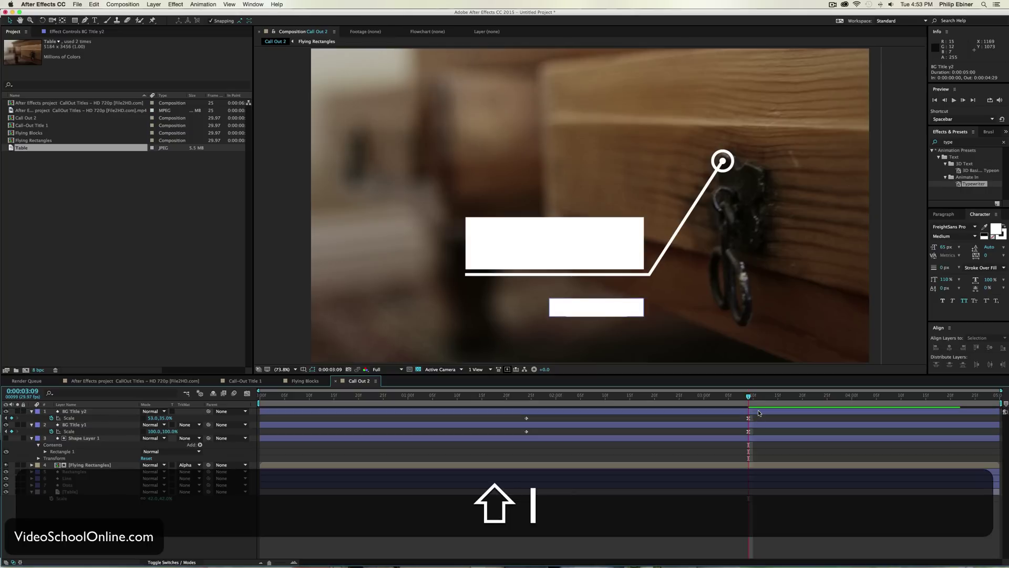
shift+click(759, 413)
key(shift+Up)
key(shift+Up)
key(shift+Up)
key(shift+Up)
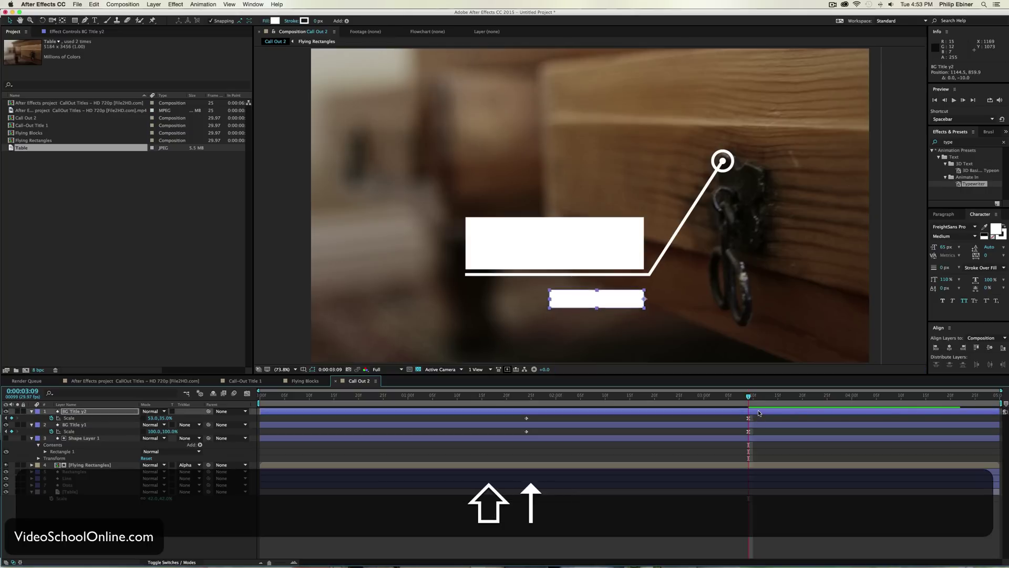
key(shift+Up)
key(Up)
key(Up)
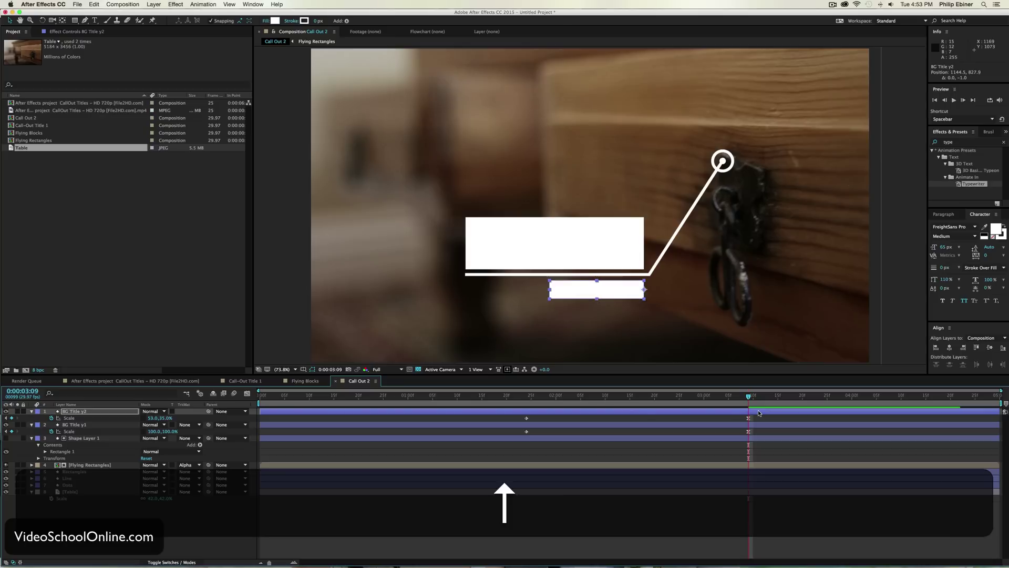
Step: At 0:00:01:24, replace BG Title y2's starting Scale keyframe with one that has 0% horizontal scale
click(527, 398)
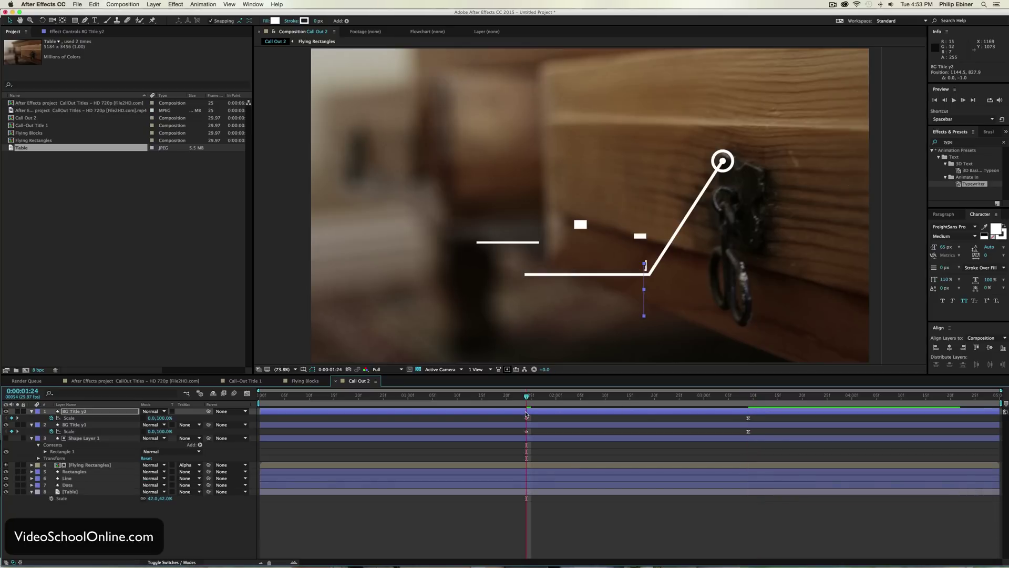
key(BackSpace)
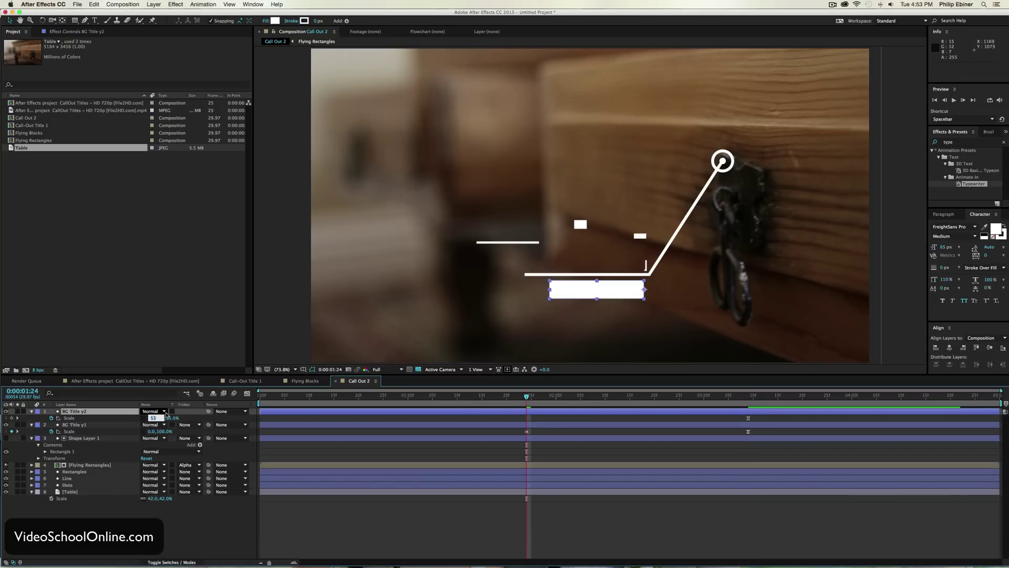
text(0)
key(Return)
Step: Preview both growing rectangles and convert BG Title y2's starting Scale keyframe at 0:00:01:24 to linear
click(552, 418)
key(space)
drag(664, 399, 532, 397)
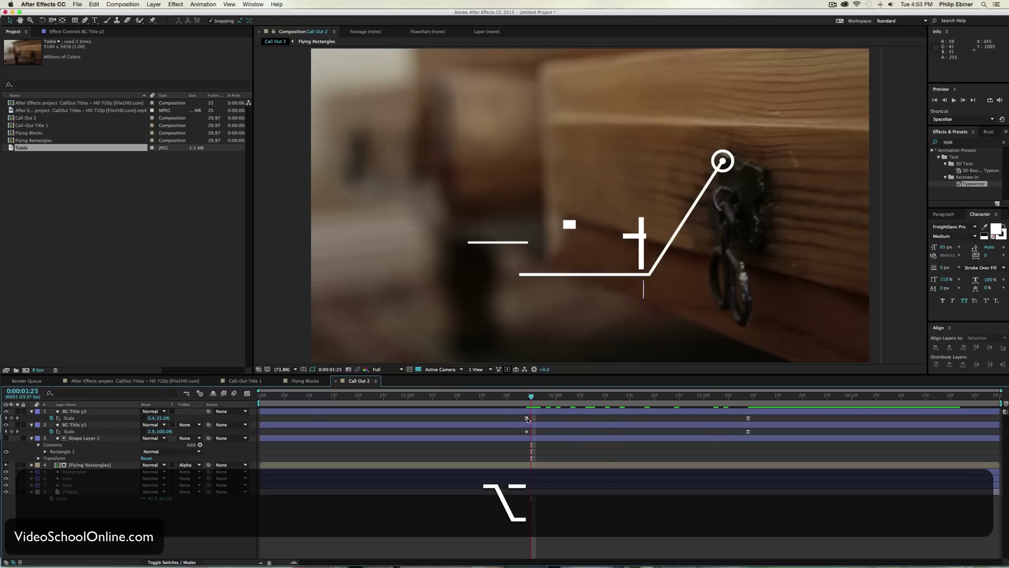
alt+super+click(527, 418)
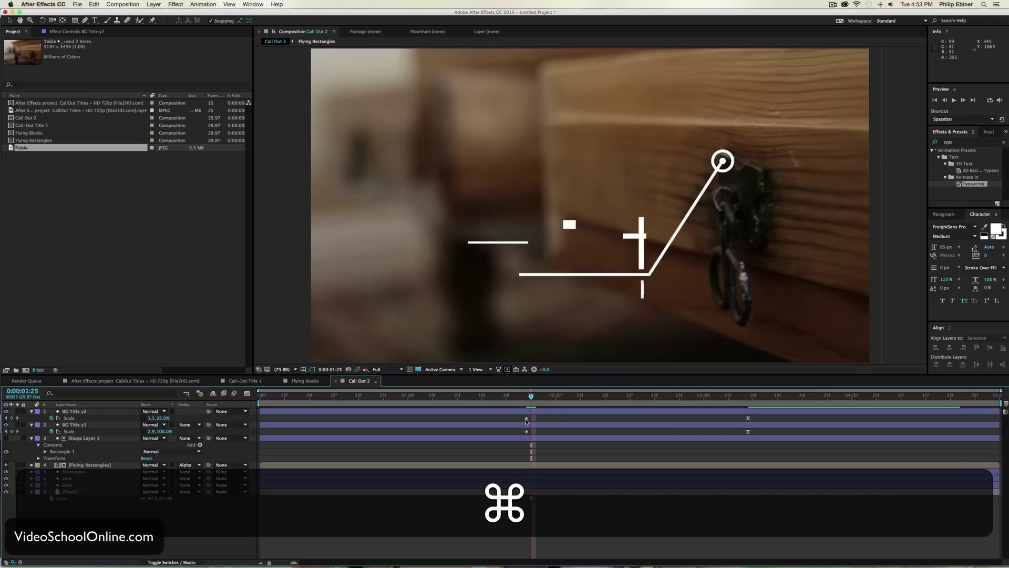
drag(534, 397, 639, 399)
Step: Change BG Title y2's fill color to near-black 0E0E0E
click(631, 290)
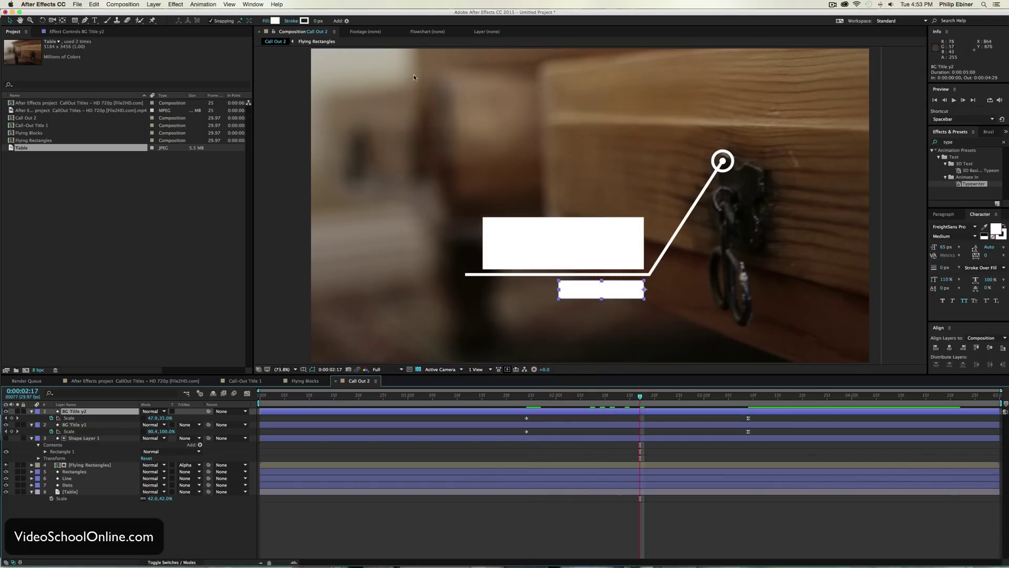
click(275, 21)
drag(91, 119, 8, 155)
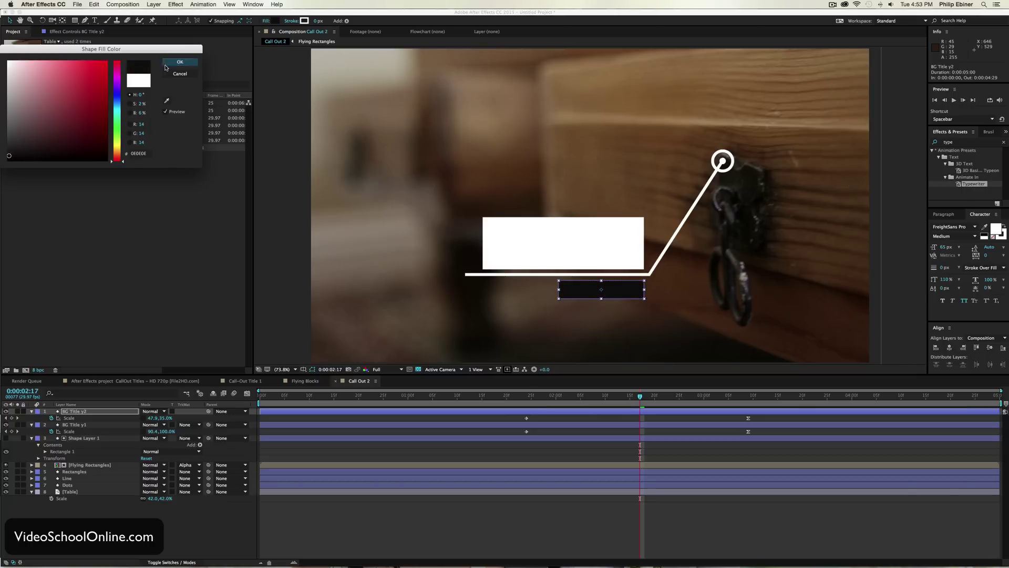
click(173, 62)
click(618, 420)
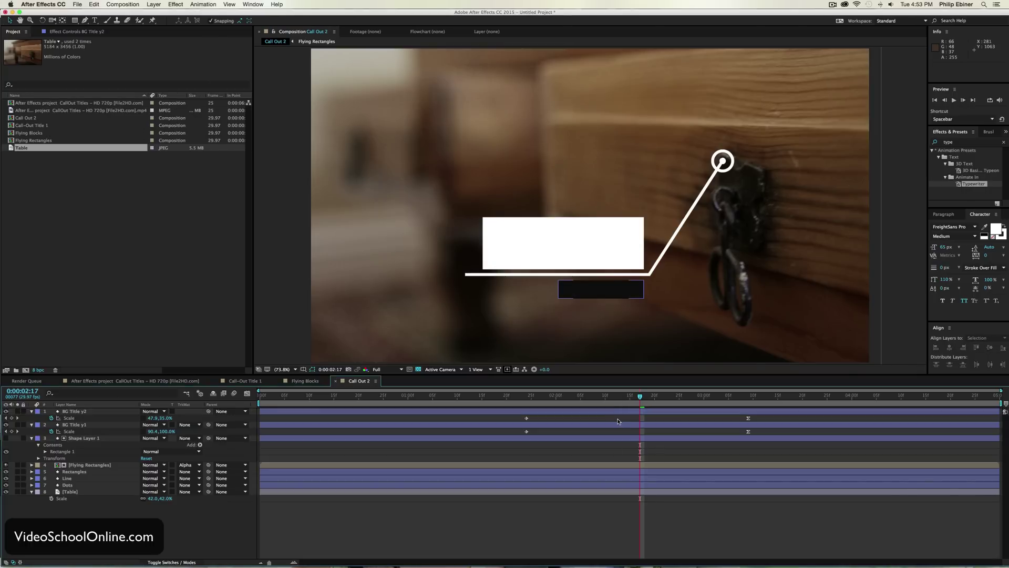
Step: Duplicate BG Title y2 and, at 0:00:03:09, move the copy straight down about 92 px, to vertical position 920
click(618, 413)
key(super+d)
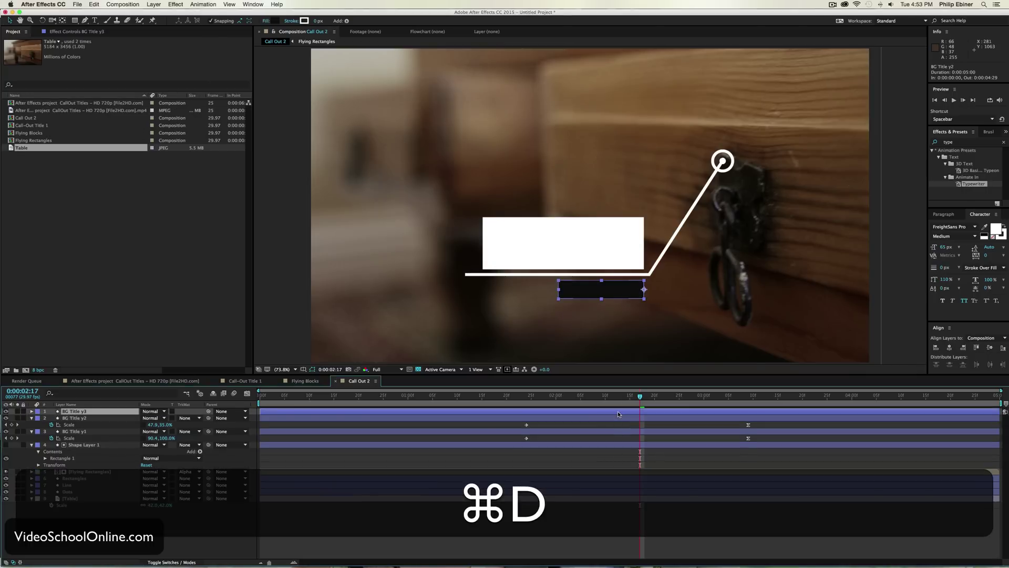
key(u)
click(749, 398)
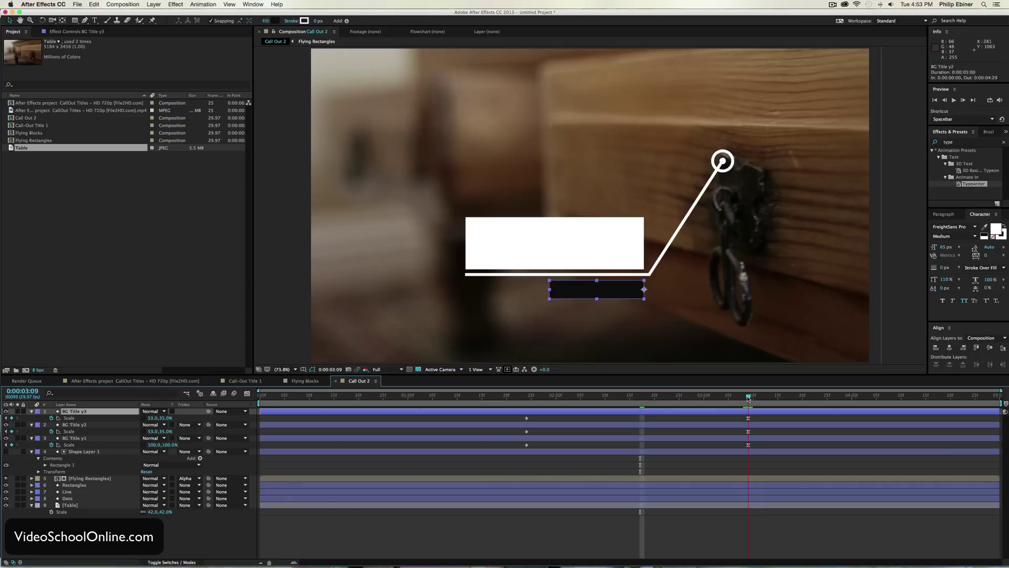
key(v)
drag(597, 289, 597, 316)
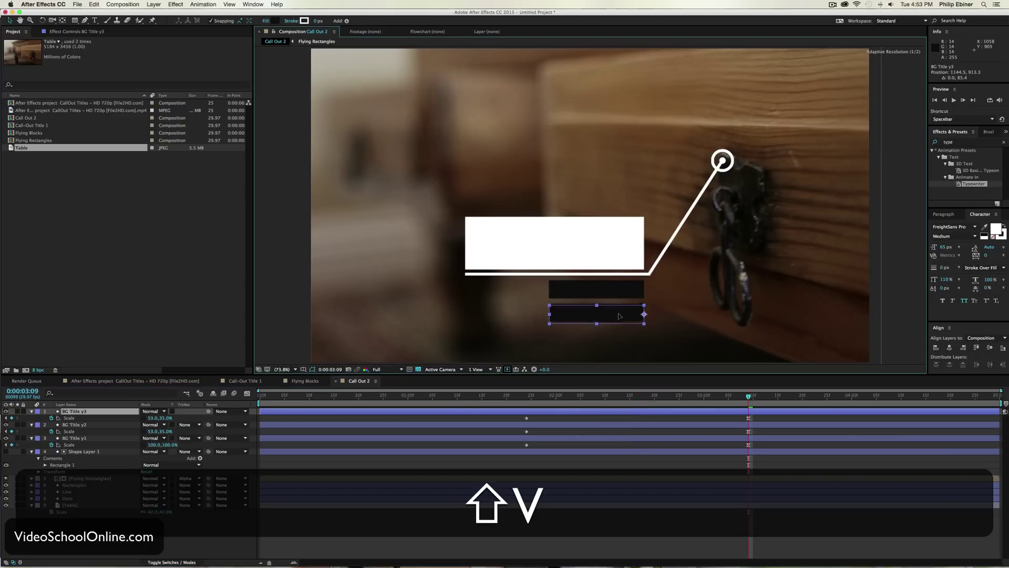
Step: Change BG Title y3's fill color to a muted red, B56A4E
click(274, 21)
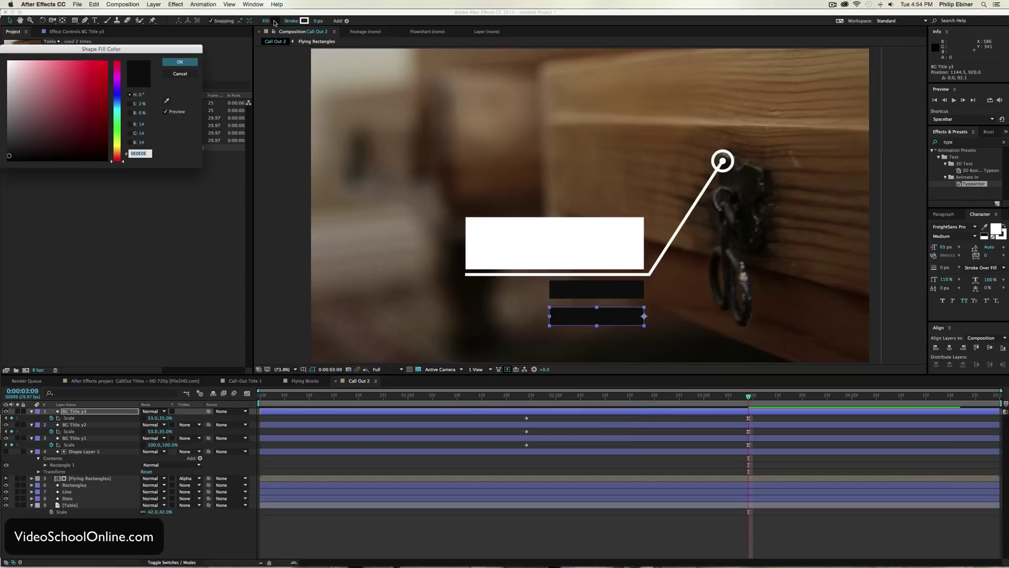
click(90, 129)
drag(120, 158, 64, 89)
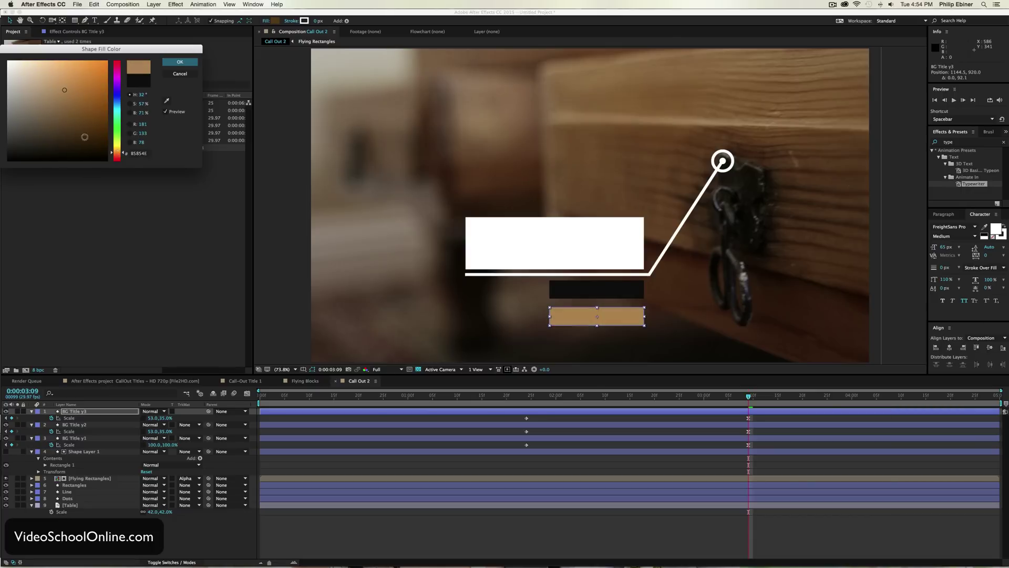
click(118, 155)
drag(118, 157, 118, 159)
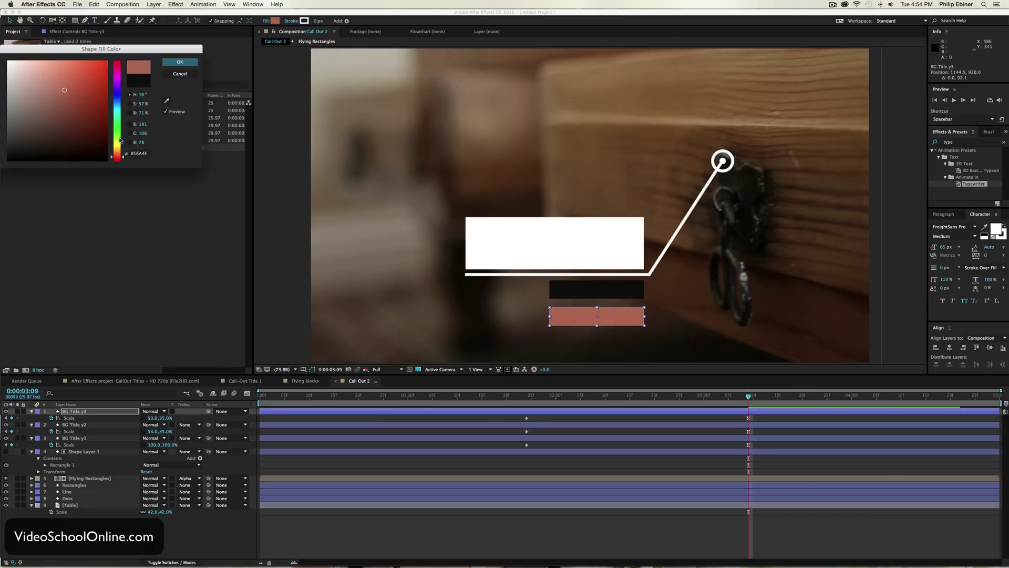
click(179, 61)
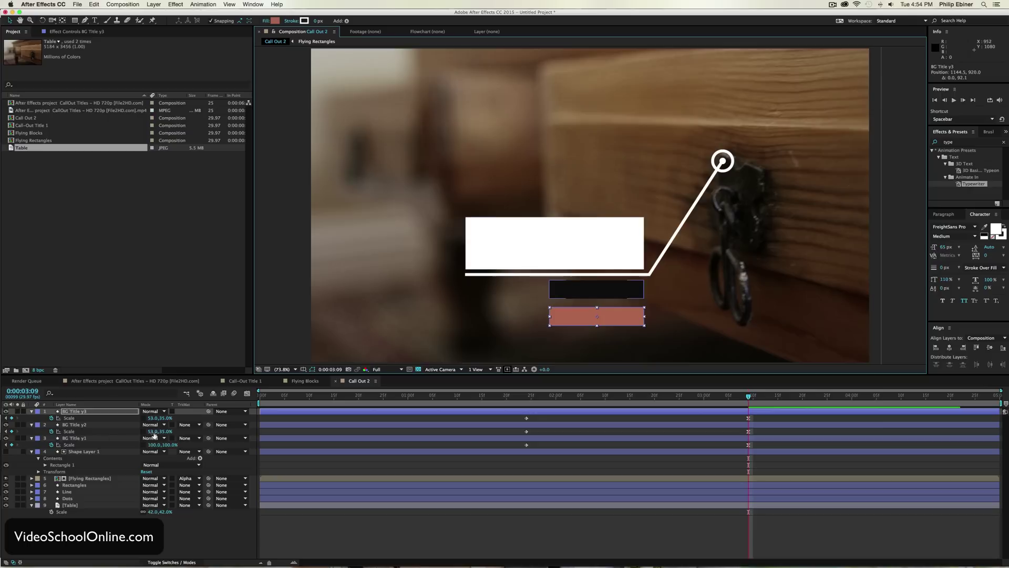
Step: Set BG Title y3's Scale to 48, 50% at 0:00:03:09 and replace its 0:00:01:24 keyframe with a linear one at 0, 50%
drag(168, 421, 149, 418)
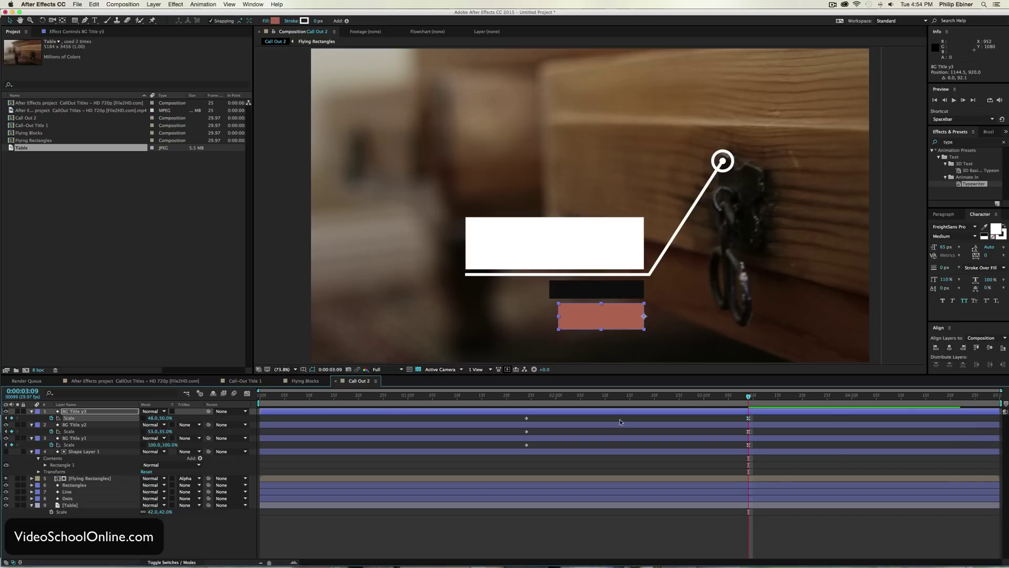
click(526, 396)
click(527, 418)
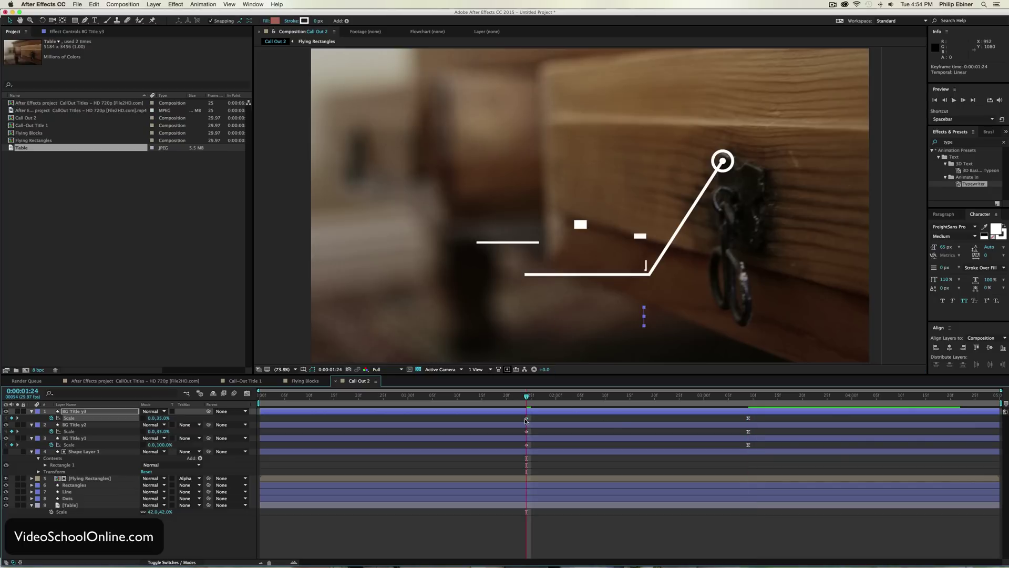
key(BackSpace)
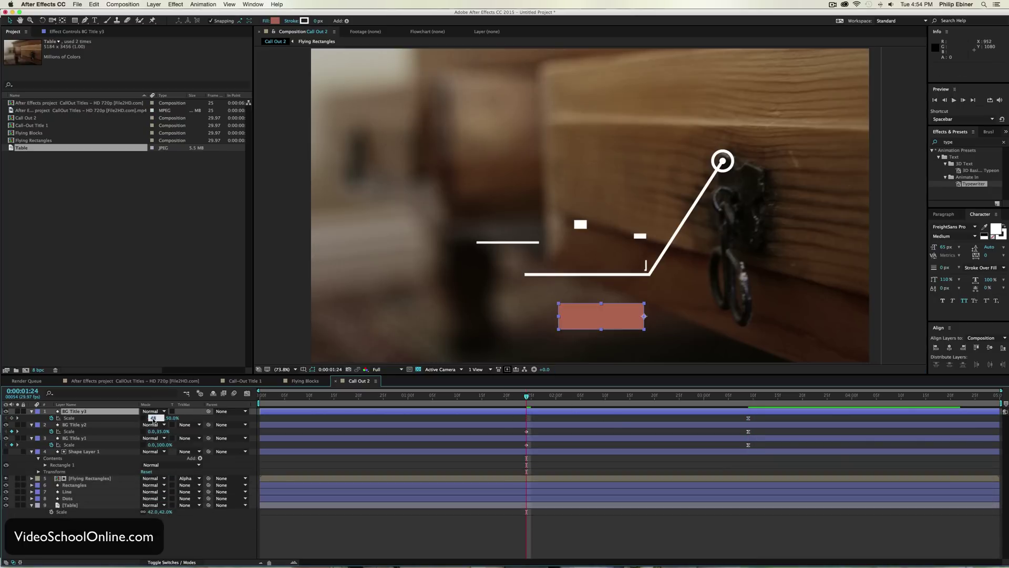
text(0)
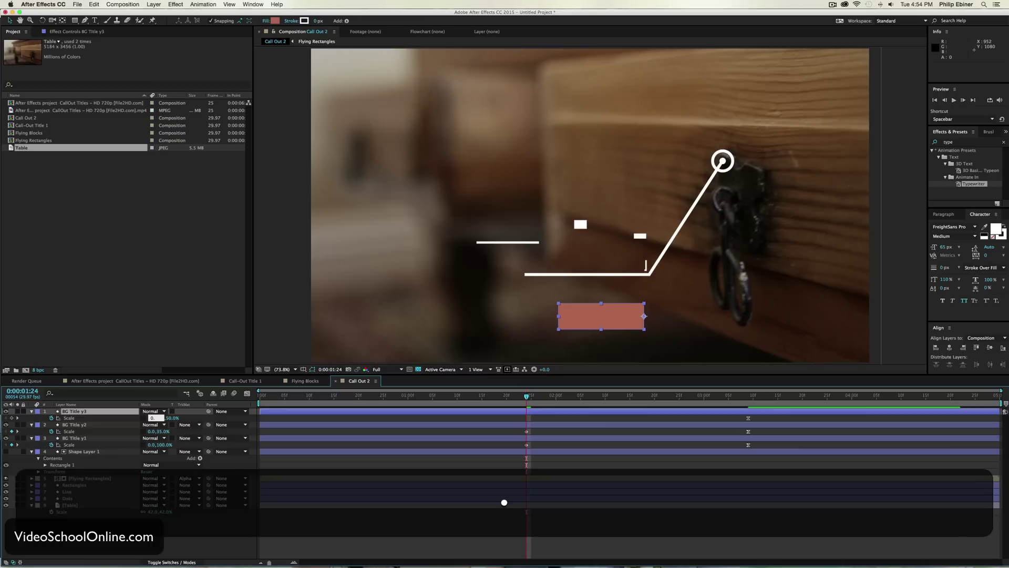
key(Return)
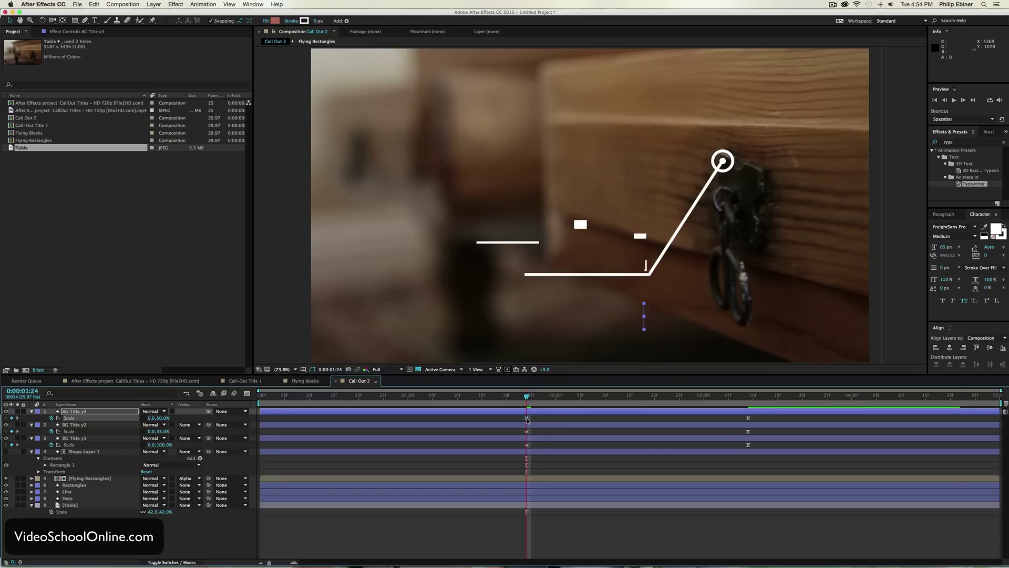
key(alt)
alt+super+click(527, 418)
Step: Offset BG Title y2 by about 9 frames and BG Title y3 by 17 frames, and preview the staggered growth
drag(549, 427, 630, 411)
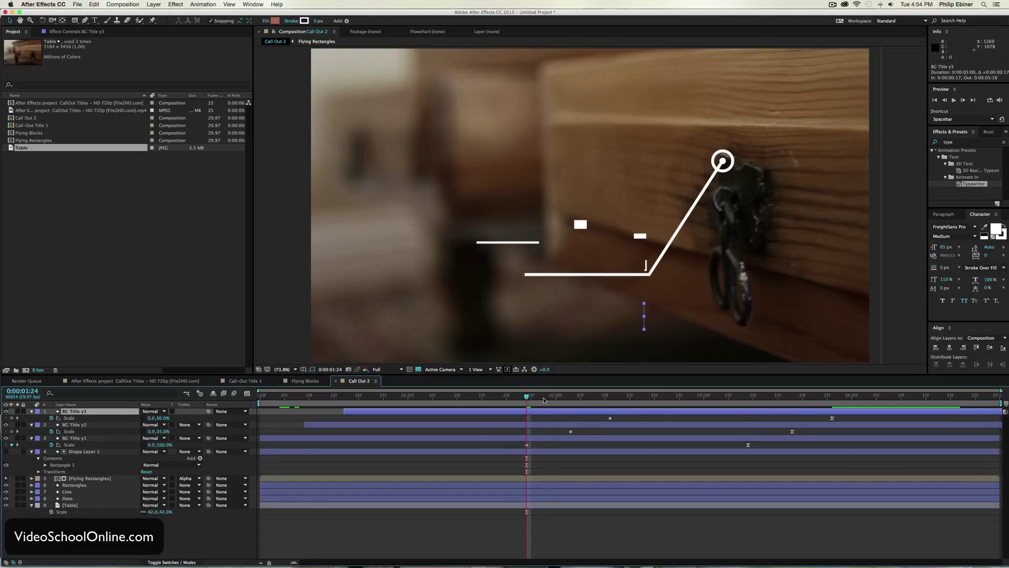
key(space)
drag(866, 402, 370, 415)
key(0)
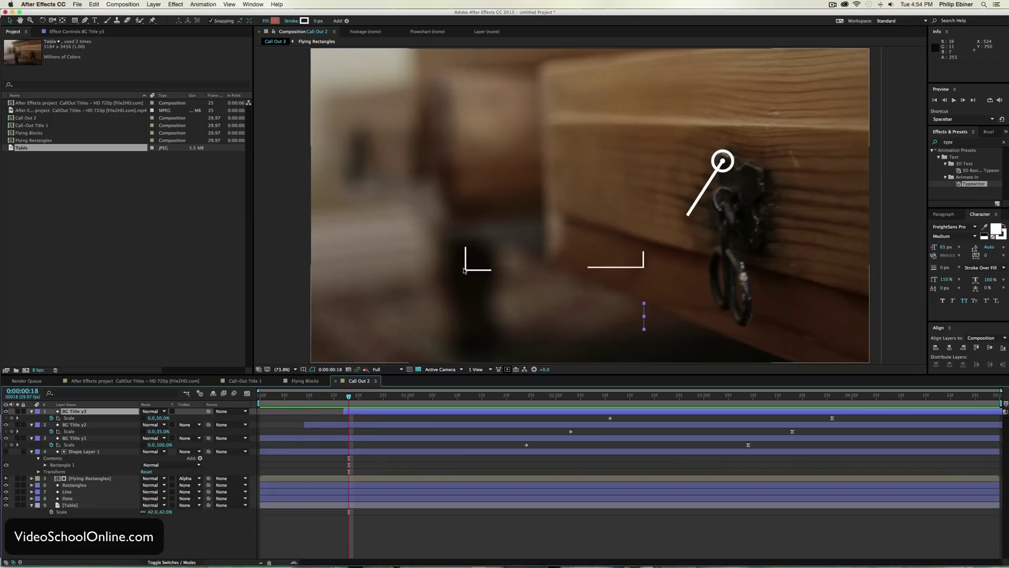
Step: Try trimming the start of the Flying Rectangles layer to 0:00:00:16, and undo the trim
mouse_move(349, 395)
mouse_down()
mouse_move(373, 397)
mouse_move(337, 401)
mouse_up()
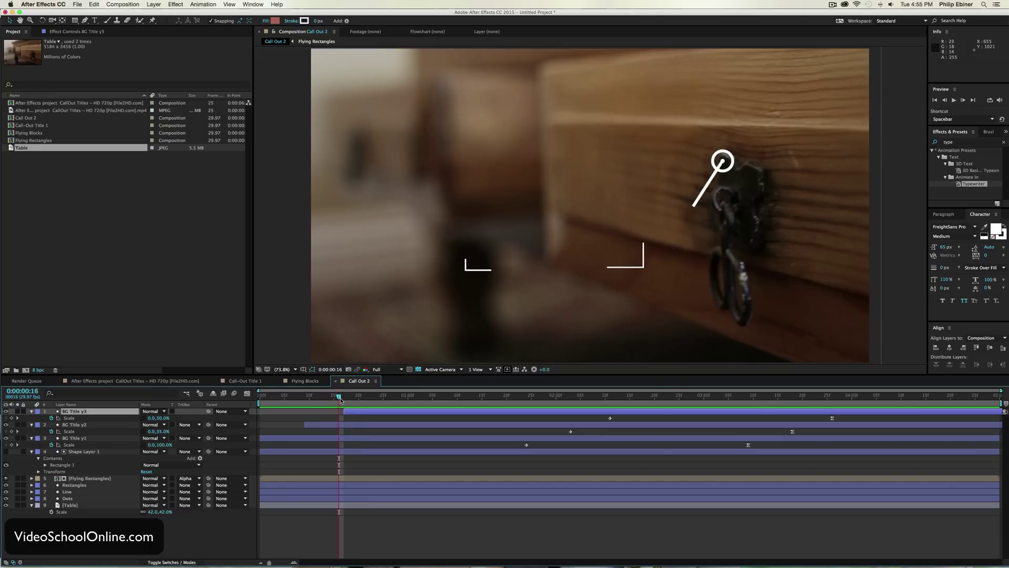
click(315, 451)
click(316, 476)
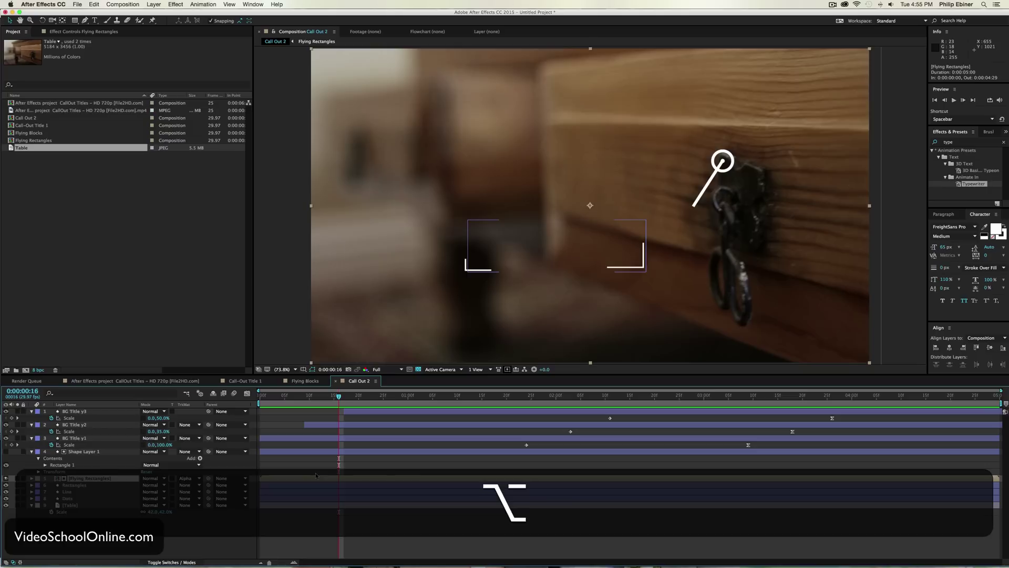
key(alt+bracketleft)
click(362, 466)
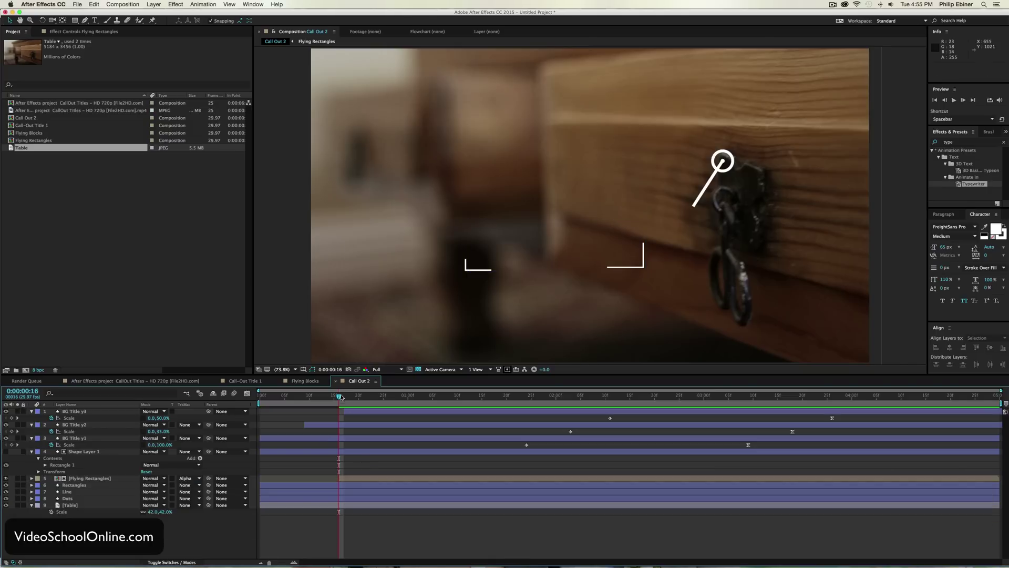
drag(314, 401, 336, 405)
key(super+z)
key(super+z)
Step: Trim the start of the Rectangles outline layer to 0:00:00:16 and scrub through the frames after it
click(302, 487)
key(alt)
key(alt+bracketleft)
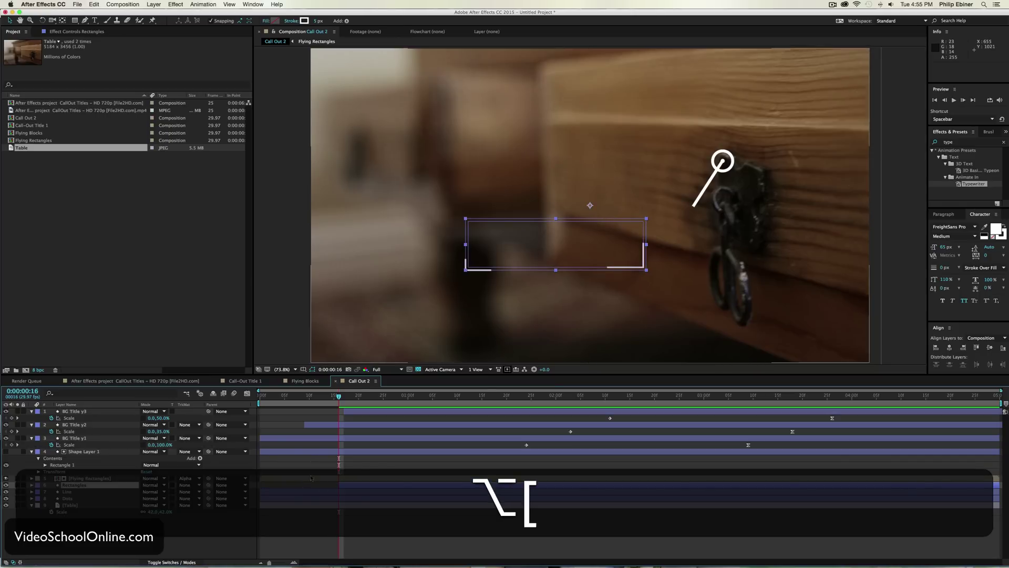
click(377, 466)
drag(325, 396, 374, 431)
Step: Move the Line layer's last End keyframe to 0:00:01:09, apply Easy Ease to it and preview the faster line
click(360, 491)
key(u)
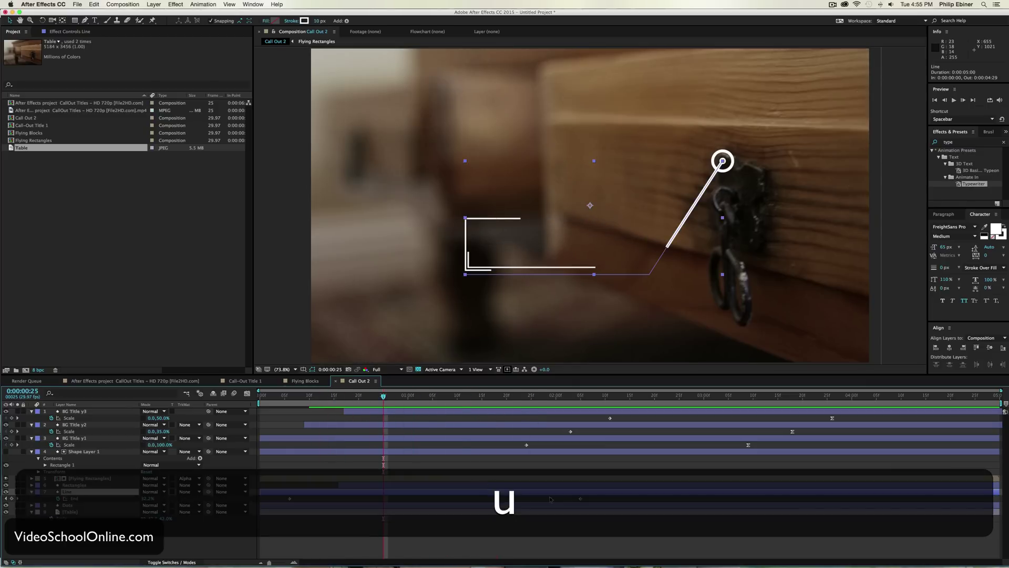
drag(581, 498, 512, 498)
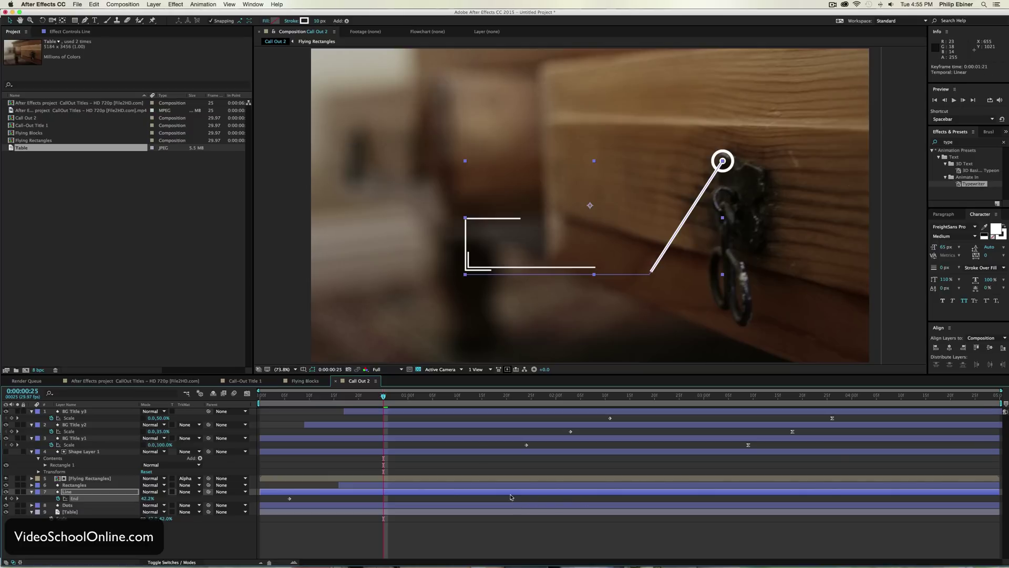
drag(395, 399, 427, 399)
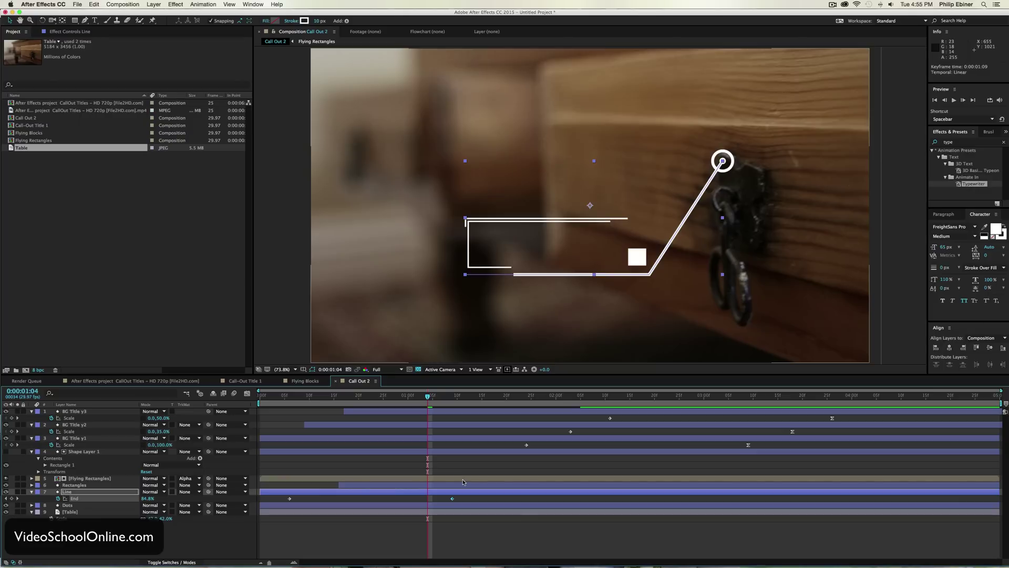
key(F9)
key(space)
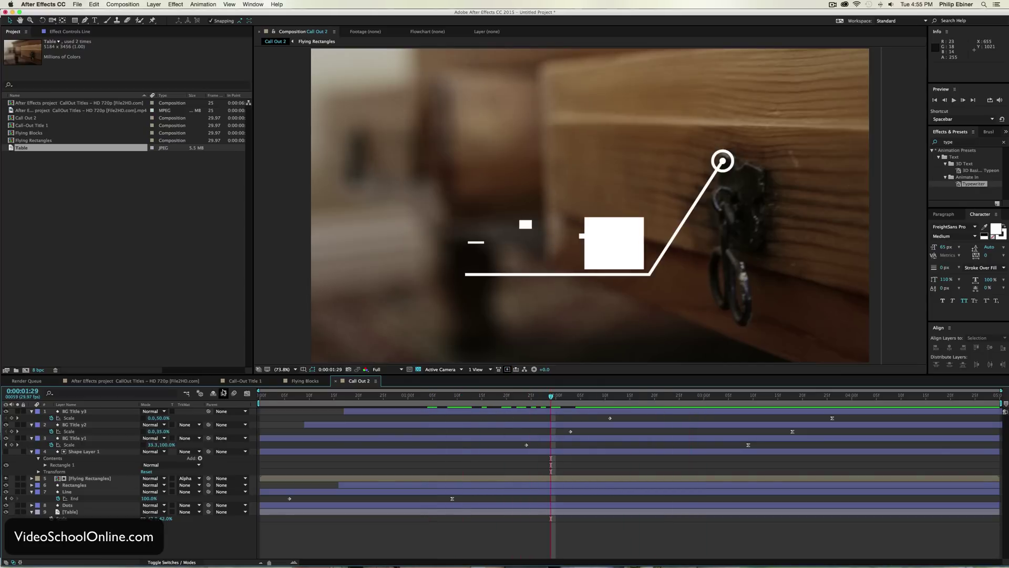
Step: Check how the text appears on the title backgrounds in the Call-Out Title 1 composition, and return to Call Out 2
click(245, 382)
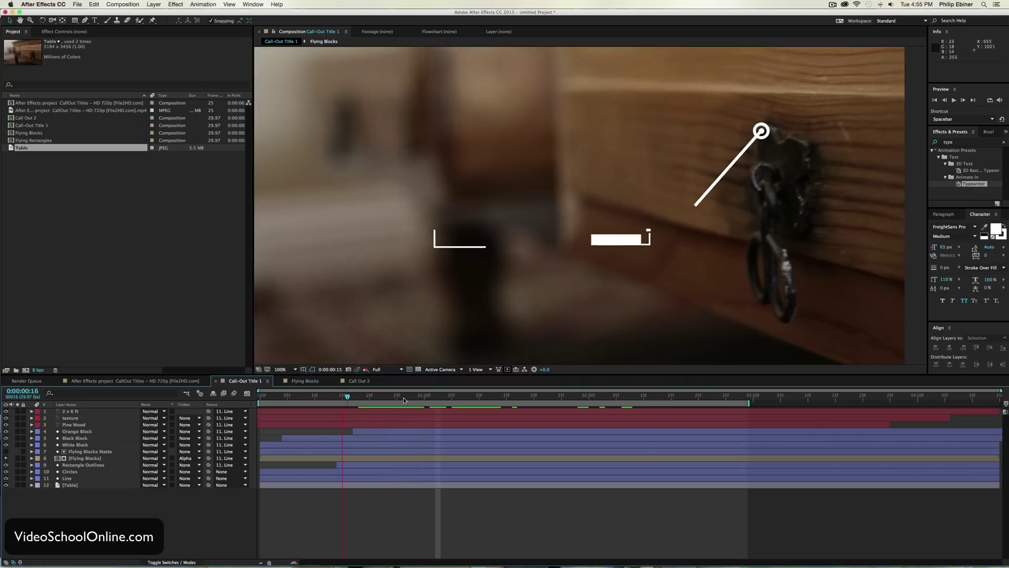
mouse_move(524, 404)
mouse_down()
mouse_move(468, 398)
mouse_move(512, 395)
mouse_up()
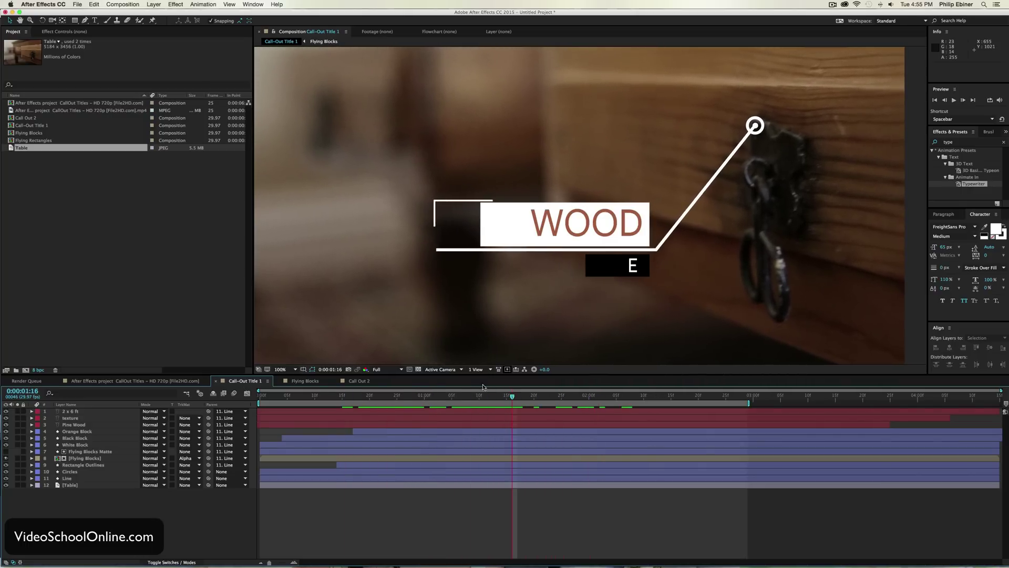
click(355, 381)
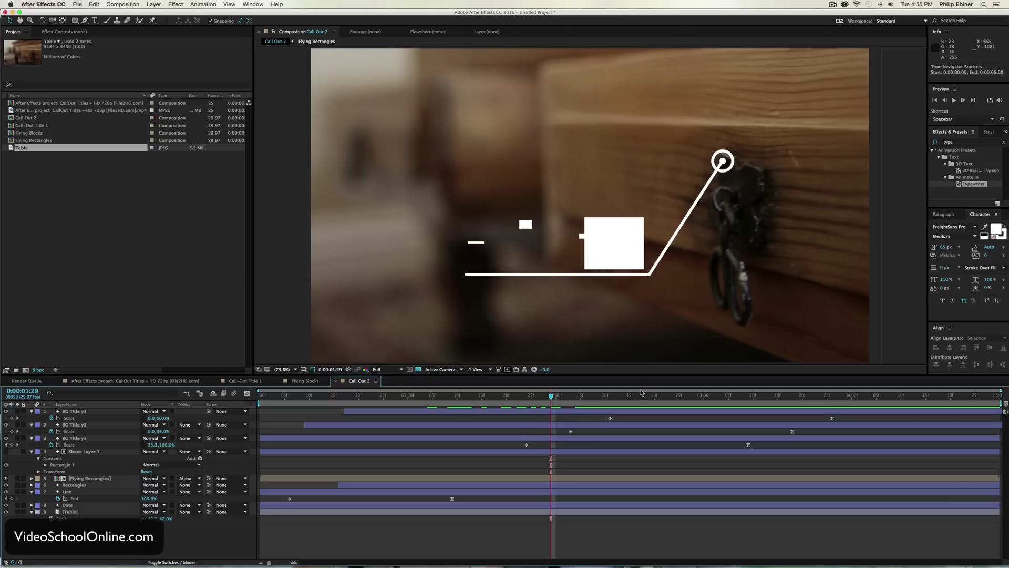
Step: At 0:00:03:20, add the text PINE WOOD over the white title rectangle
click(799, 397)
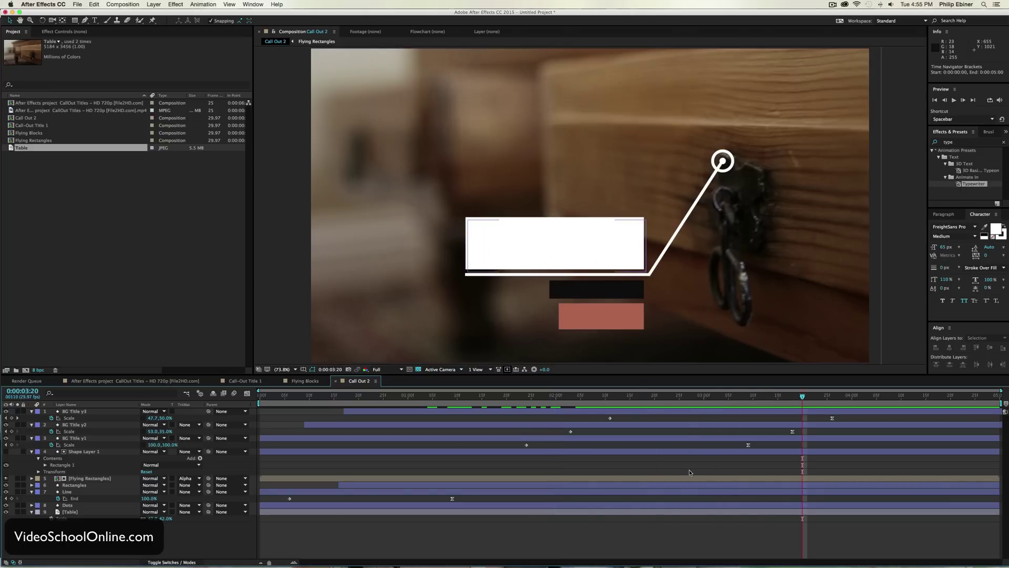
click(96, 20)
click(481, 244)
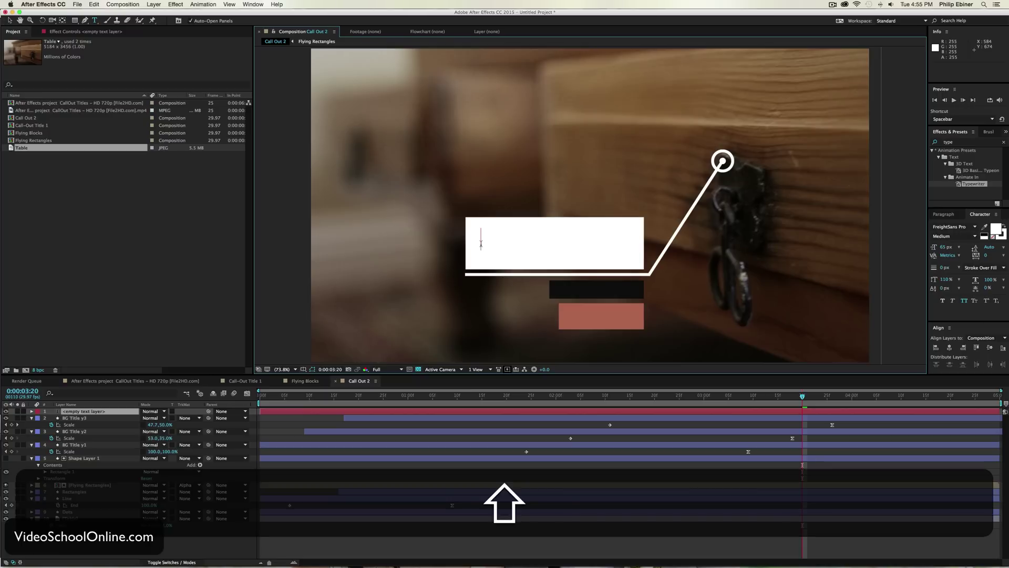
click(242, 381)
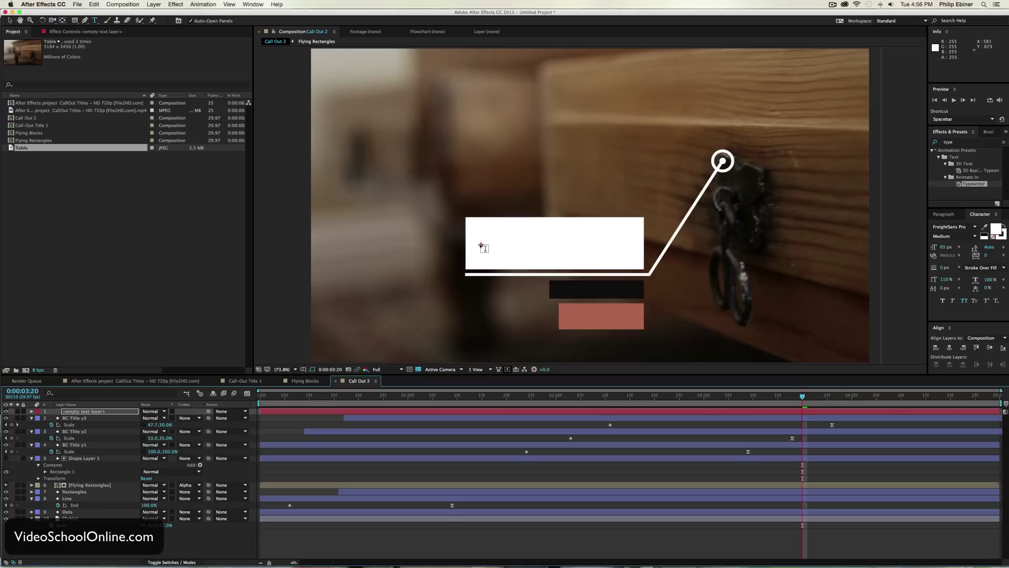
click(483, 248)
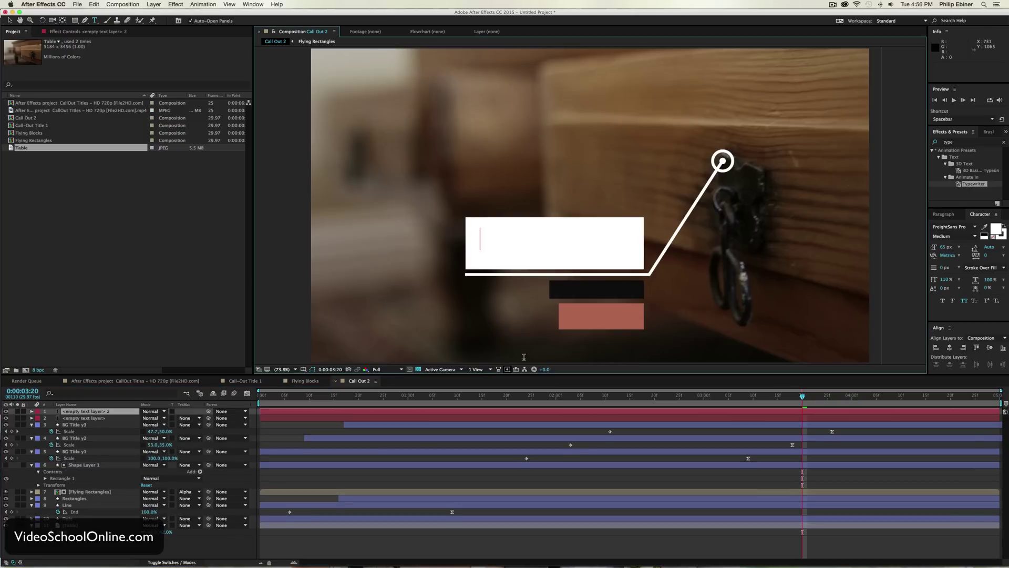
text(PINE)
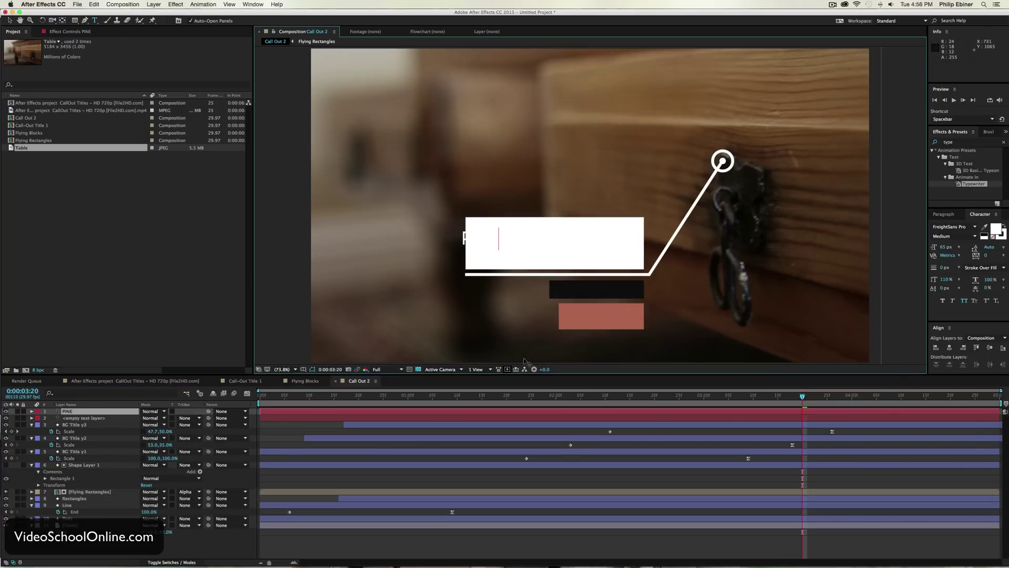
text( W)
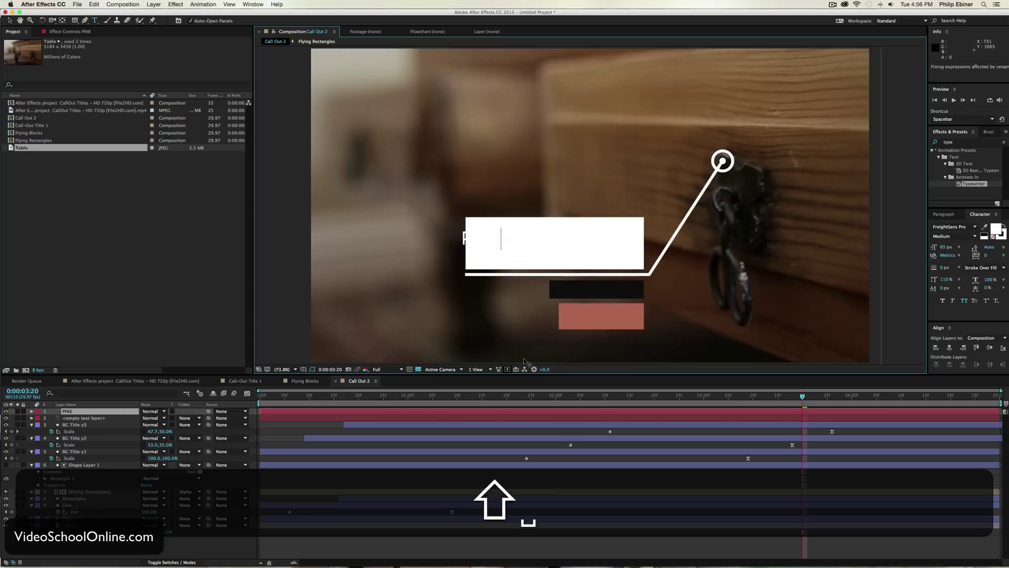
text(OOD)
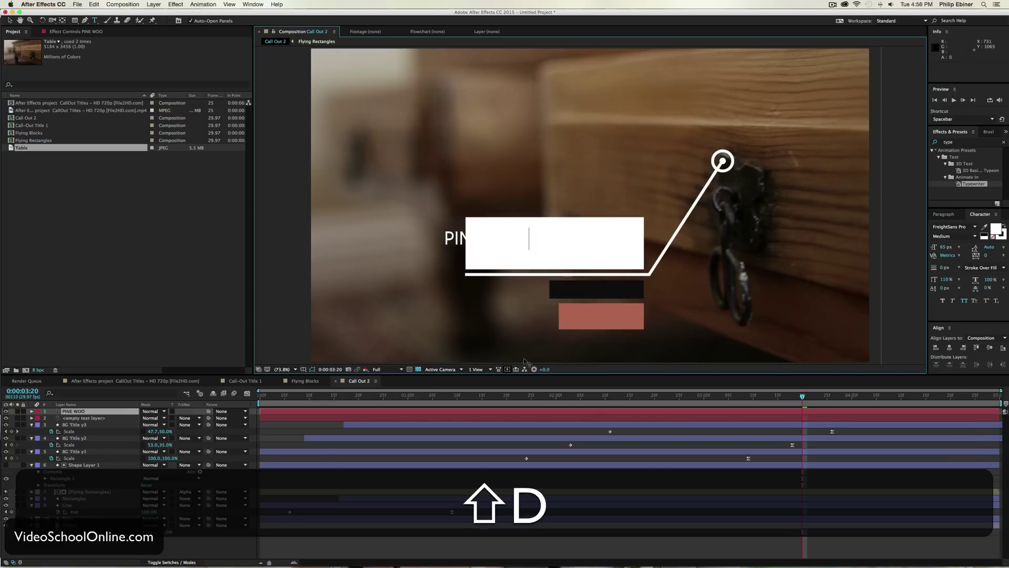
Step: Fill the PINE WOOD text with the muted red sampled from the lowest rectangle and set its font size to 115 px
key(shift+super+a)
click(984, 226)
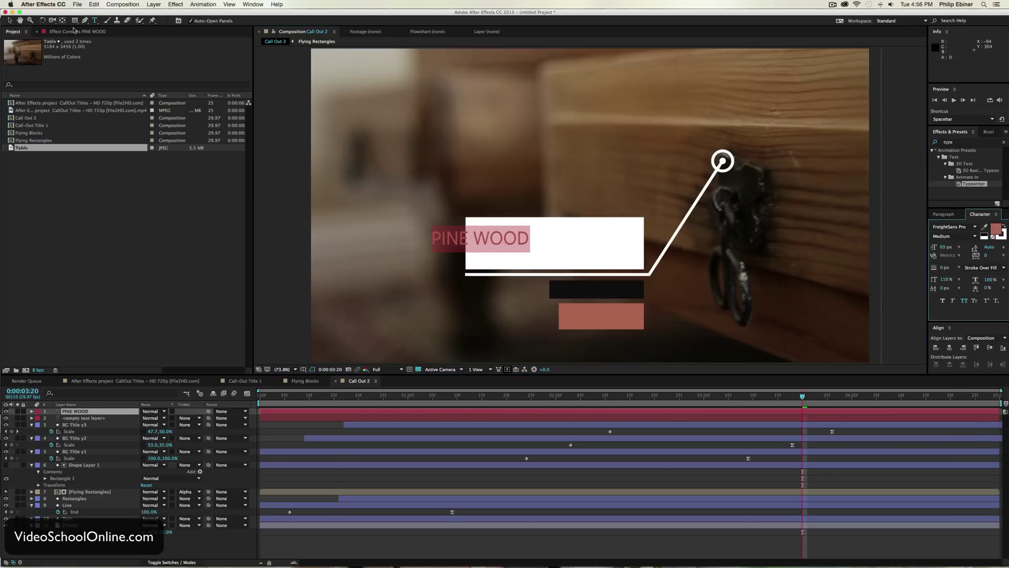
click(10, 20)
drag(946, 247, 968, 247)
key(v)
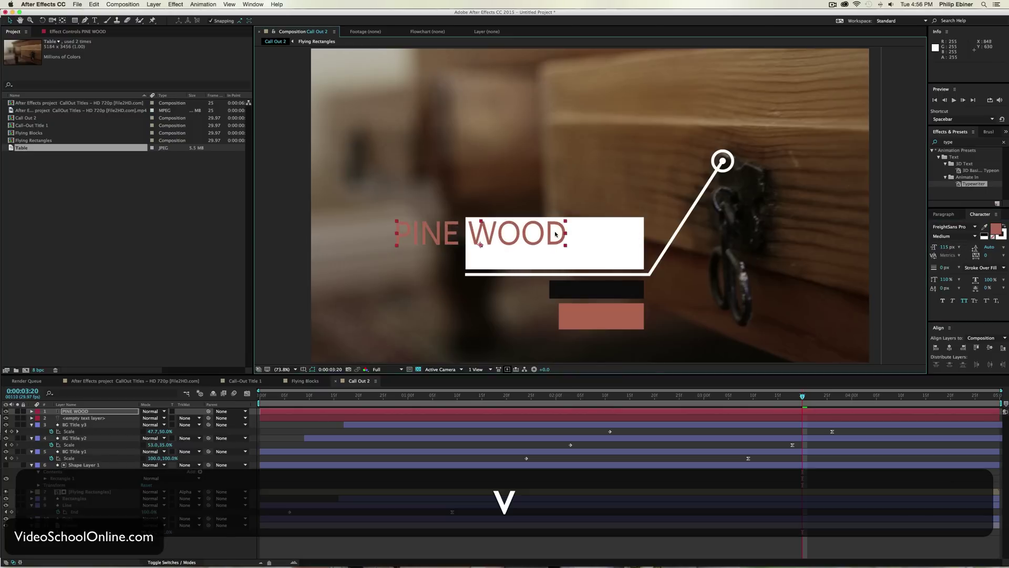
Step: Move the PINE WOOD text inside the white title rectangle and nudge it until it is centered there
drag(559, 233, 619, 248)
key(Up)
key(Right)
key(Right)
key(Right)
key(Right)
key(Up)
Step: Apply the Typewriter animation preset to the PINE WOOD text layer at 0:00:03:20
click(962, 140)
click(957, 142)
drag(965, 182, 609, 416)
click(130, 241)
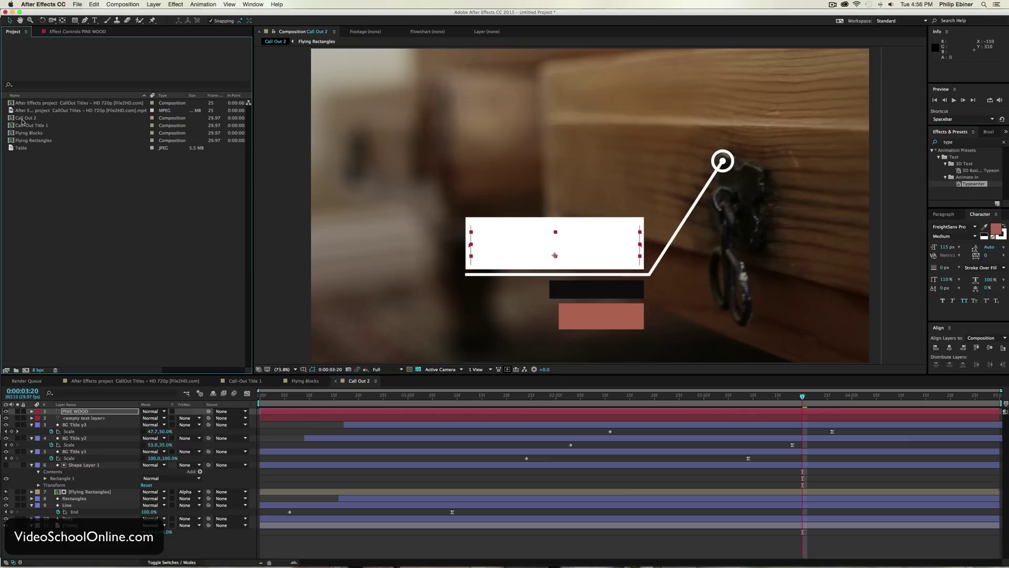
Step: Reveal the PINE WOOD layer's animation keyframes and delete the empty text layer beneath it
key(u)
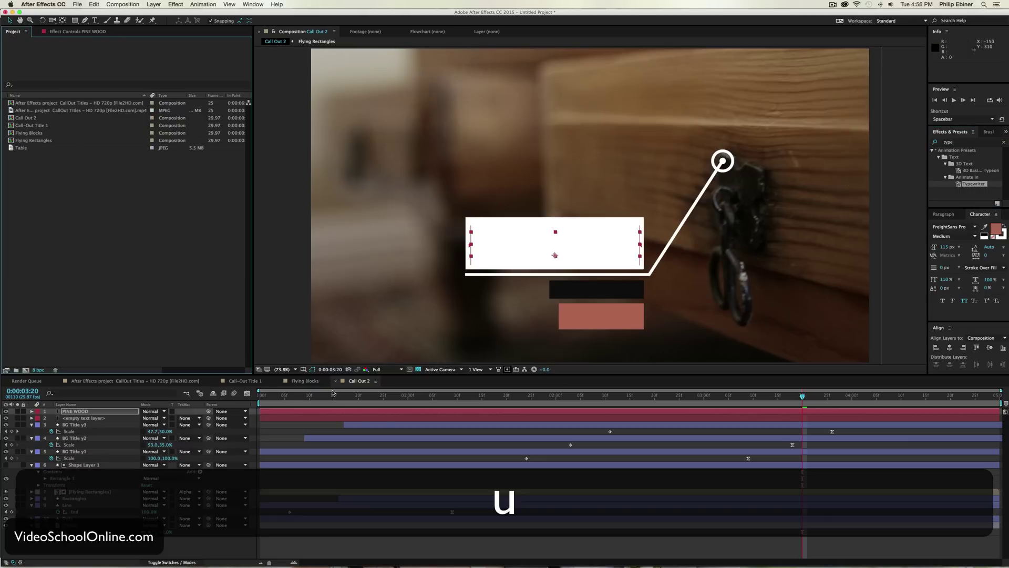
click(415, 411)
key(u)
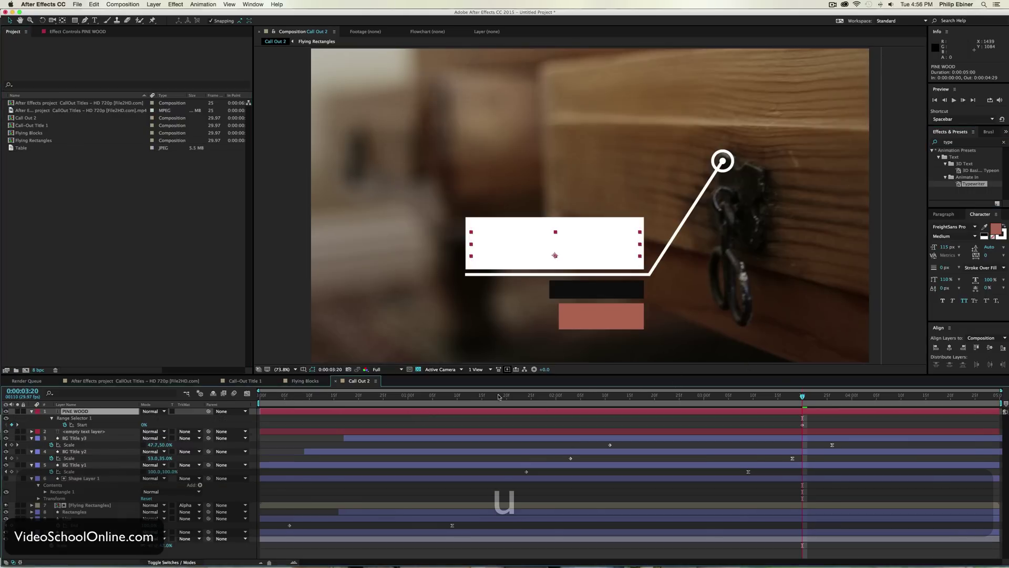
click(95, 434)
key(BackSpace)
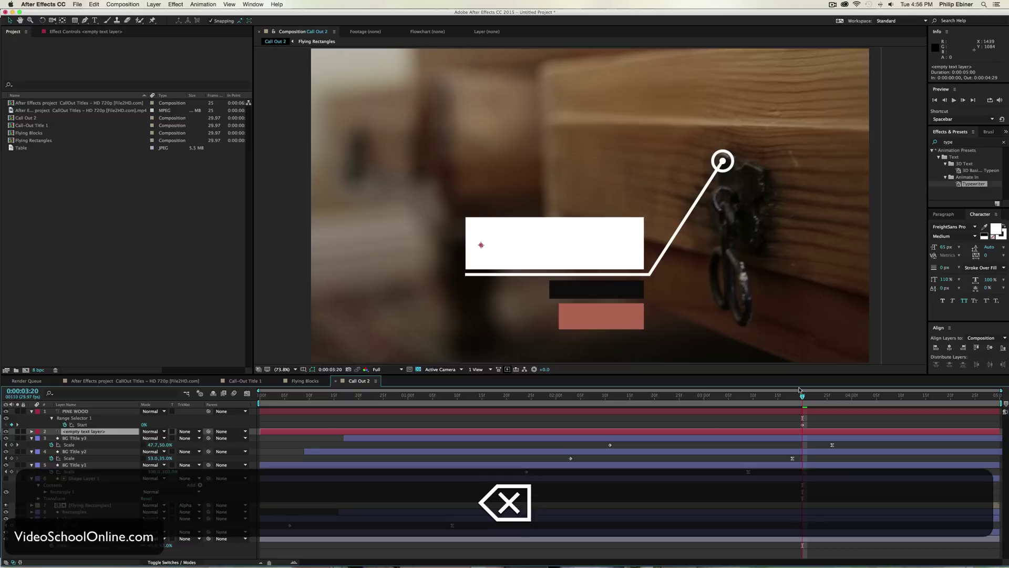
Step: Extend the PINE WOOD layer to the end of the composition, adjust its timing and expand its Range Selector 1
drag(896, 416, 1001, 410)
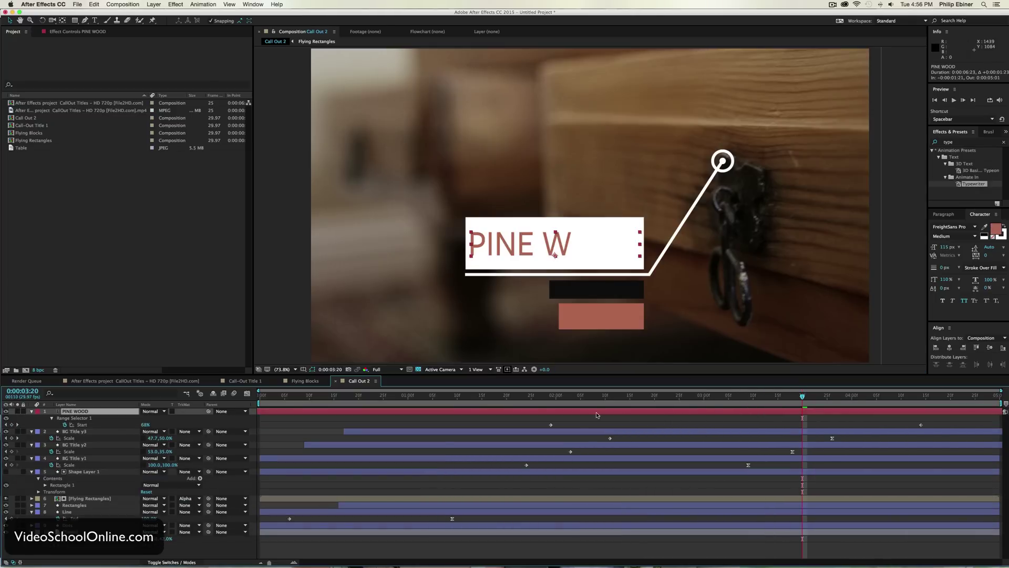
drag(661, 411, 618, 412)
click(51, 418)
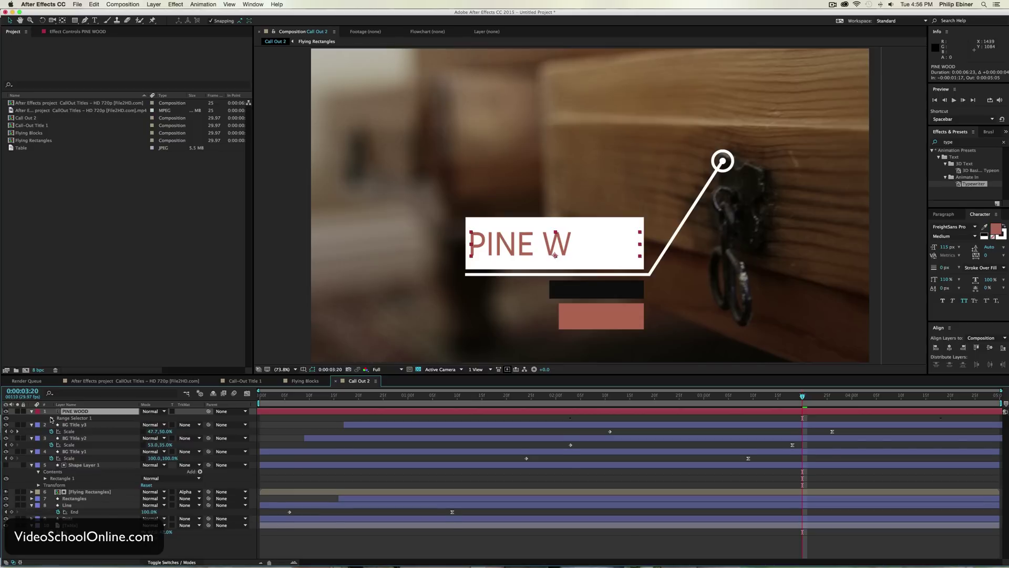
click(51, 418)
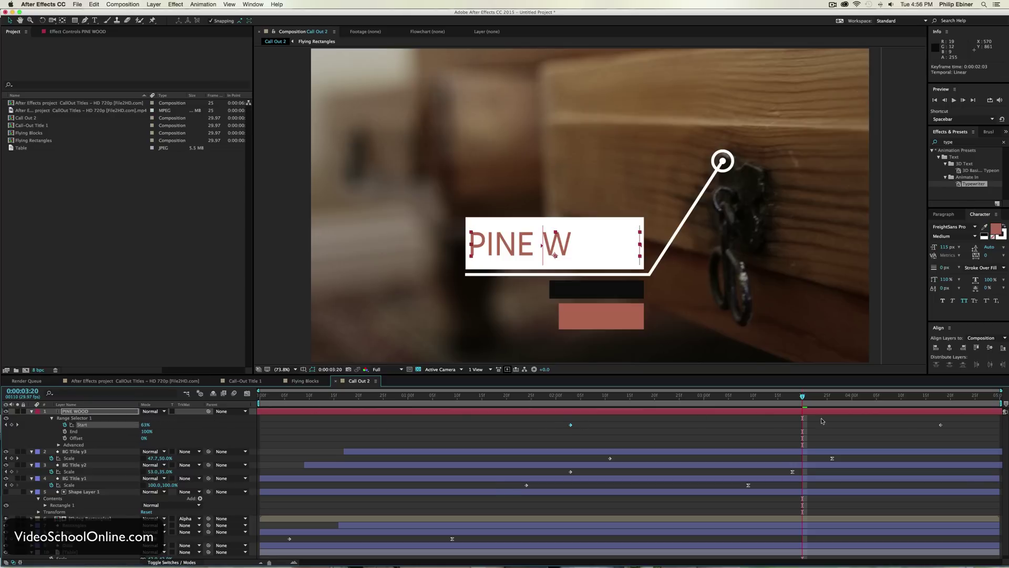
Step: Delete both Start keyframes of the PINE WOOD range selector and set its Start to 0%
key(BackSpace)
click(941, 426)
key(BackSpace)
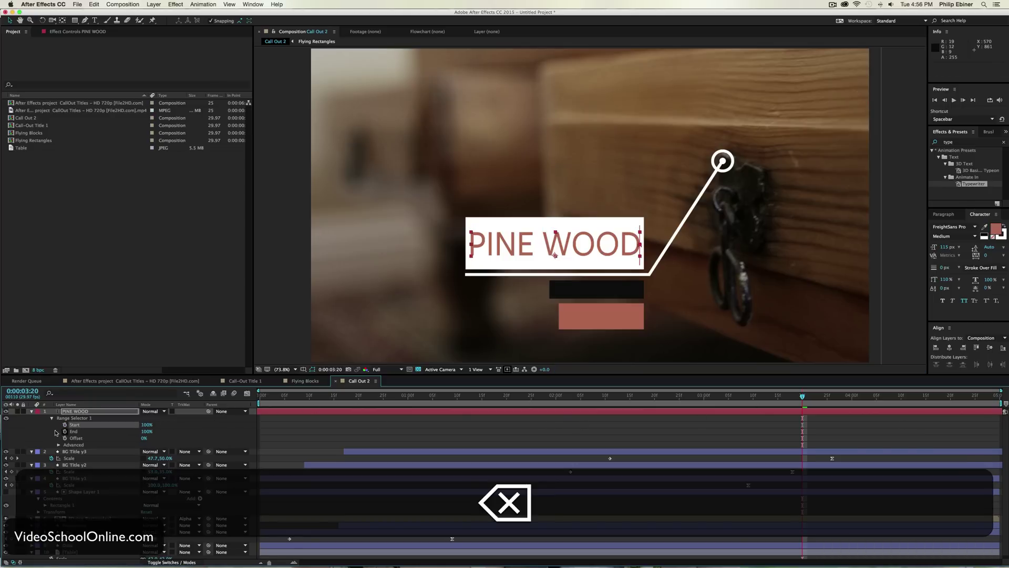
drag(147, 425, 40, 431)
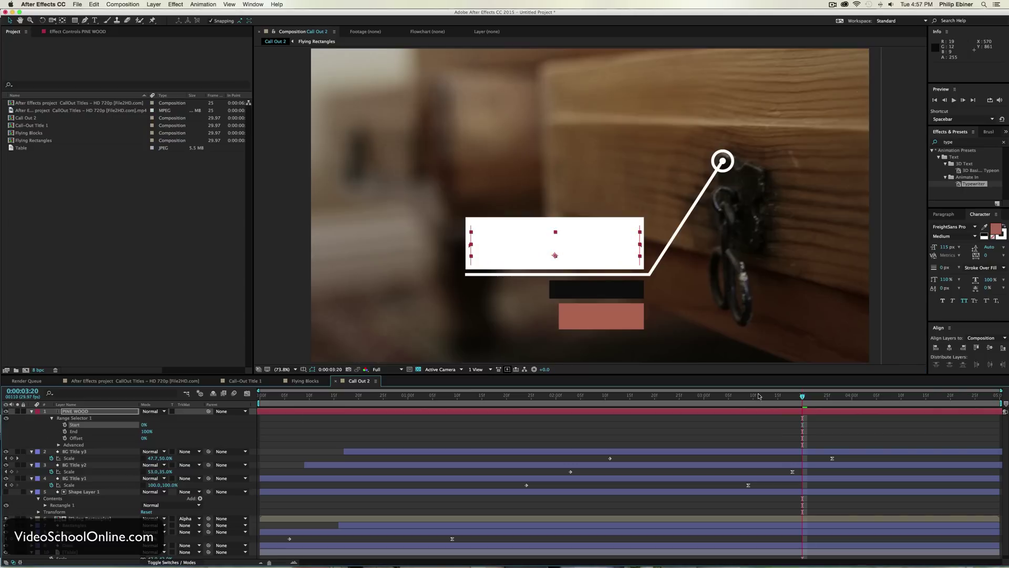
drag(147, 431, 131, 435)
key(super+z)
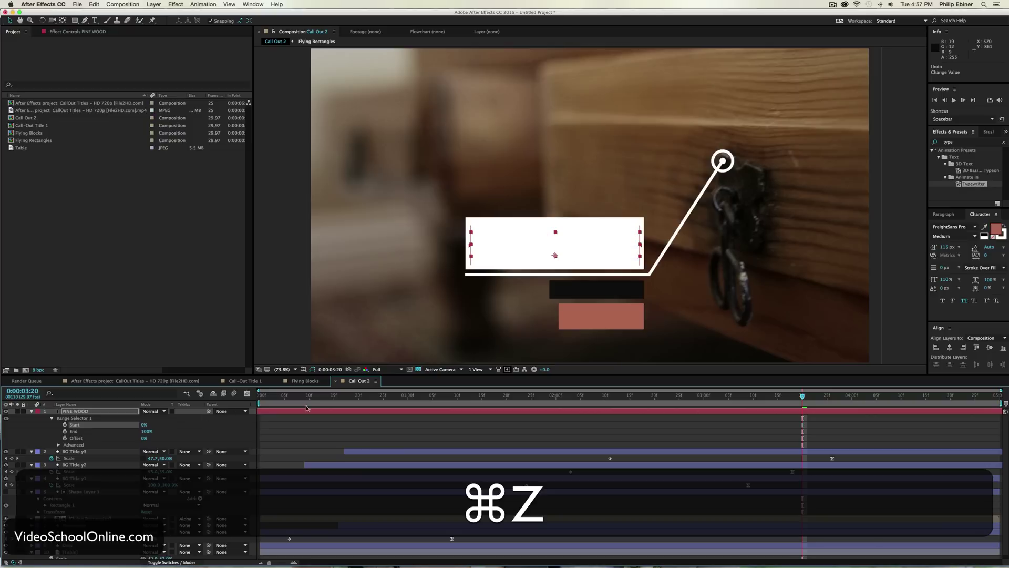
Step: Animate the PINE WOOD range selector's End from 100% at 0:00:01:28 to 0% at 0:00:03:17
click(610, 396)
drag(600, 400, 547, 406)
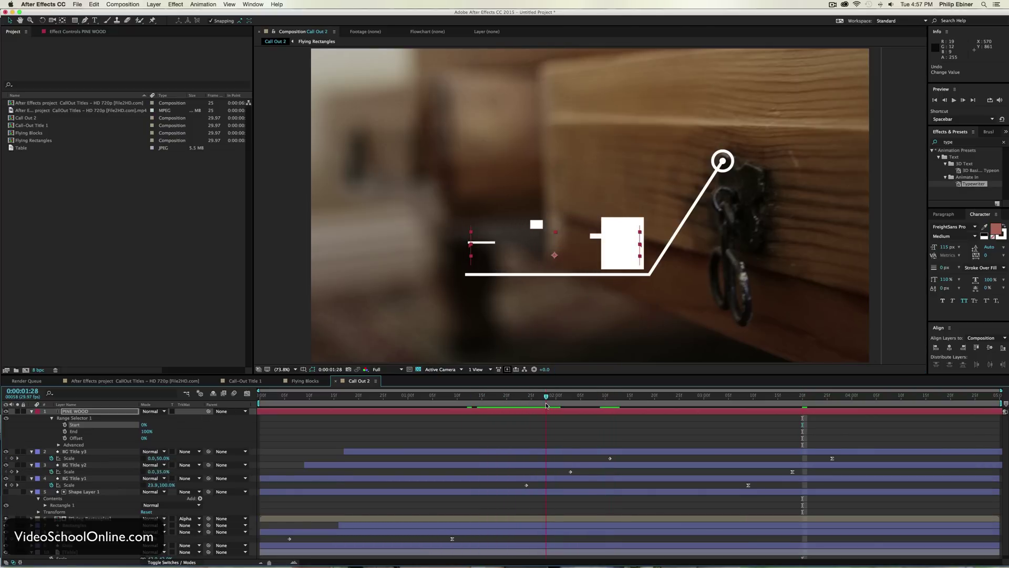
click(65, 432)
key(space)
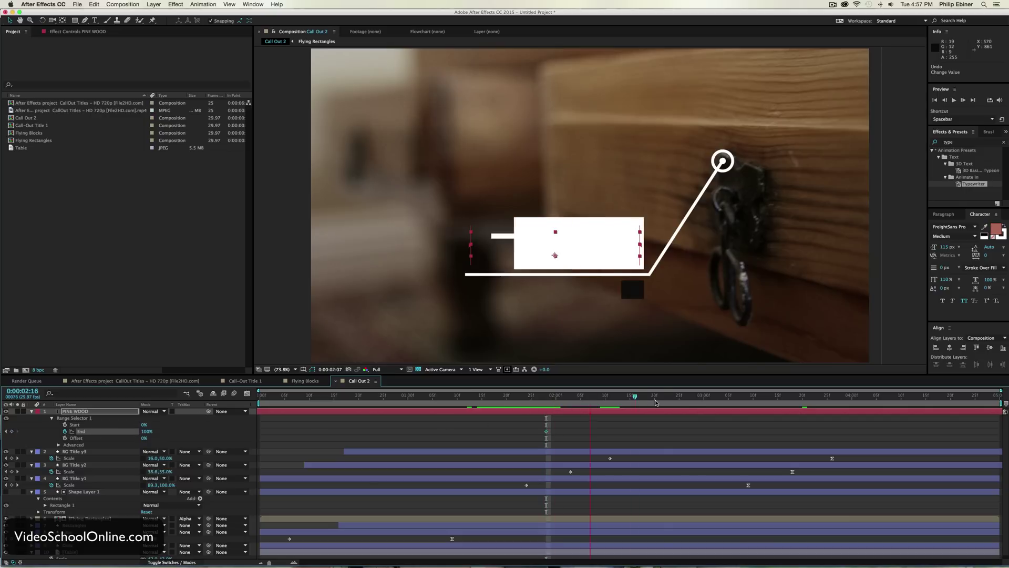
key(space)
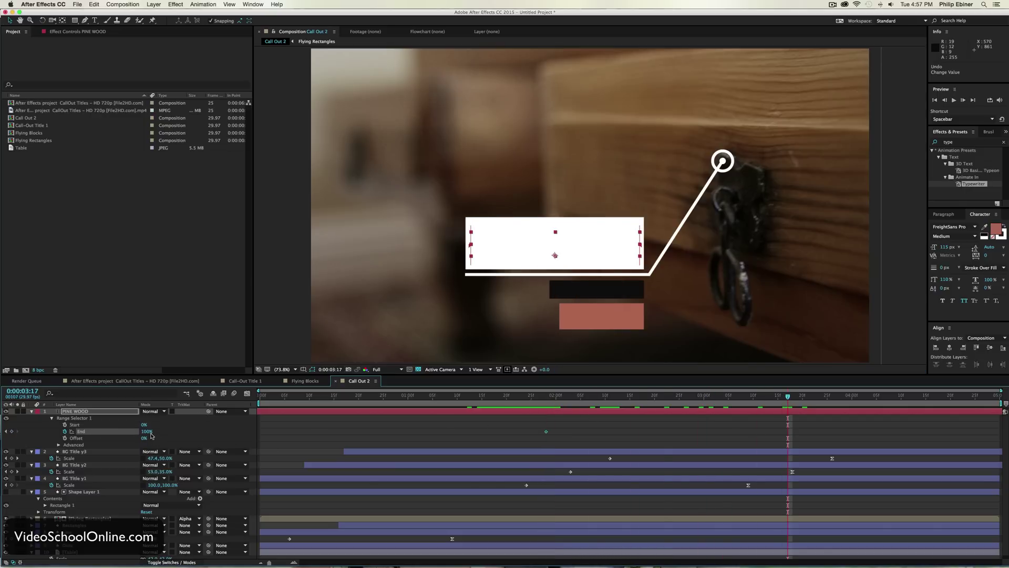
drag(137, 430, 91, 437)
Step: Move the second End keyframe of PINE WOOD earlier to 0:00:03:03 and check the text reveal
click(546, 424)
drag(548, 397, 714, 407)
drag(789, 433, 718, 436)
drag(598, 397, 558, 408)
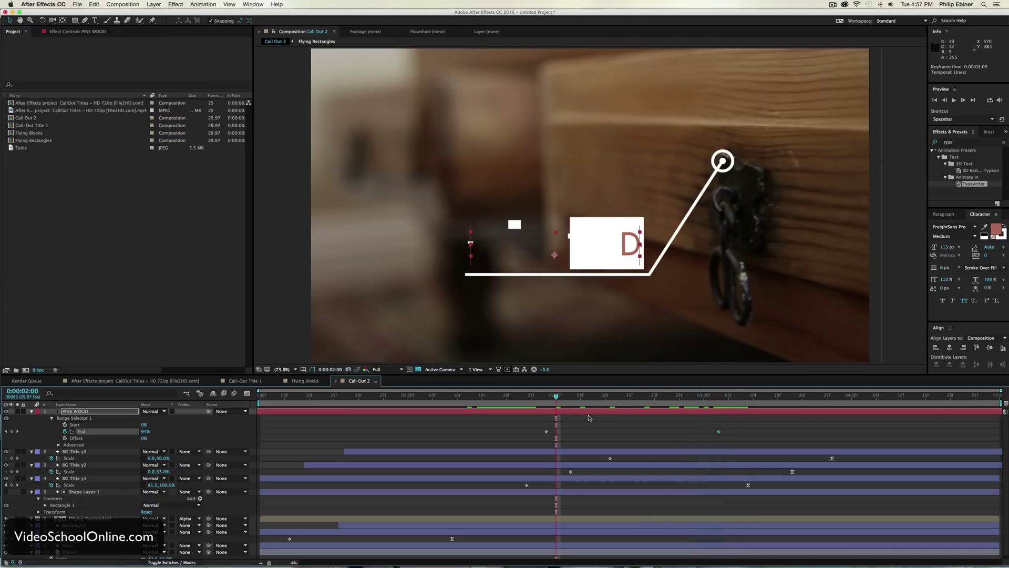
Step: Collapse all layer properties in the timeline and play through the title animation
click(30, 412)
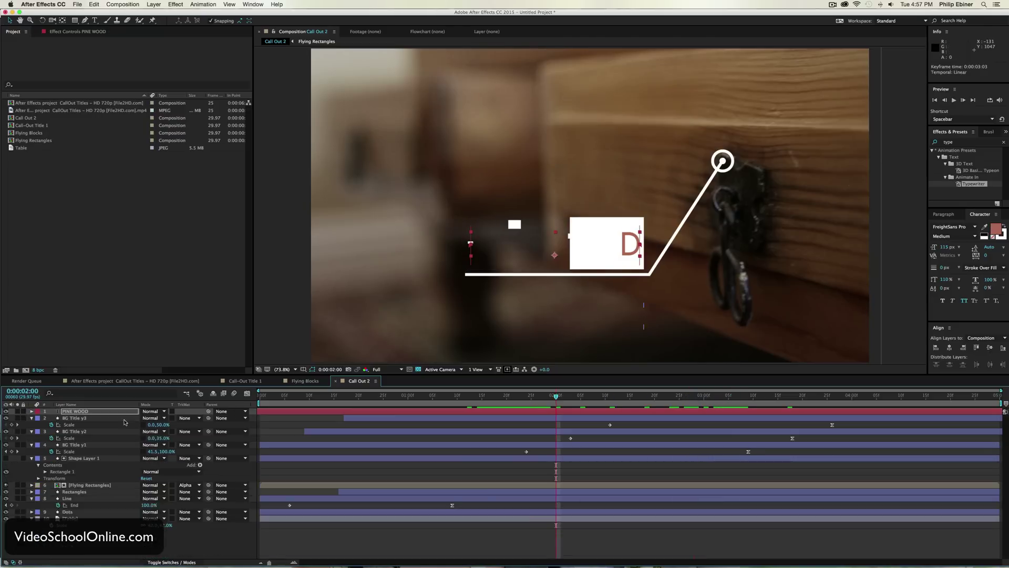
key(cmd+a)
key(s)
key(s)
click(352, 494)
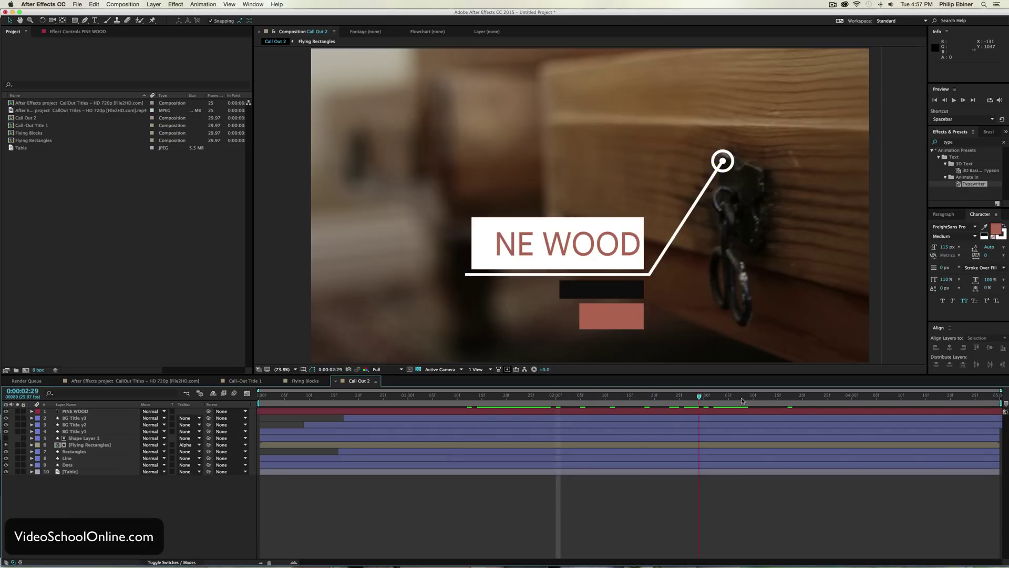
drag(620, 401, 482, 408)
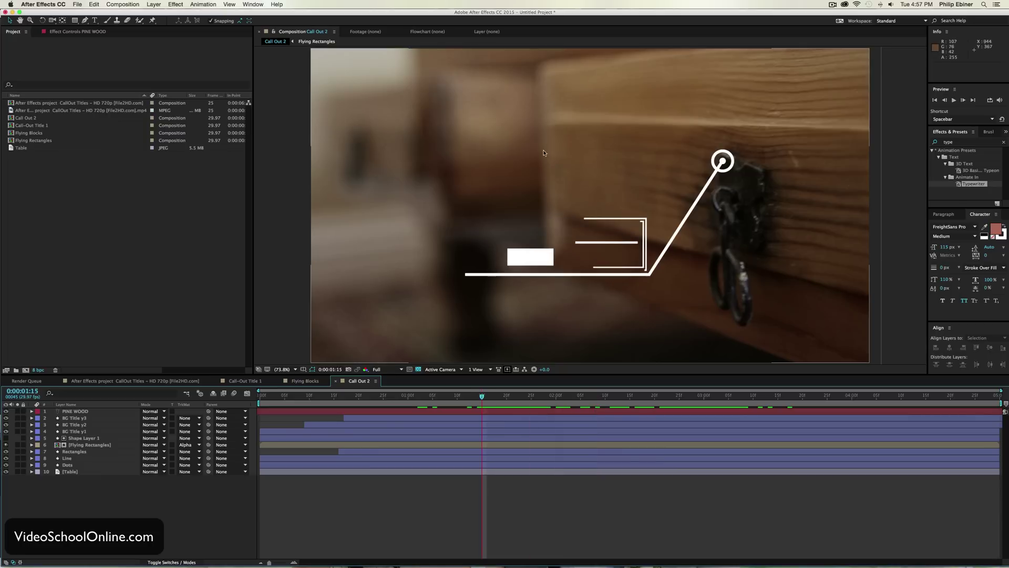
Step: Add Position and Scale keyframes to the Table layer and move them to the start of the composition
click(279, 471)
key(s)
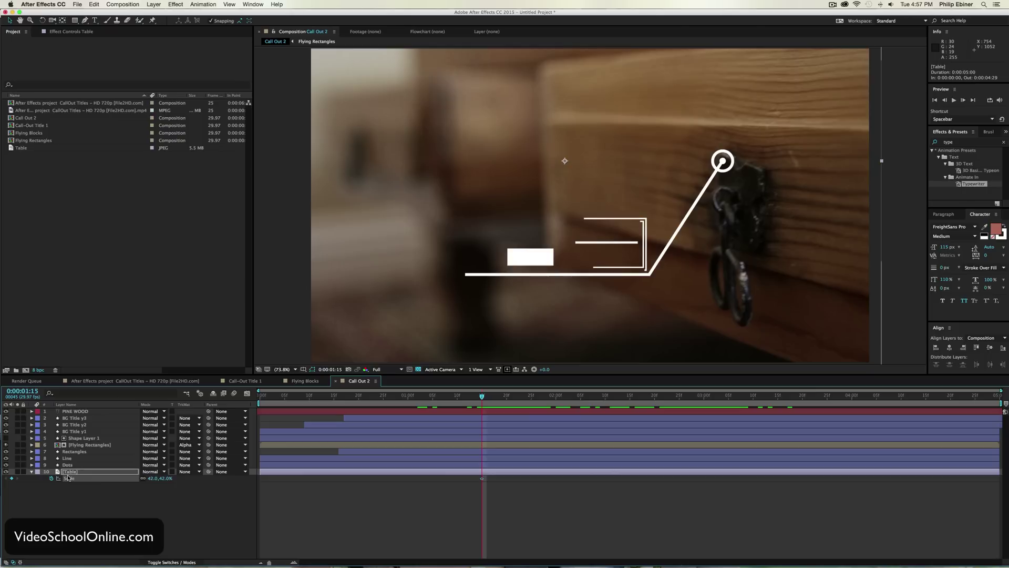
key(p)
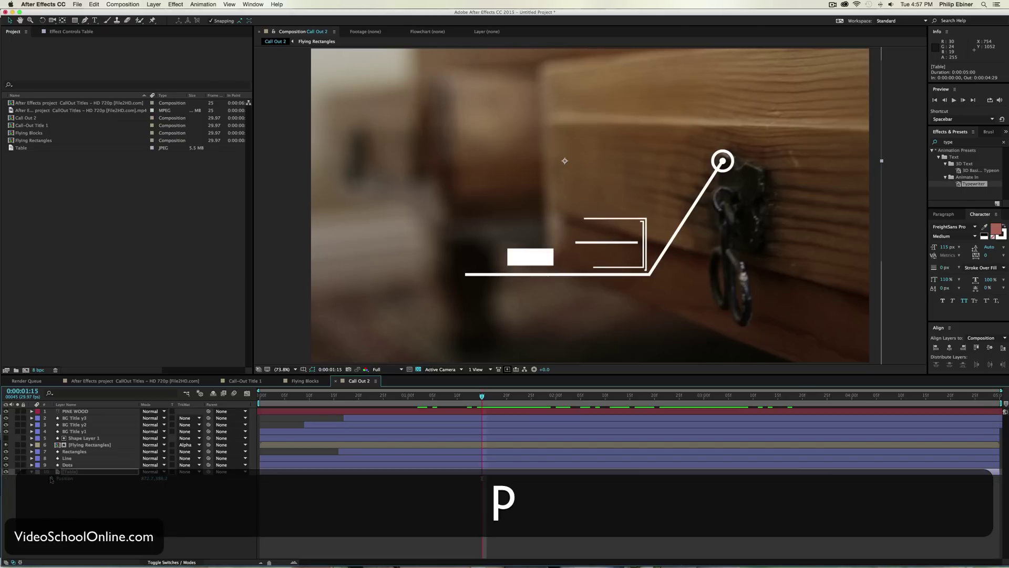
key(u)
key(u)
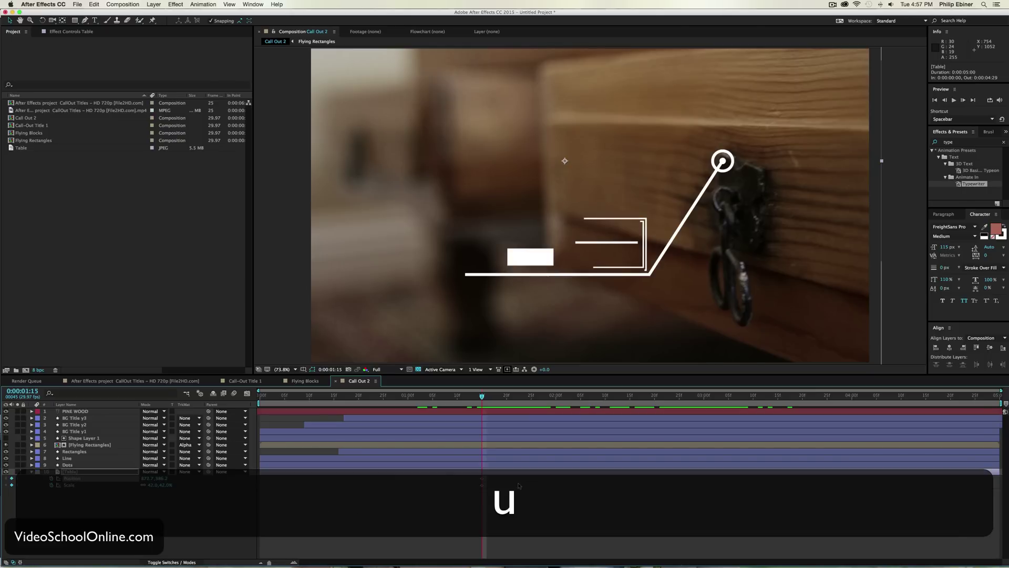
drag(499, 475, 473, 491)
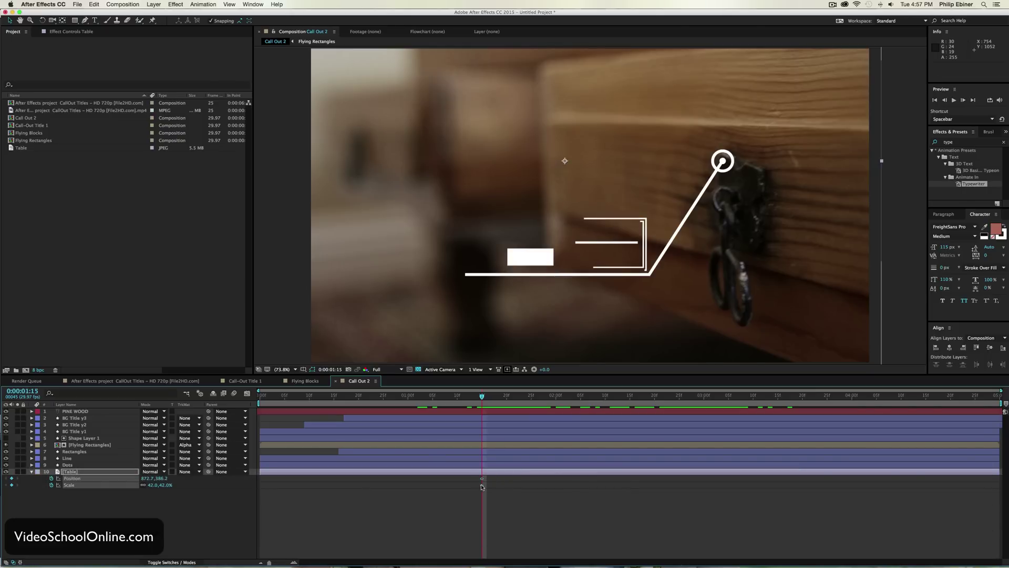
drag(289, 489, 259, 487)
click(257, 496)
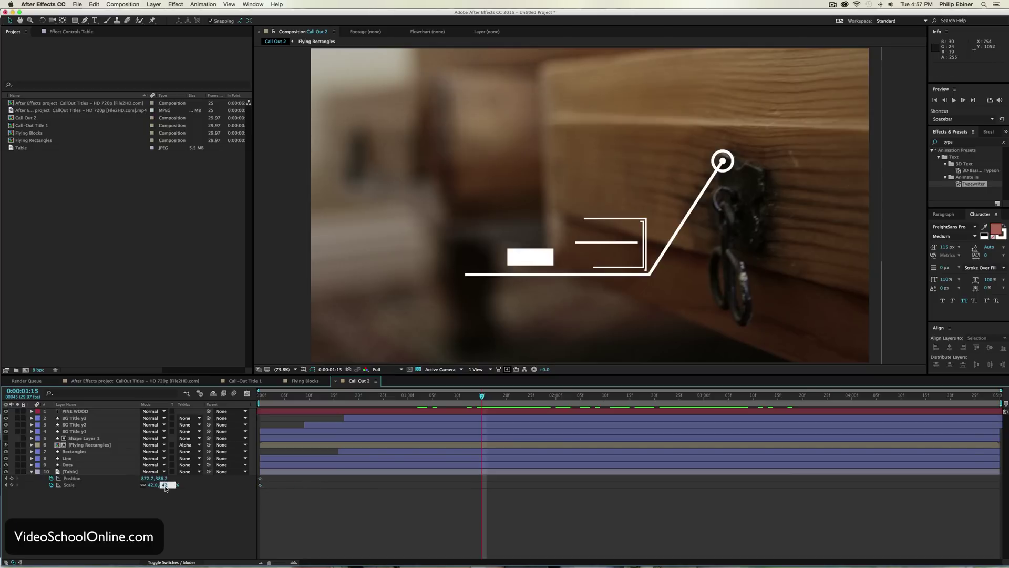
Step: At 0:00:01:15, scale the Table photo to 45%, enlarge it further and shift its position so it fills the frame
text(45)
key(Return)
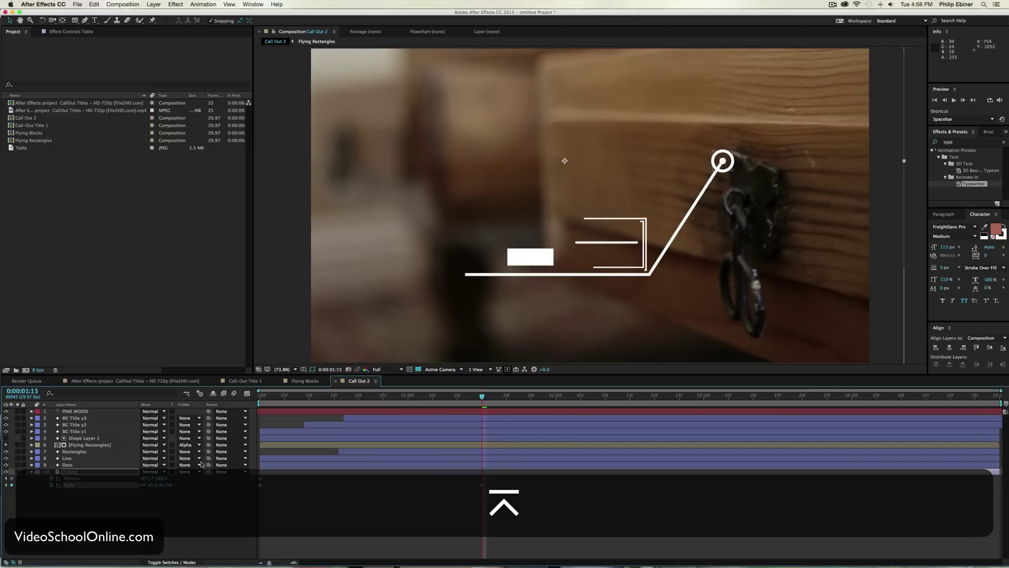
drag(162, 478, 111, 485)
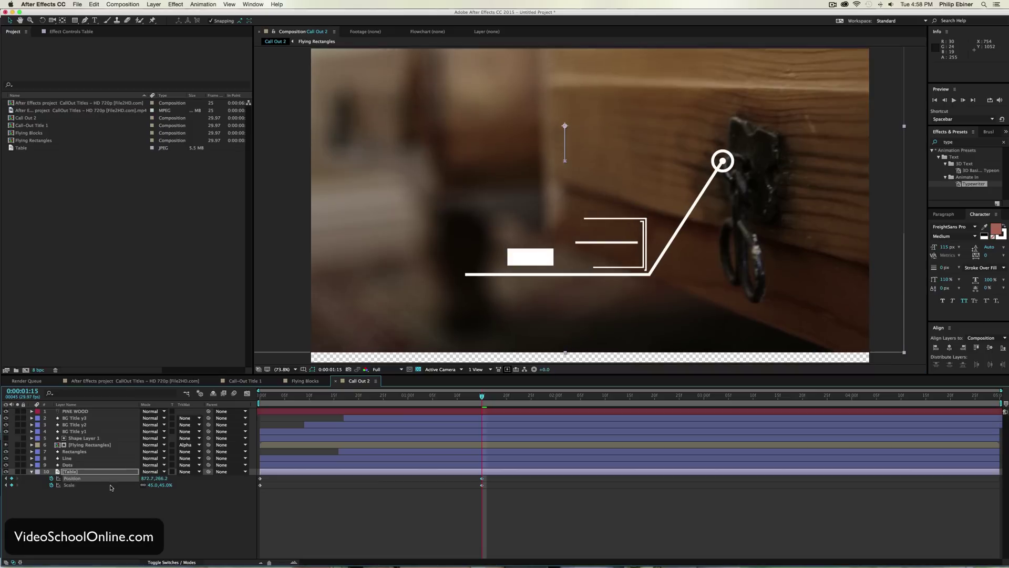
click(111, 485)
click(180, 477)
drag(162, 479, 106, 481)
drag(167, 485, 103, 481)
Step: Move the Table layer's ending keyframes to 0:00:04:26 and shift the photo 122 px to the right at 0:00:00:00
drag(504, 492, 996, 479)
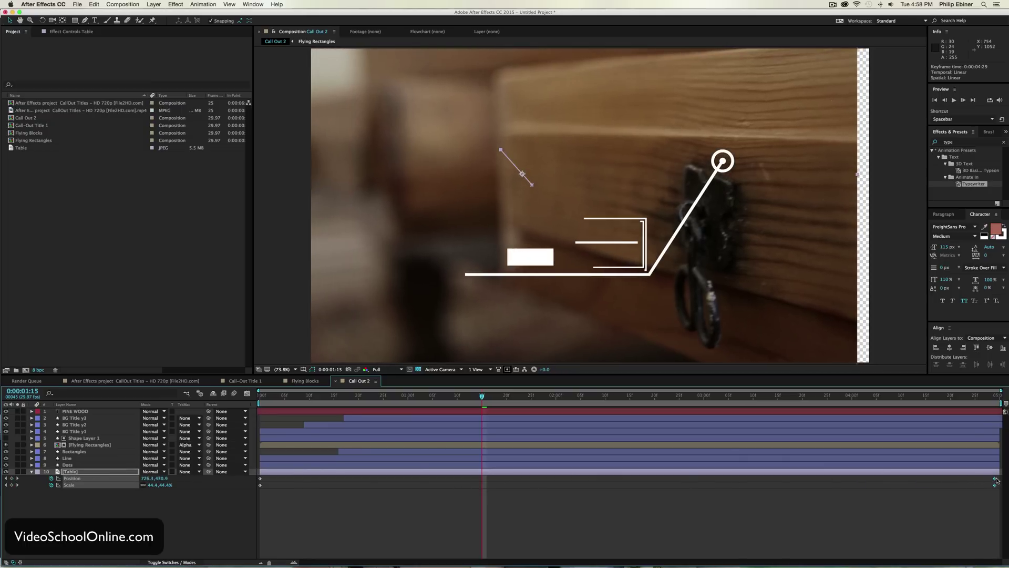
key(super+z)
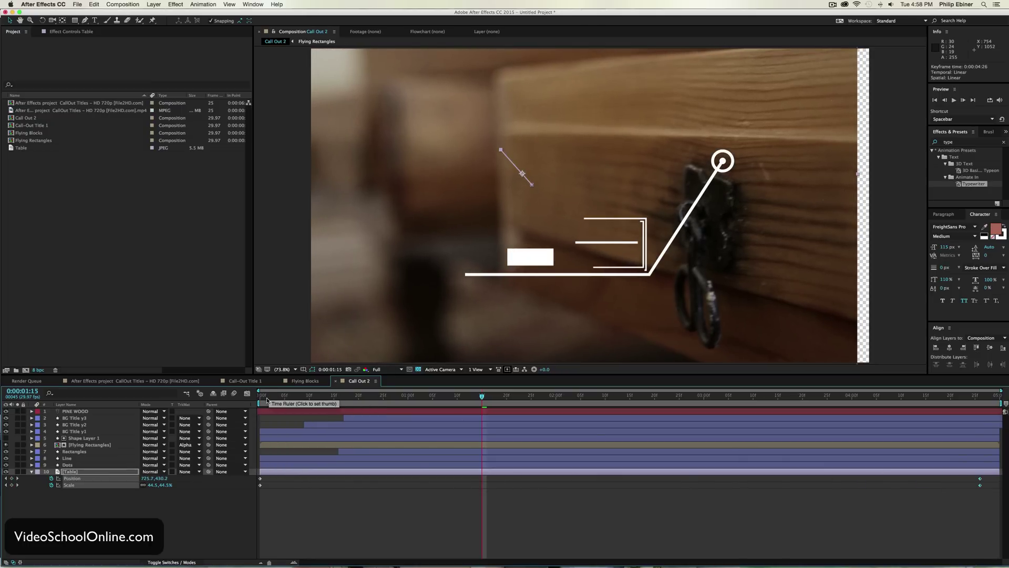
drag(266, 395, 251, 404)
click(341, 518)
click(279, 473)
click(564, 236)
drag(565, 238, 594, 239)
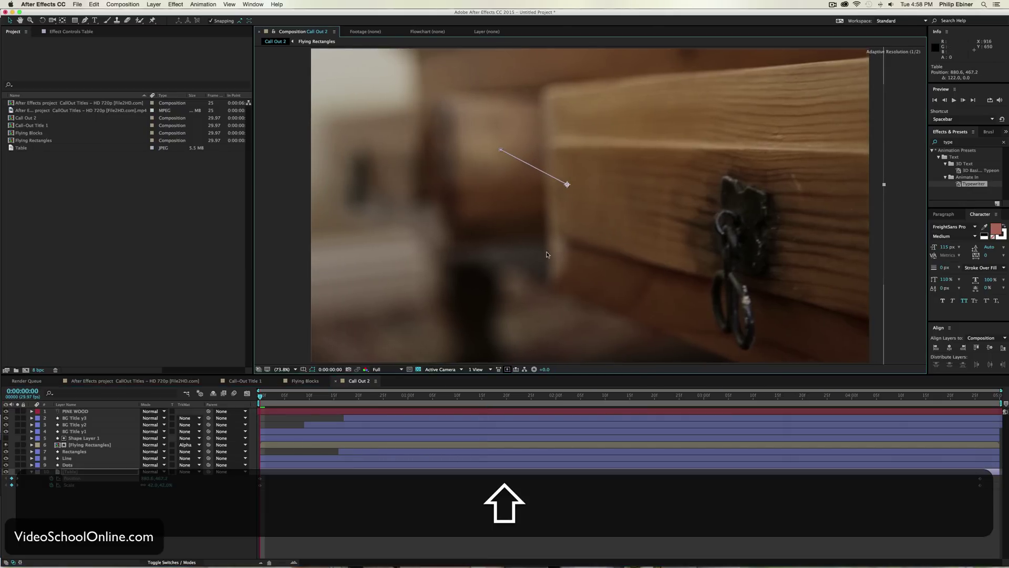
Step: Preview the whole composition to check the call-out against the moving Table photo
click(368, 490)
drag(271, 393, 379, 422)
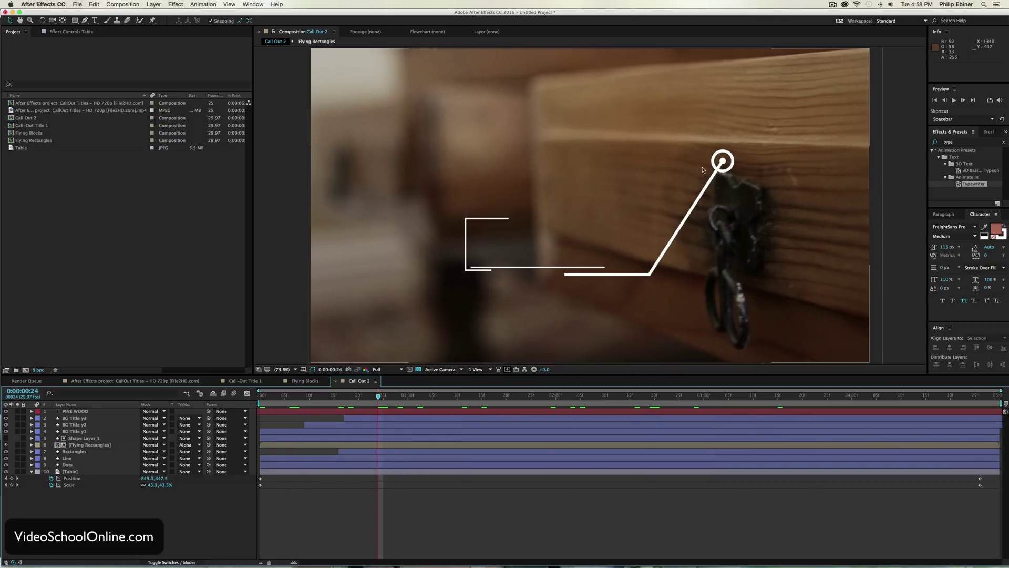
drag(576, 403, 936, 401)
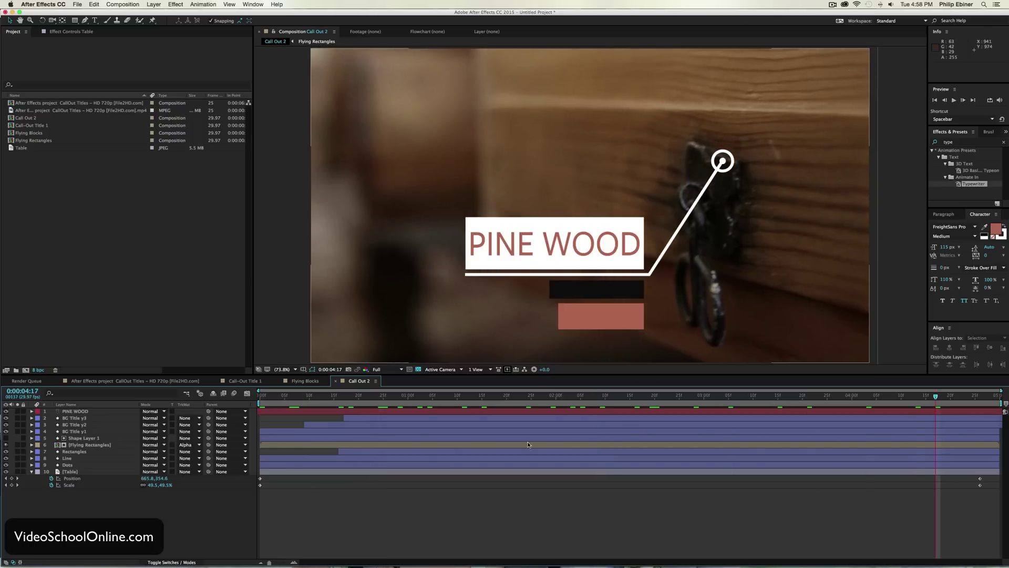
click(264, 397)
key(space)
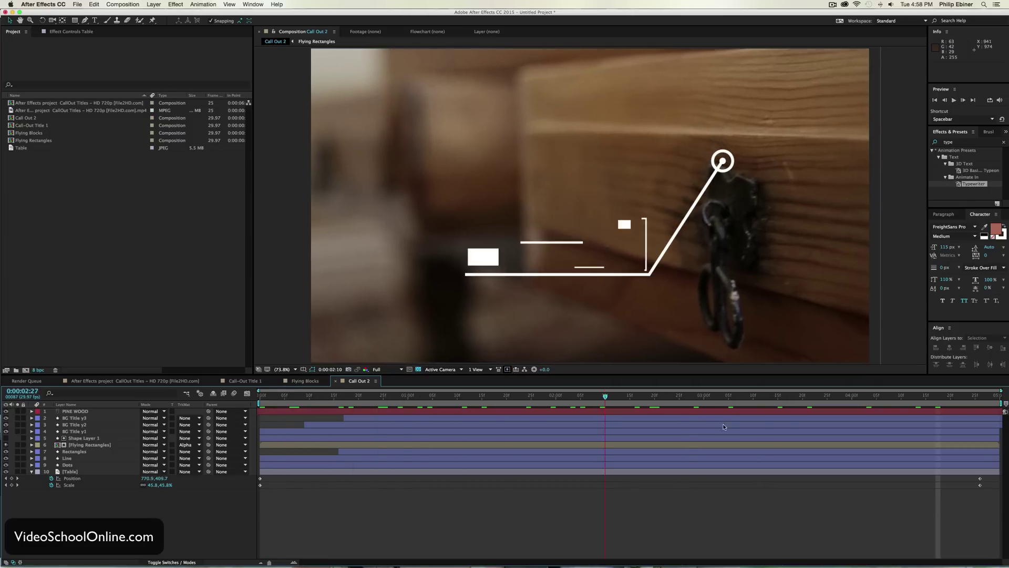
key(space)
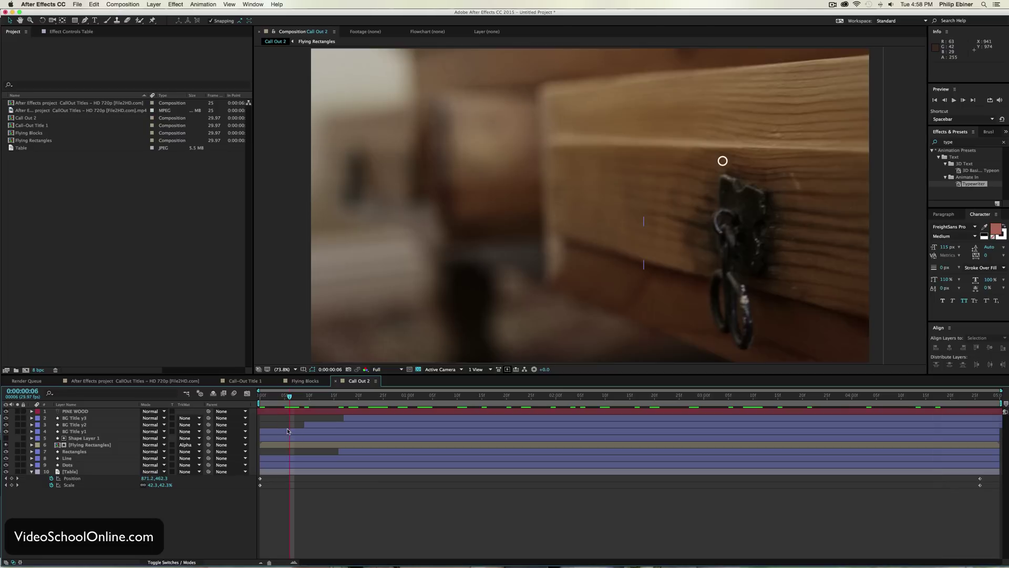
Step: Add a Position keyframe to the Dots layer at 0:00:00:00
click(275, 463)
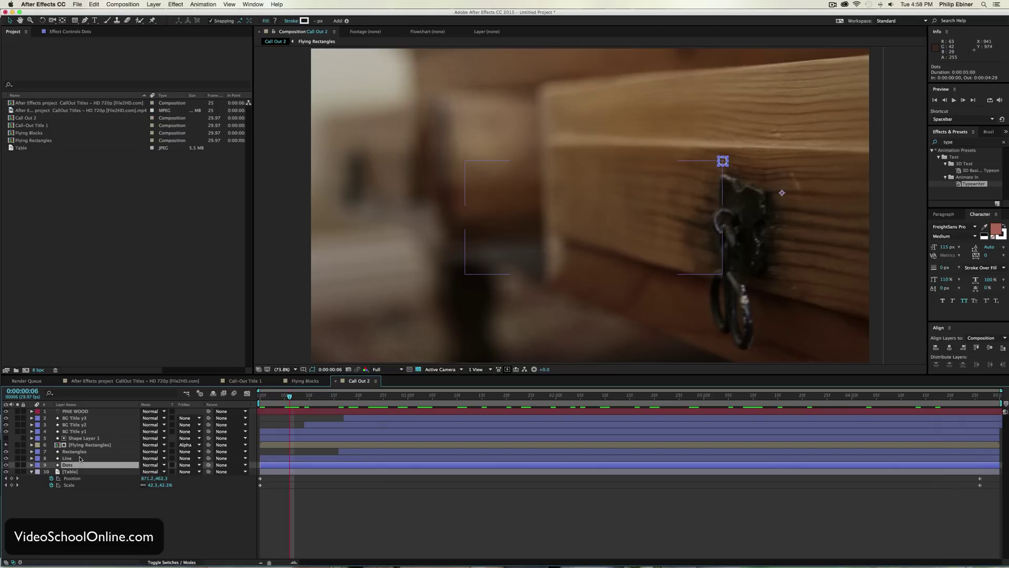
key(p)
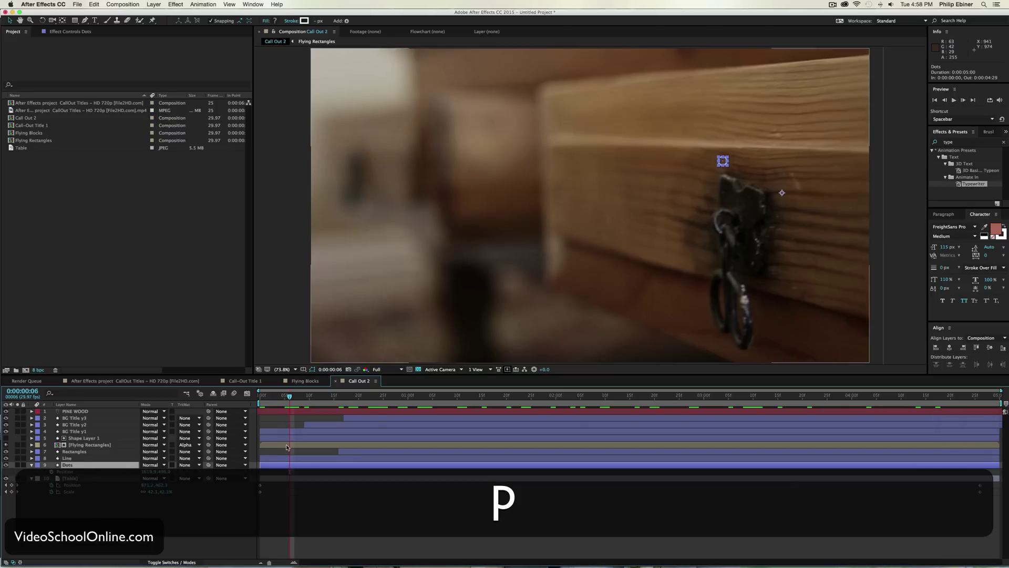
drag(290, 398, 257, 402)
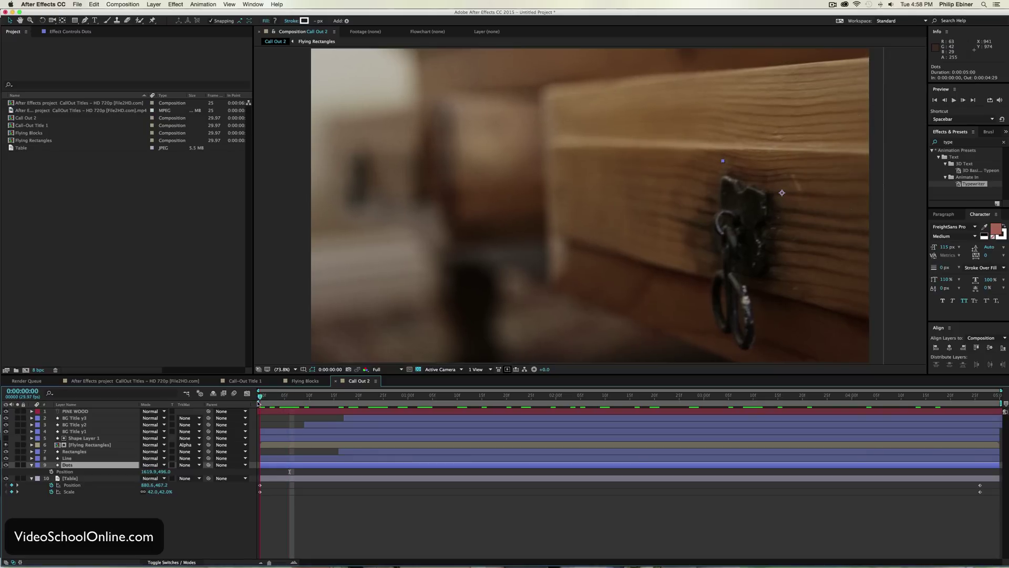
click(51, 471)
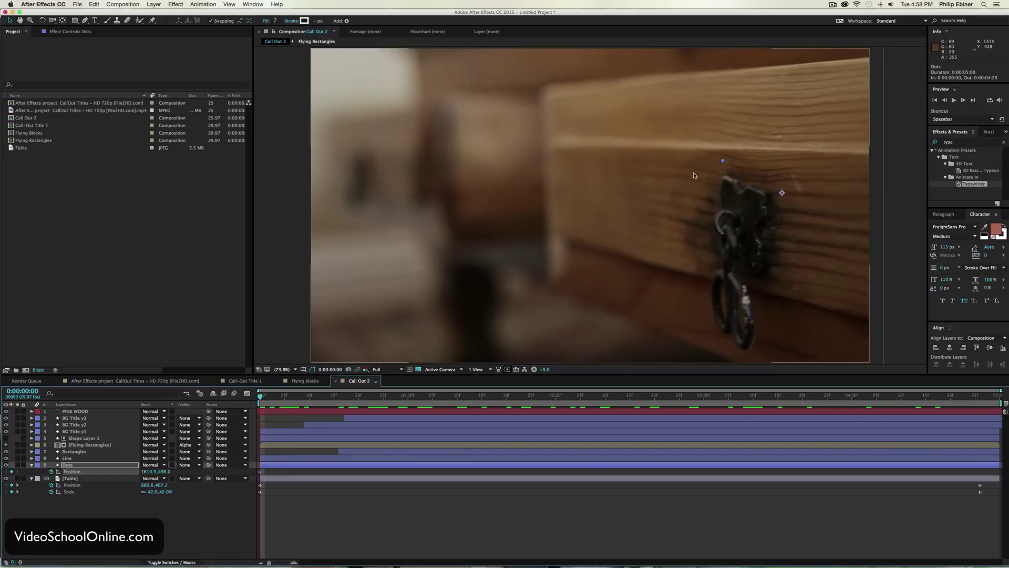
key(v)
drag(723, 161, 726, 171)
key(super+z)
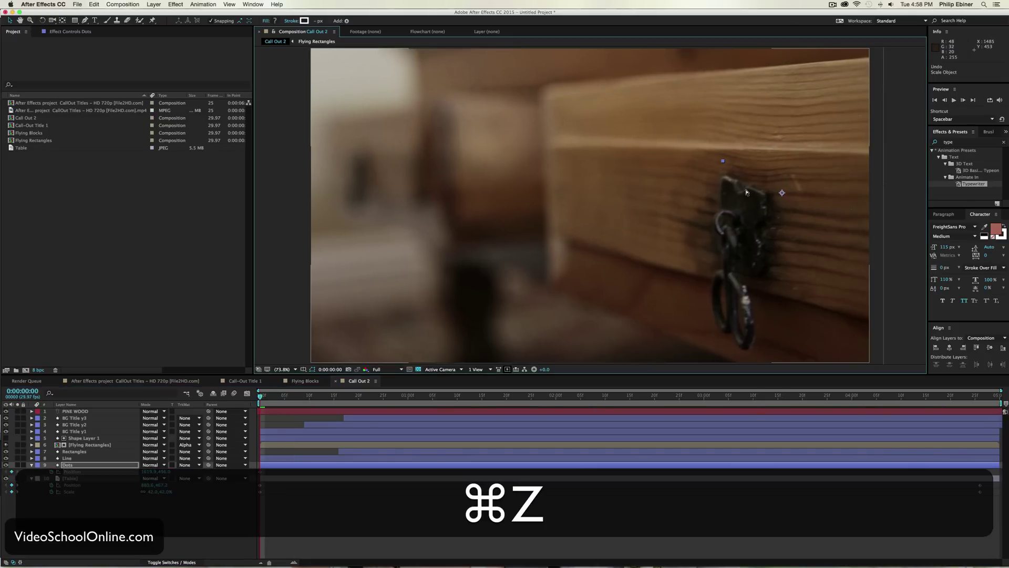
Step: At 0:00:00:00, move the Dots layer to position 1624.9, 554.0 so it sits on the upper corner of the metal latch
key(shift+Down)
key(shift+Down)
key(shift+Down)
key(shift+Down)
key(shift+Down)
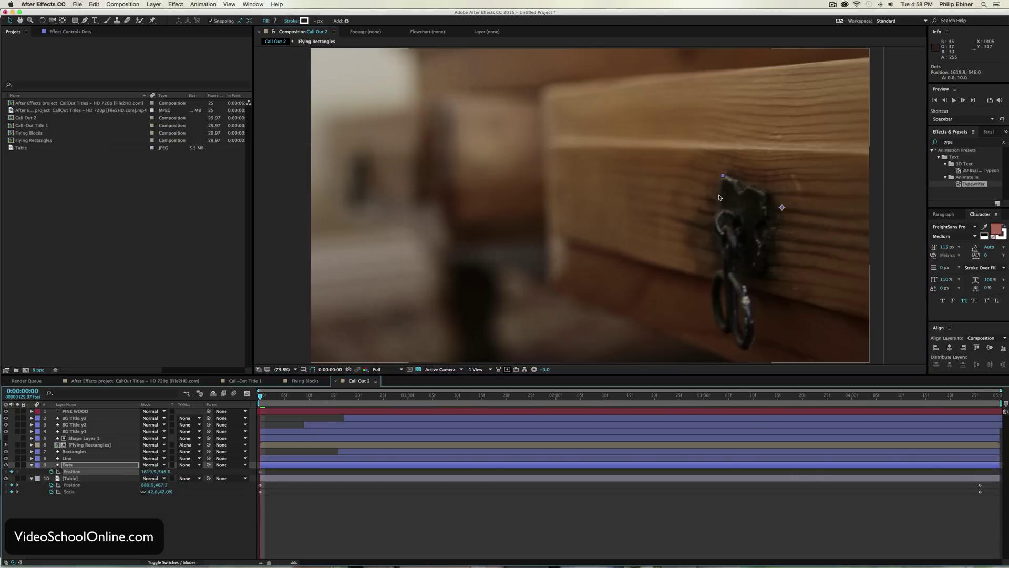
key(Right)
key(Right)
key(Right)
key(Right)
key(Right)
key(Down)
key(Down)
key(Down)
key(Down)
key(Down)
key(Down)
key(Left)
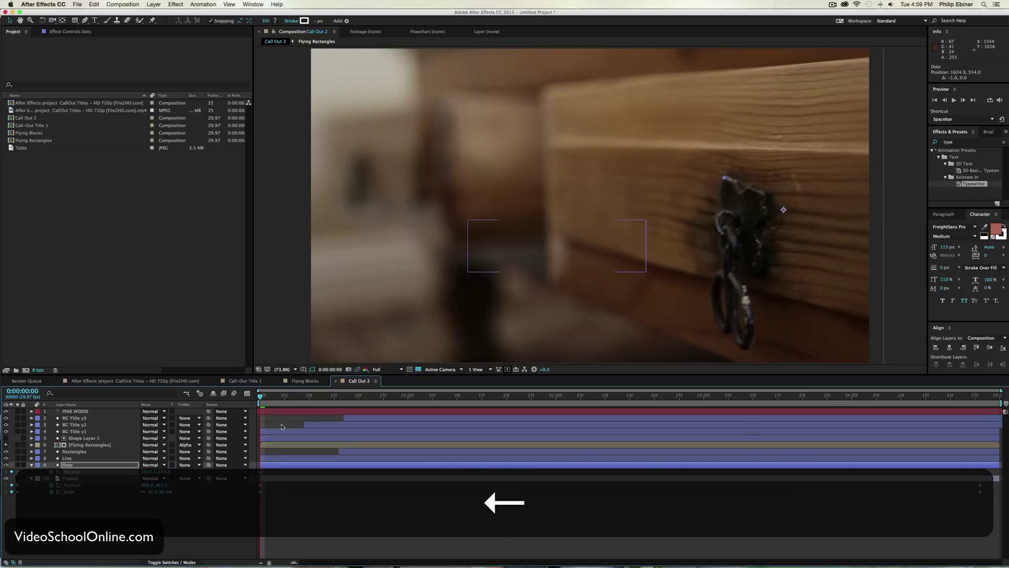
Step: Move the Table layer's ending Position and Scale keyframes to 0:00:04:29
key(space)
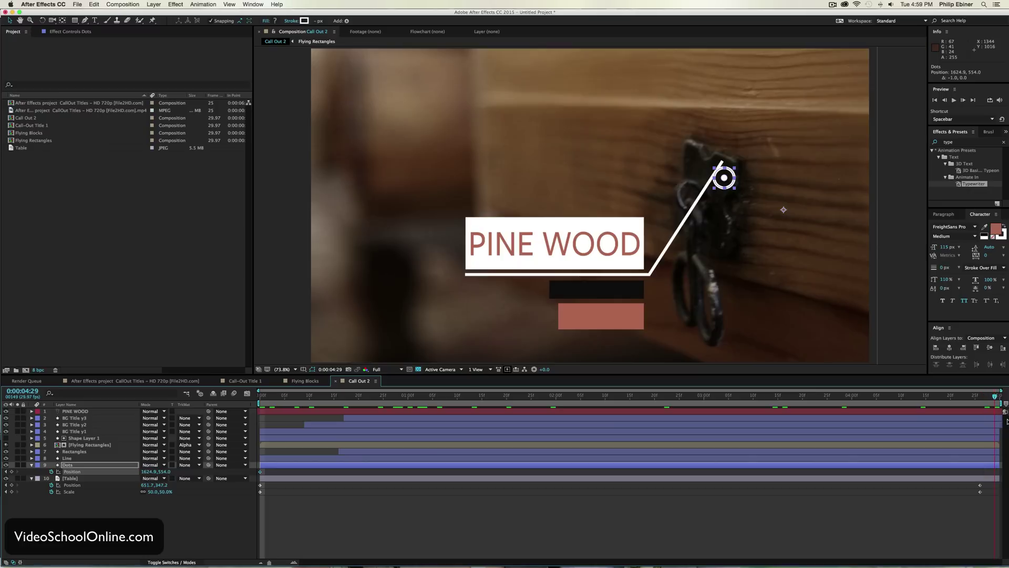
click(981, 487)
mouse_move(985, 482)
mouse_down()
mouse_move(977, 495)
mouse_move(995, 493)
mouse_up()
click(999, 396)
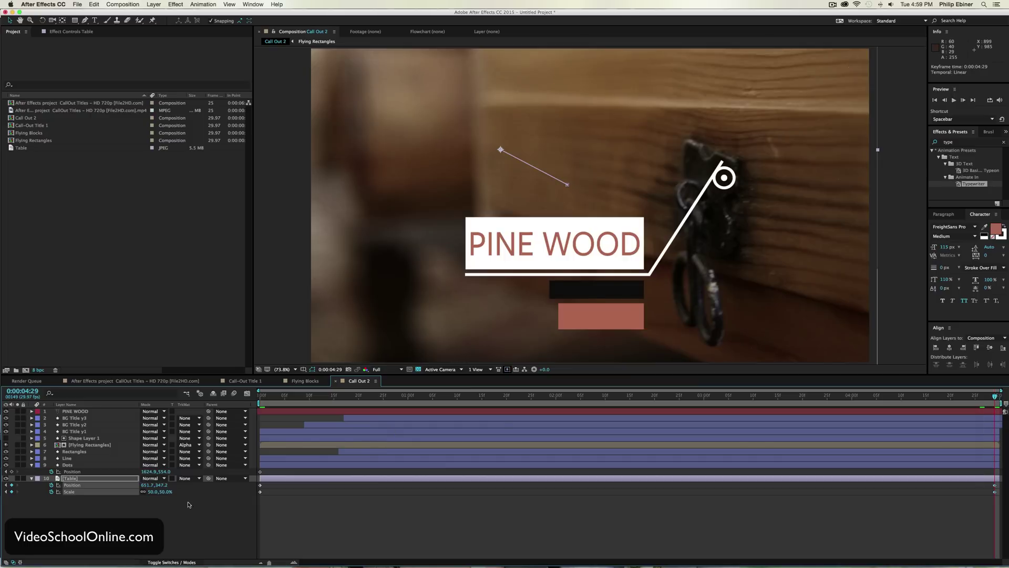
Step: At 0:00:04:29, move the Dots layer to position 1504.9, 444.0 so it follows the latch corner
click(279, 466)
key(shift+Up)
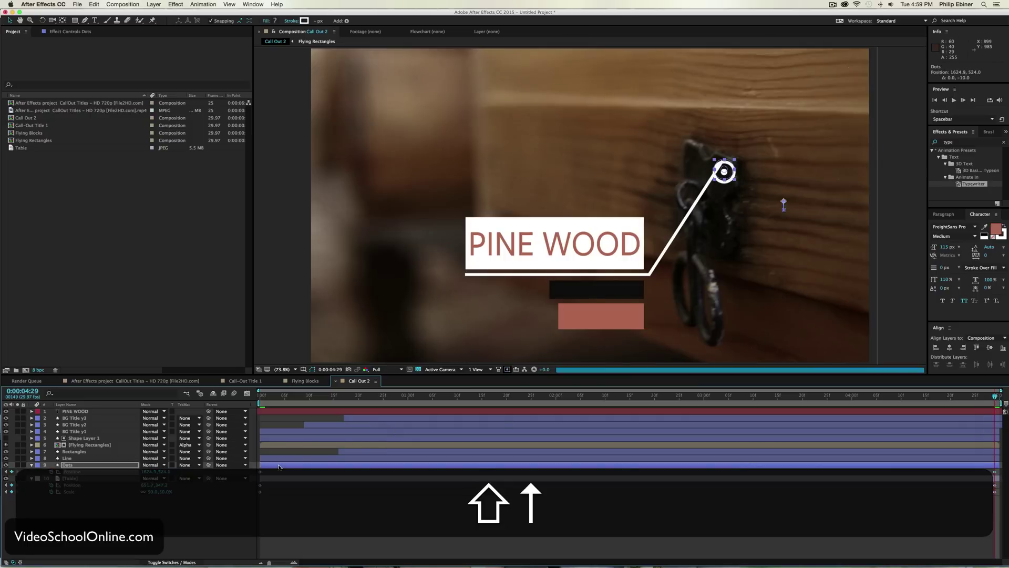
key(shift+Left)
key(shift+Left)
key(shift+Left)
key(shift+Left)
key(shift+Left)
key(shift+Left)
key(shift+Left)
key(shift+Left)
key(shift+Left)
key(shift+Up)
key(shift+Up)
key(shift+Up)
key(shift+Left)
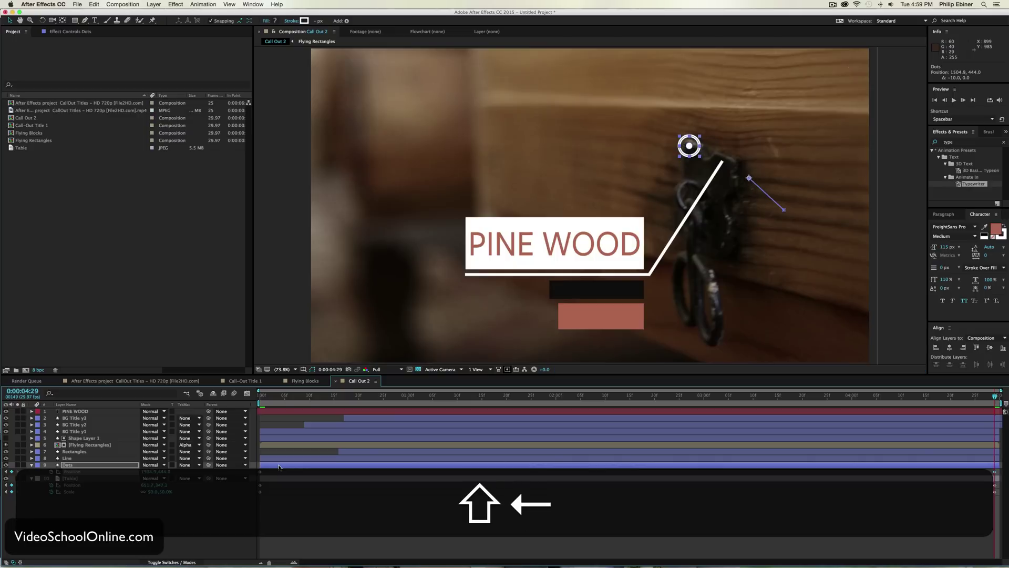
click(332, 507)
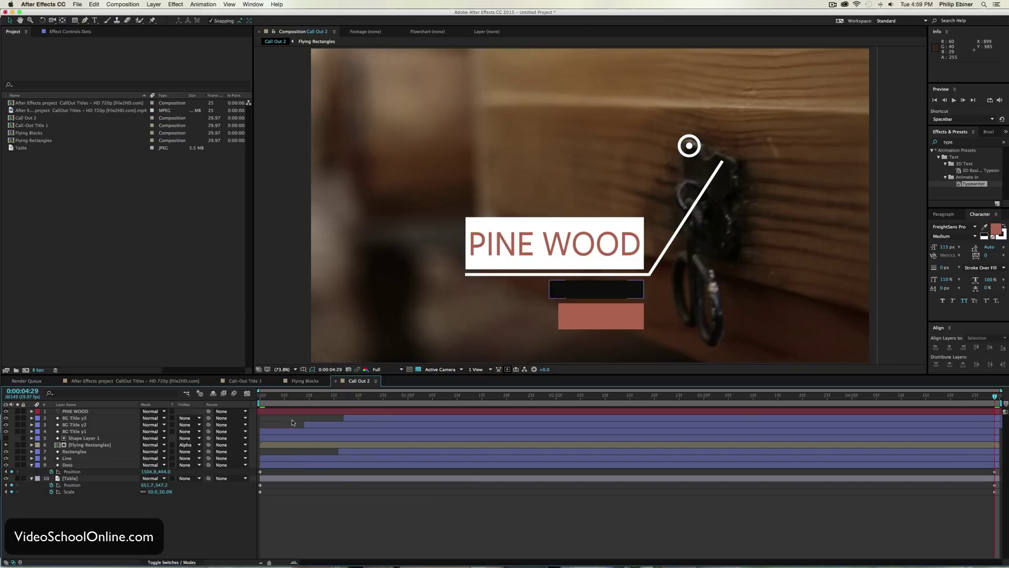
Step: Preview the composition to check how the Dots and the Line layer follow the zooming photo
key(space)
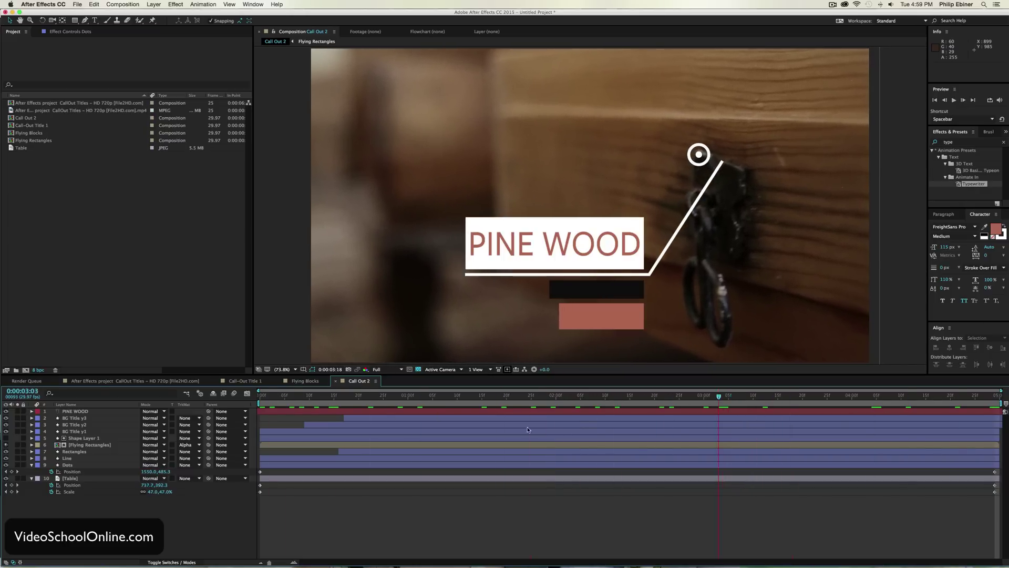
drag(308, 431, 252, 421)
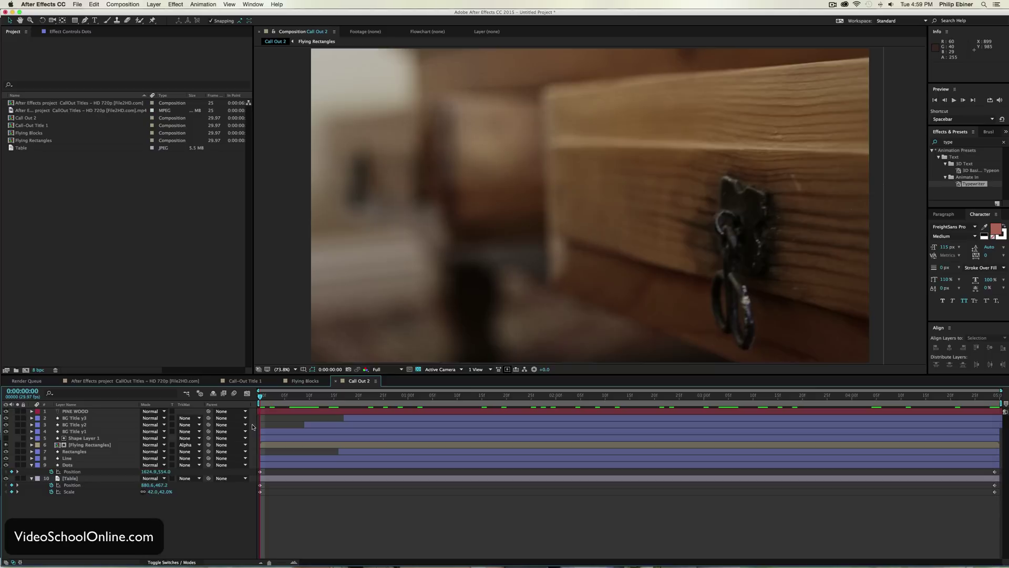
click(271, 459)
click(266, 459)
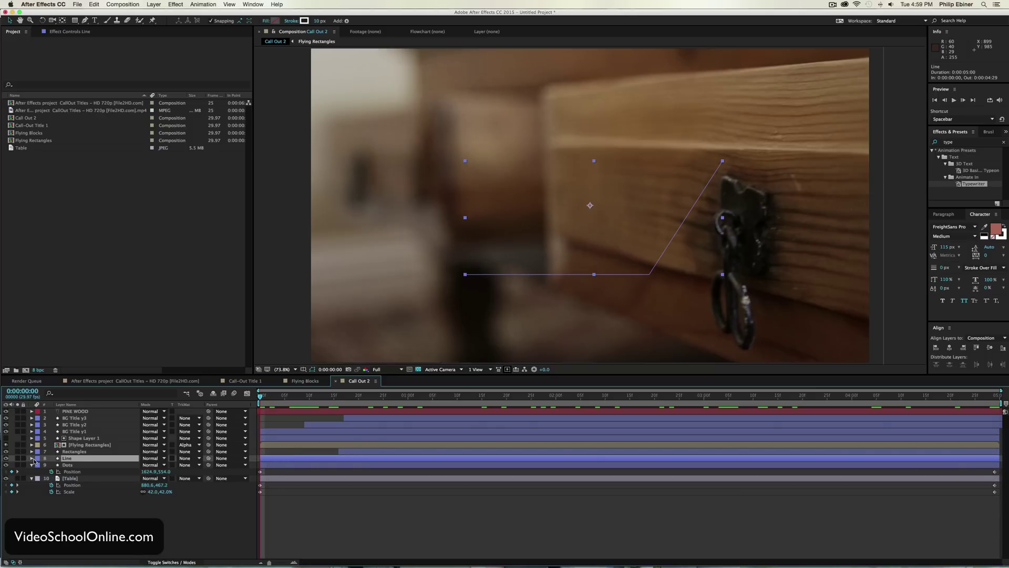
key(space)
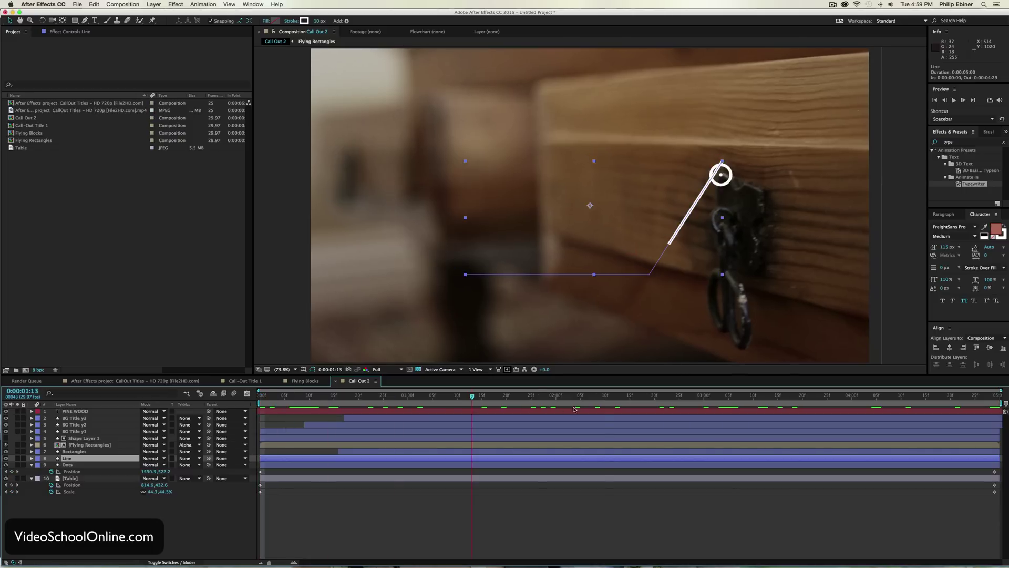
key(space)
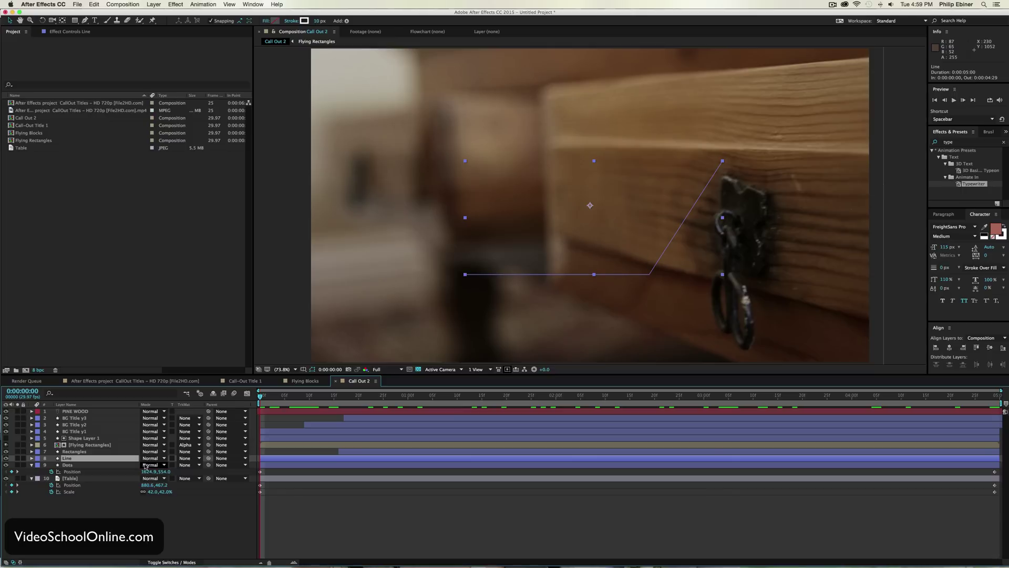
Step: Add a Path keyframe to Path 1 of the Line layer at 0:00:00:00
click(31, 458)
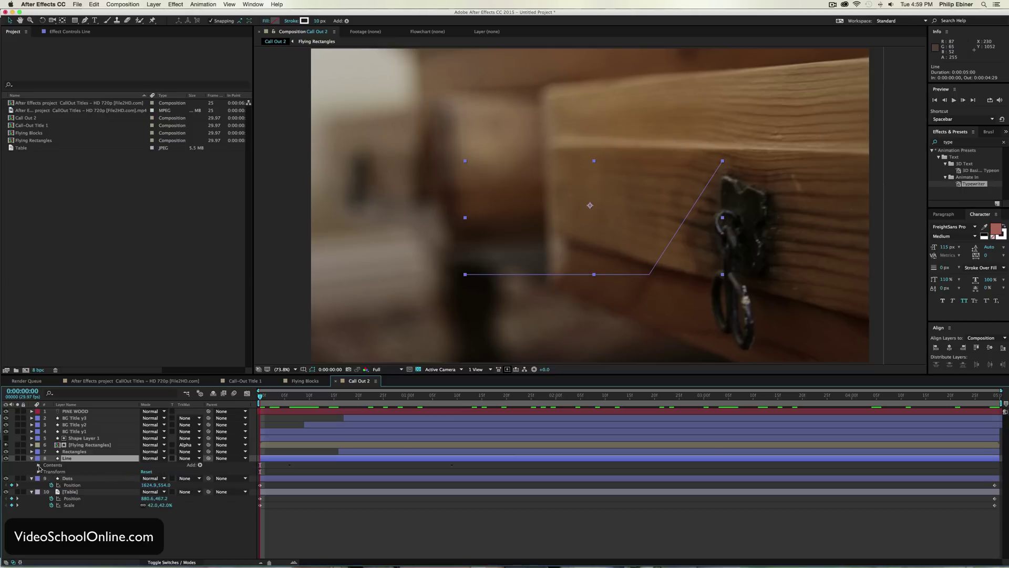
click(38, 465)
click(44, 472)
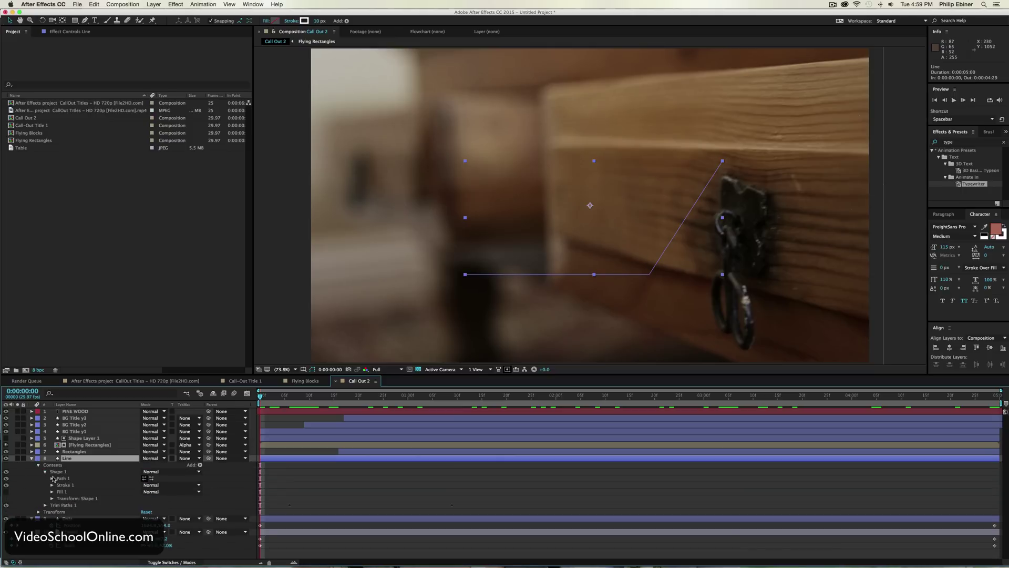
click(52, 478)
click(65, 479)
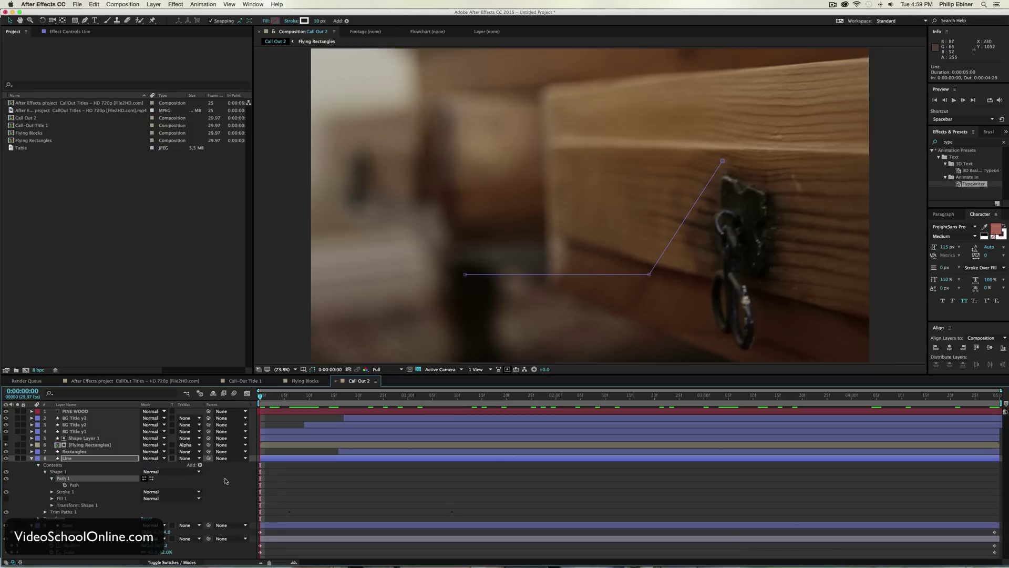
click(723, 161)
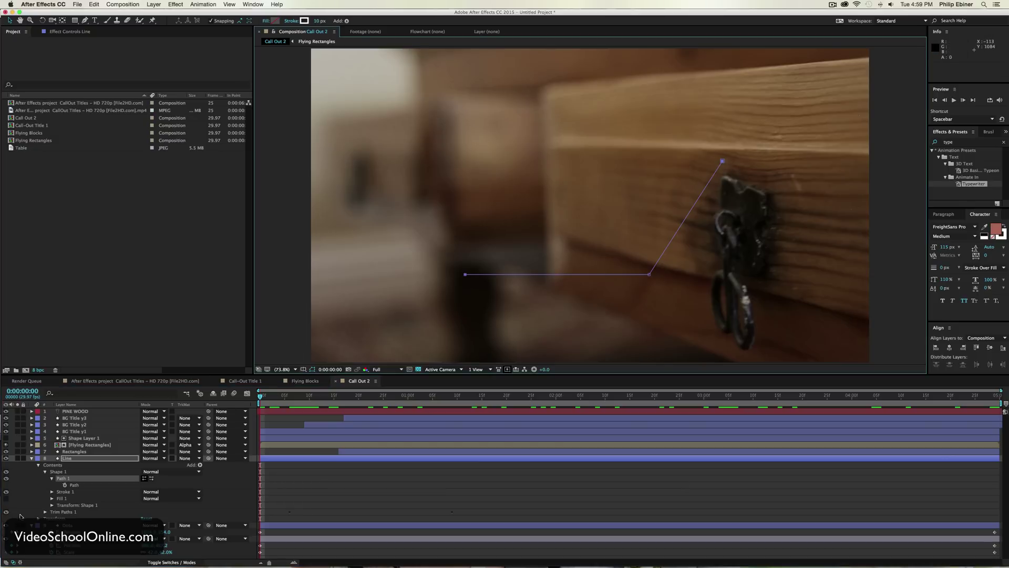
click(64, 485)
Step: At 0:00:00:00, move the upper end vertex of the Line layer's path to 1046.0, 327.0, at the latch corner
drag(722, 162, 723, 179)
key(super+z)
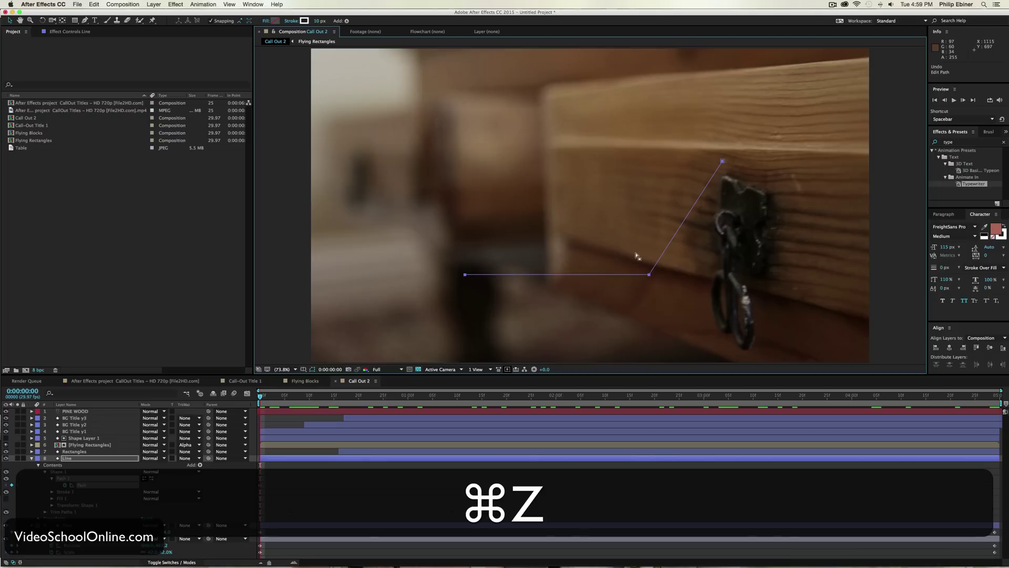
click(83, 491)
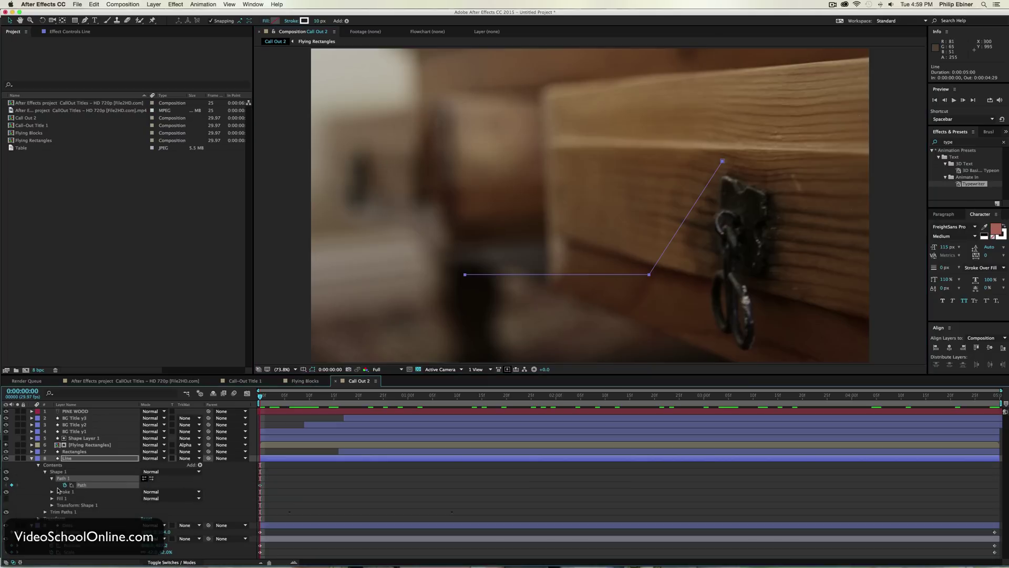
click(62, 479)
drag(722, 159, 724, 180)
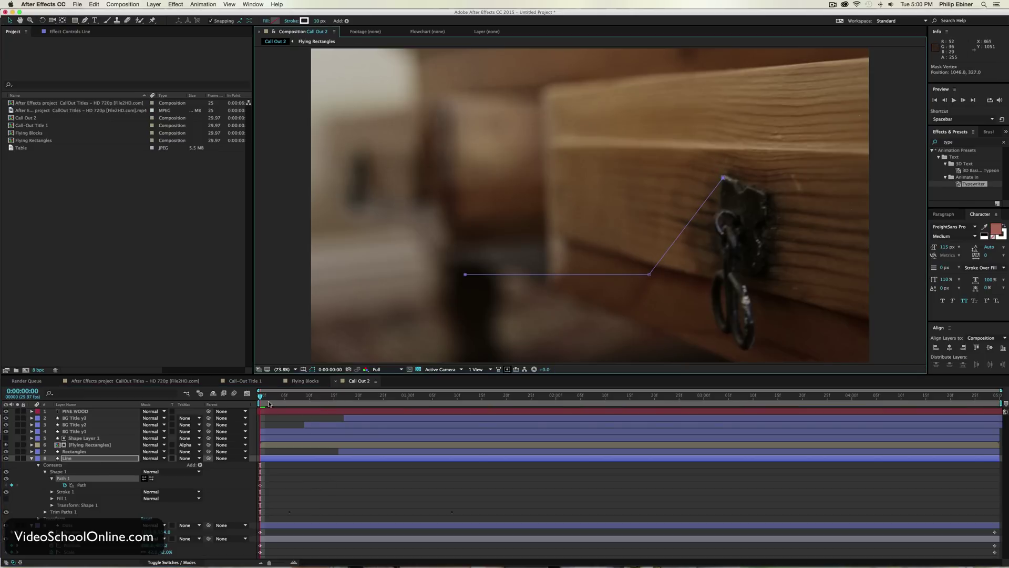
Step: At 0:00:04:29, move the upper end vertex of the Line layer's path onto the centre of the Dots
key(space)
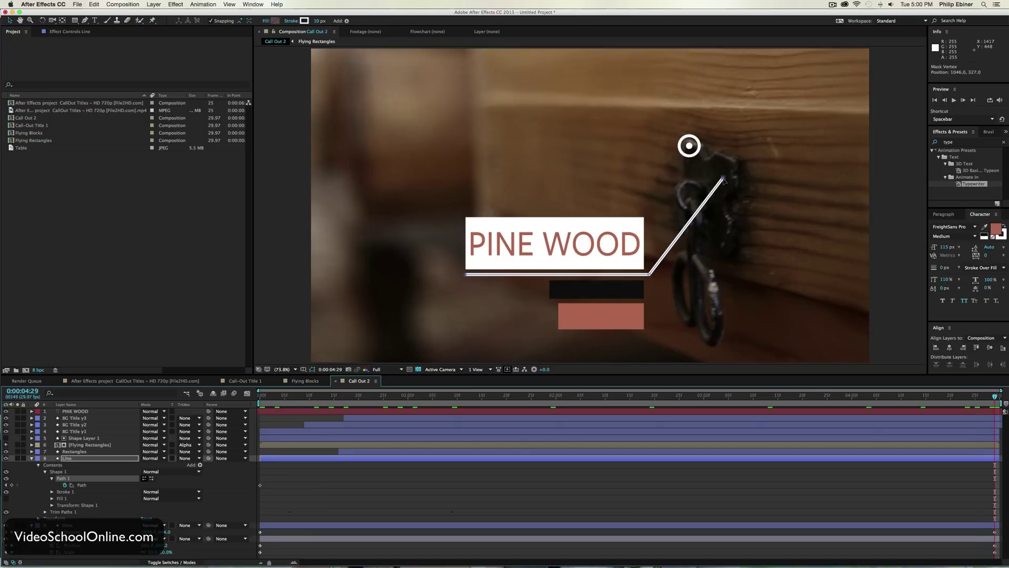
drag(724, 180, 689, 146)
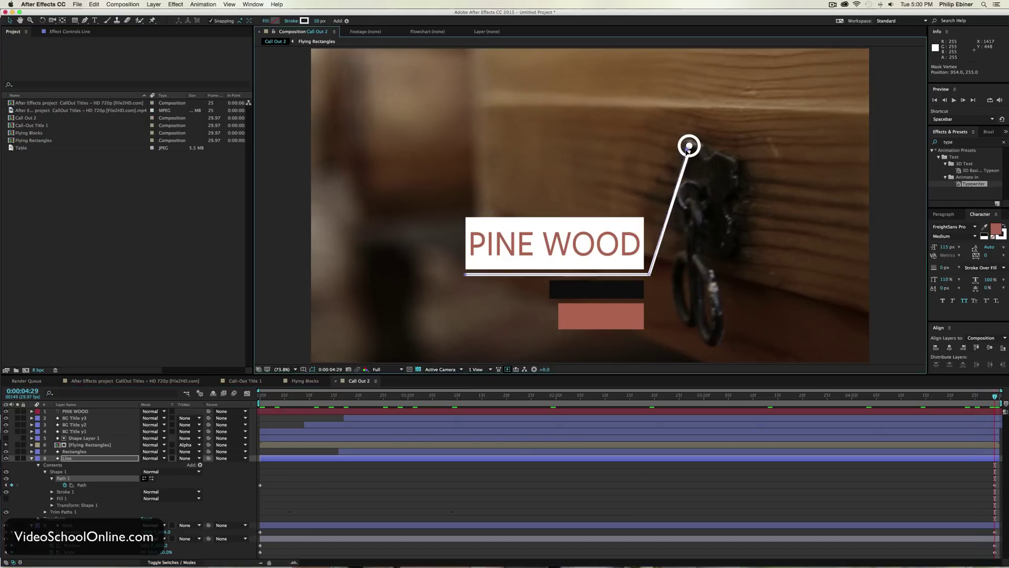
Step: Preview the whole Call Out 2 composition to check that the line and dots track the latch
click(666, 483)
key(space)
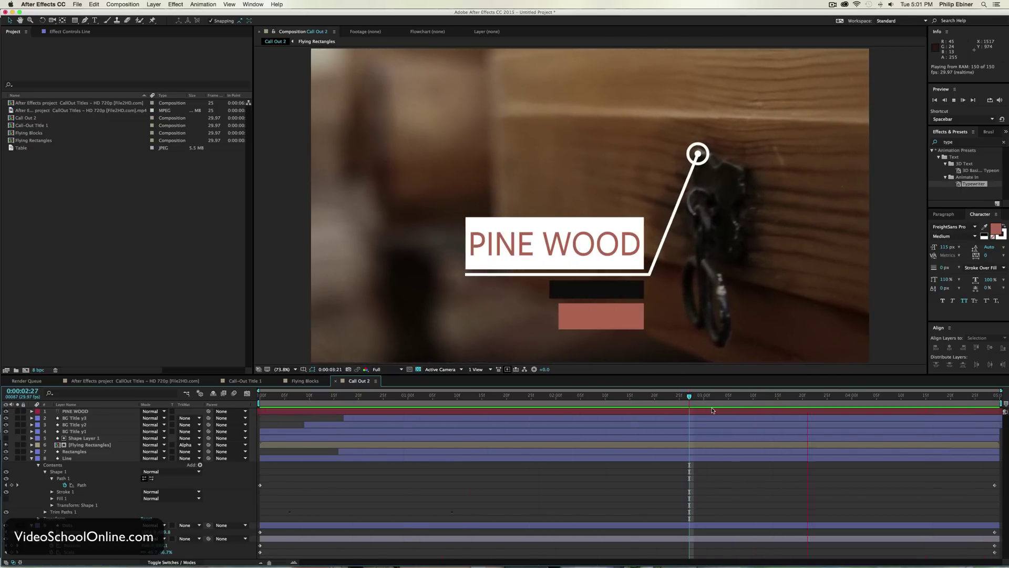
click(833, 4)
click(787, 11)
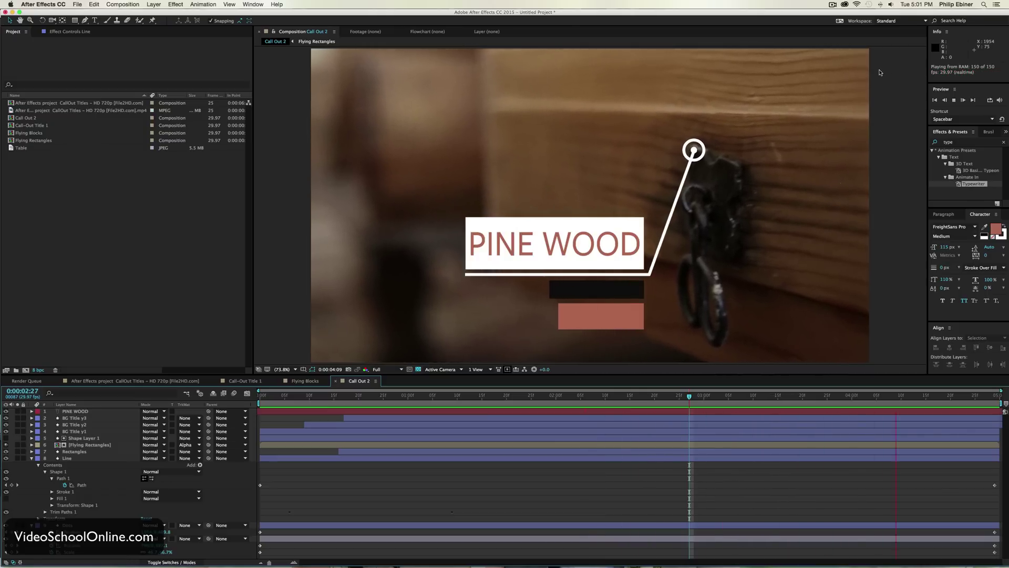
click(866, 4)
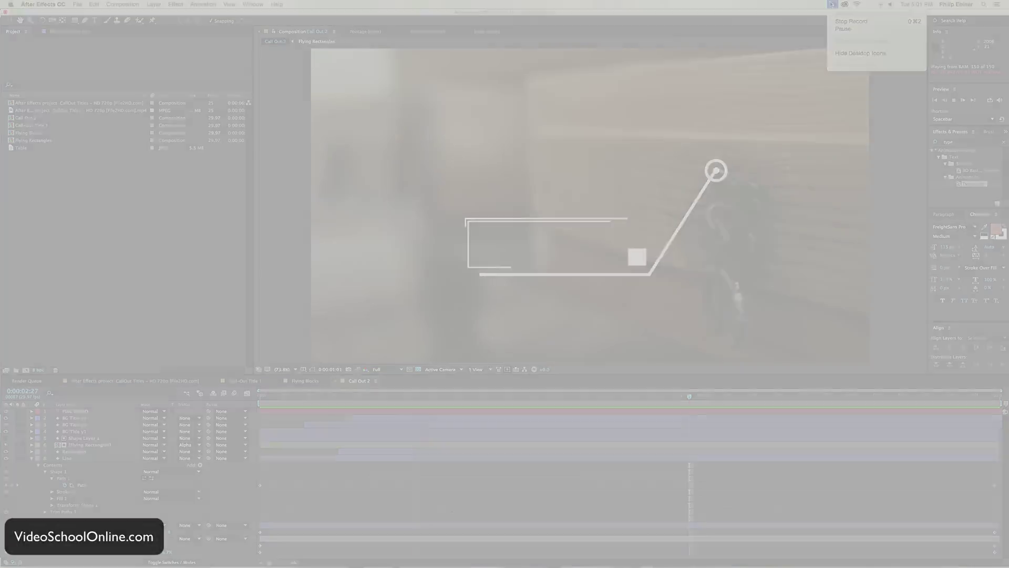